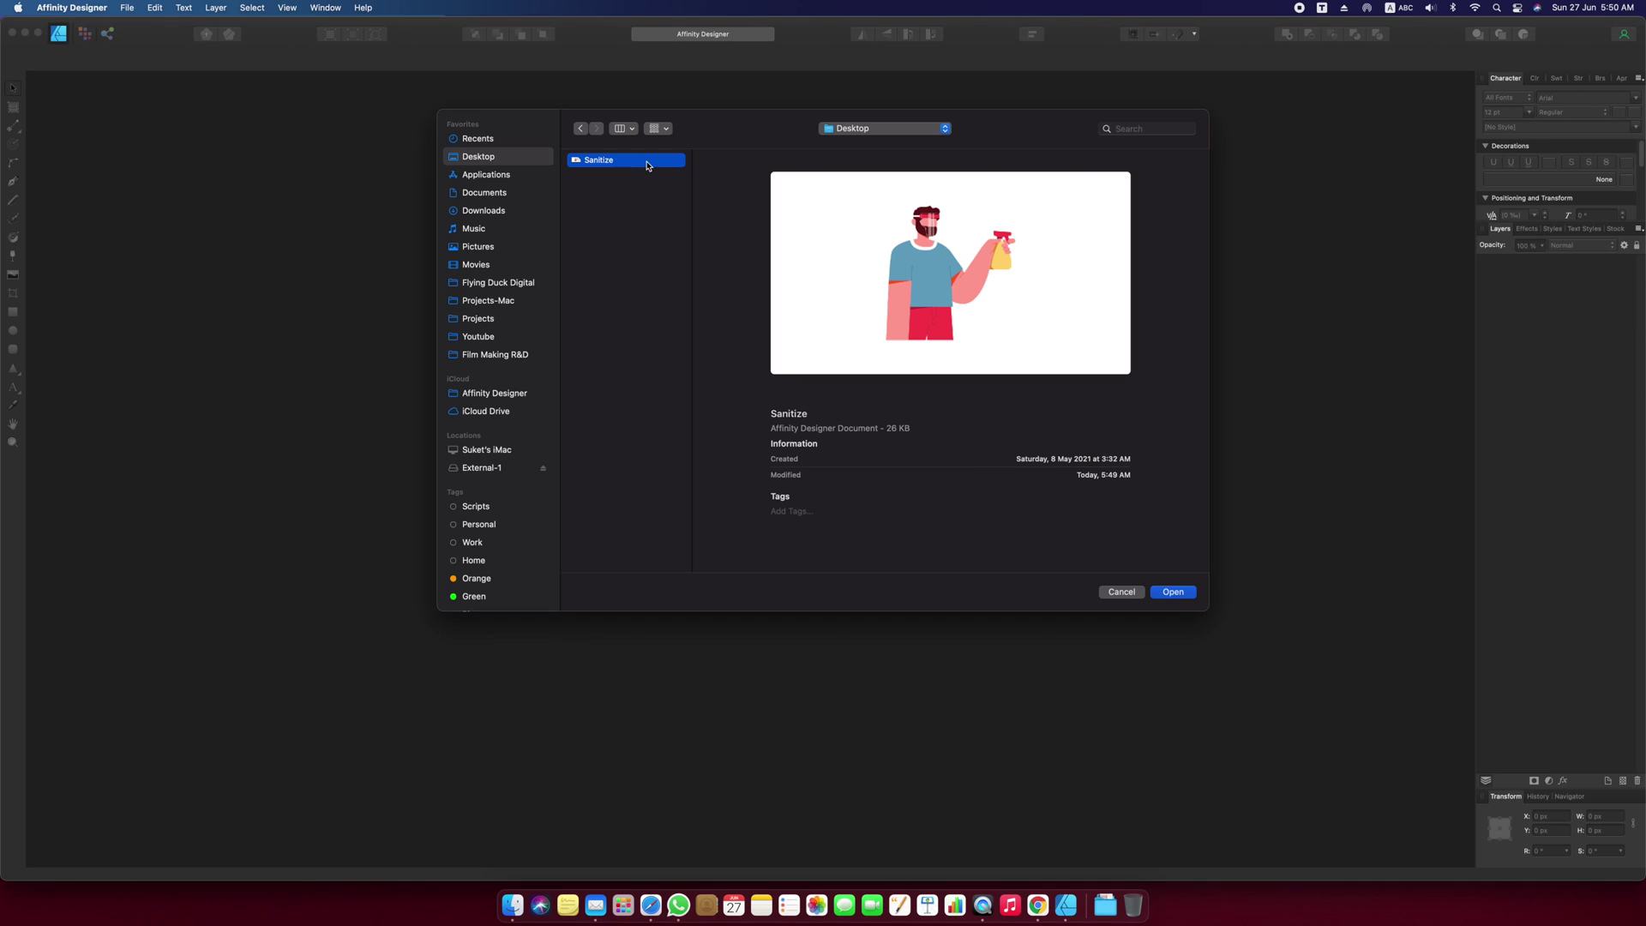
# Open the Sanitize document from the Open dialog.
pyautogui.doubleClick(647, 163)
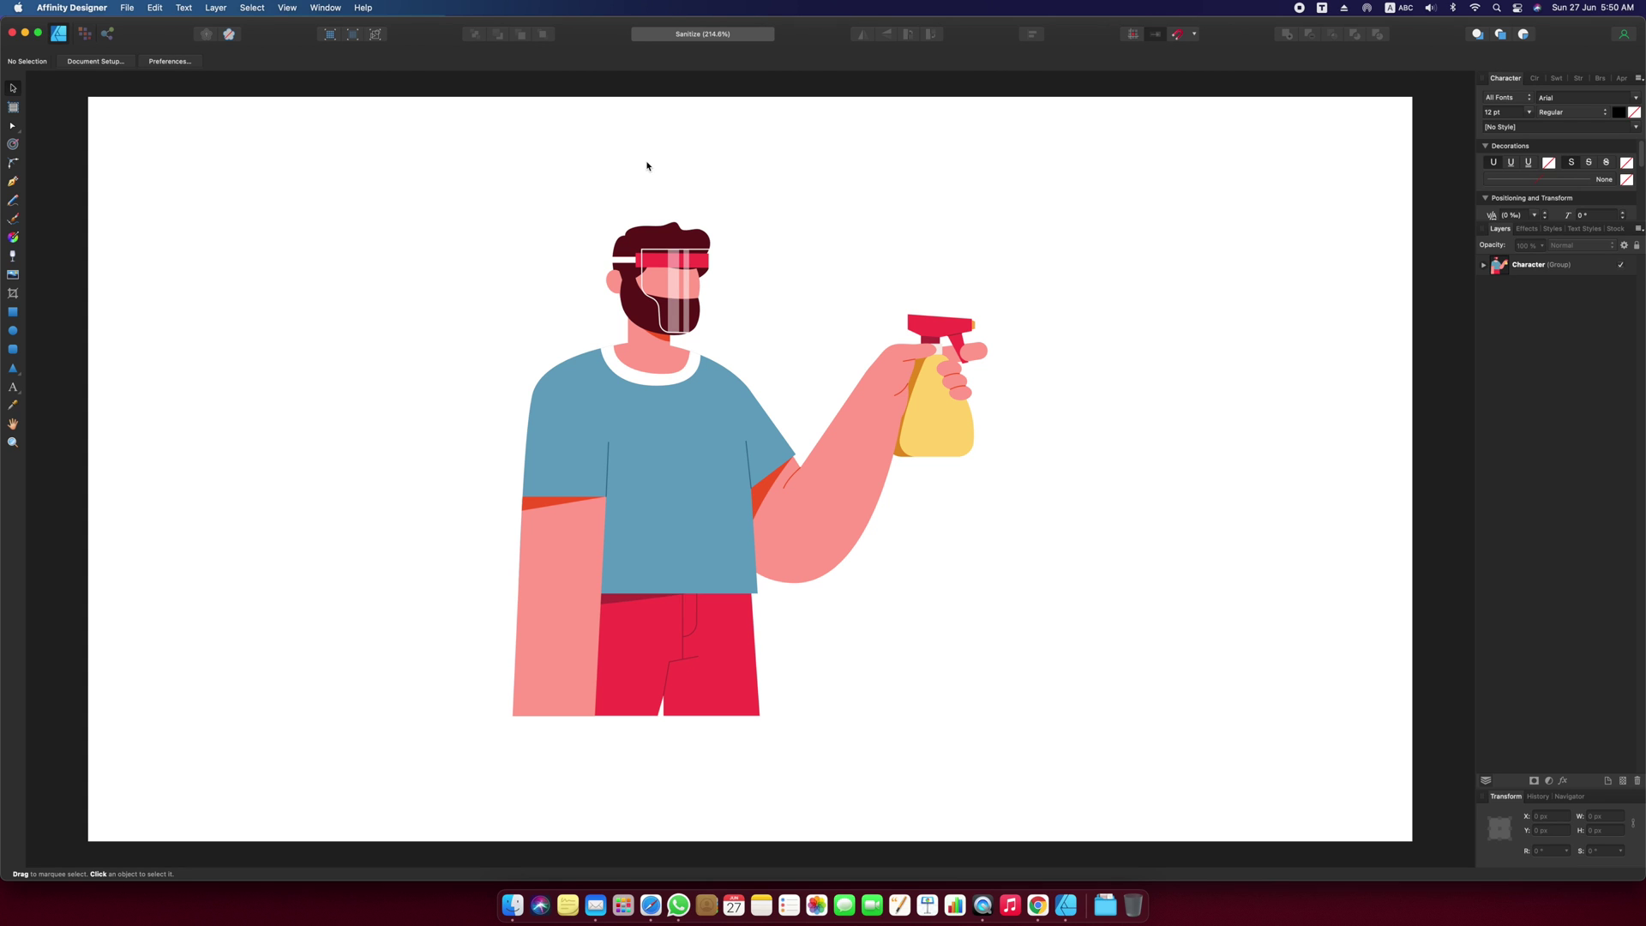
# Select the two finger pieces and the trigger on the canvas.
pyautogui.click(972, 356)
pyautogui.click(972, 353)
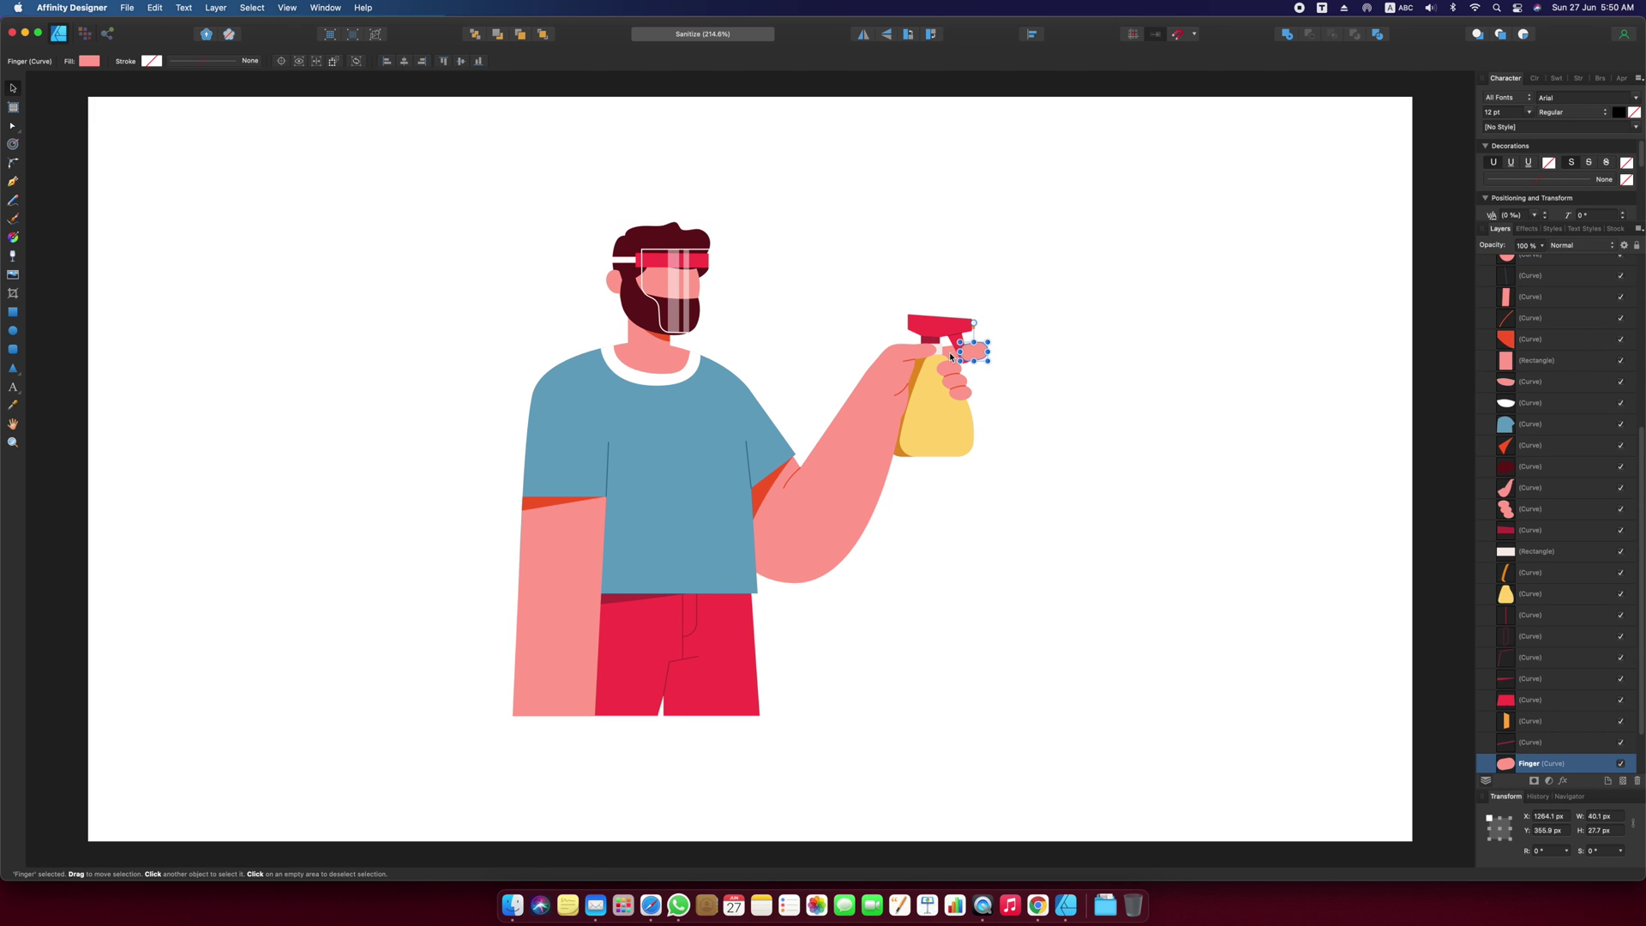
pyautogui.click(950, 356)
pyautogui.scroll(3, 1092, 346)
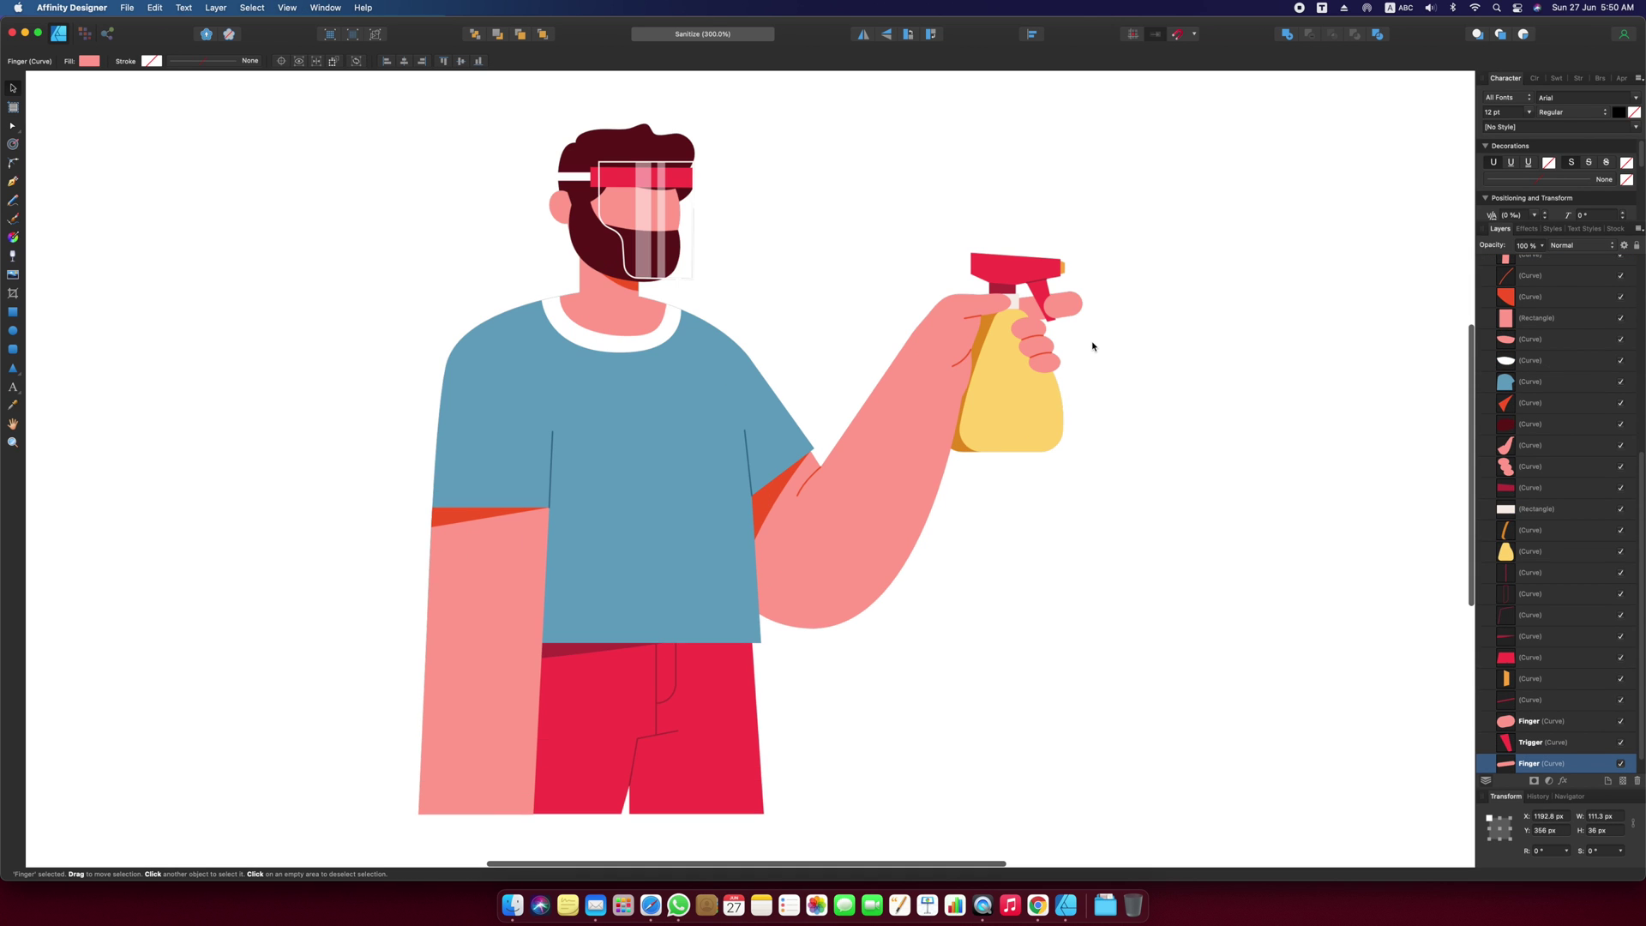
pyautogui.click(1062, 306)
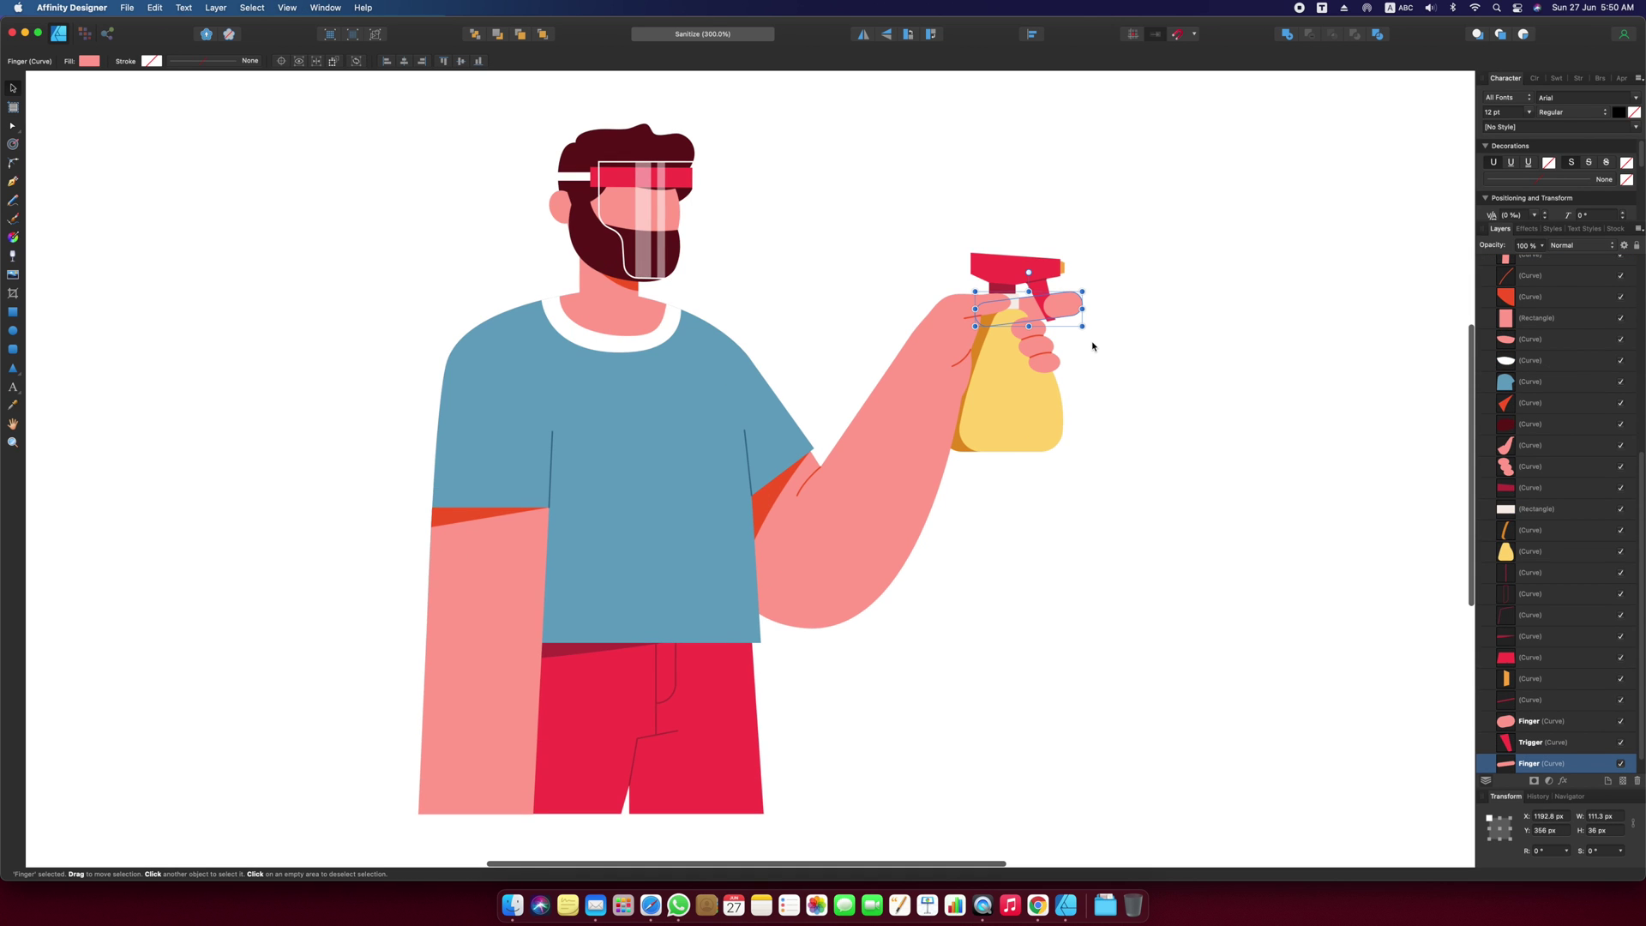
pyautogui.keyDown('shift'); pyautogui.click(1034, 301); pyautogui.keyUp('shift')
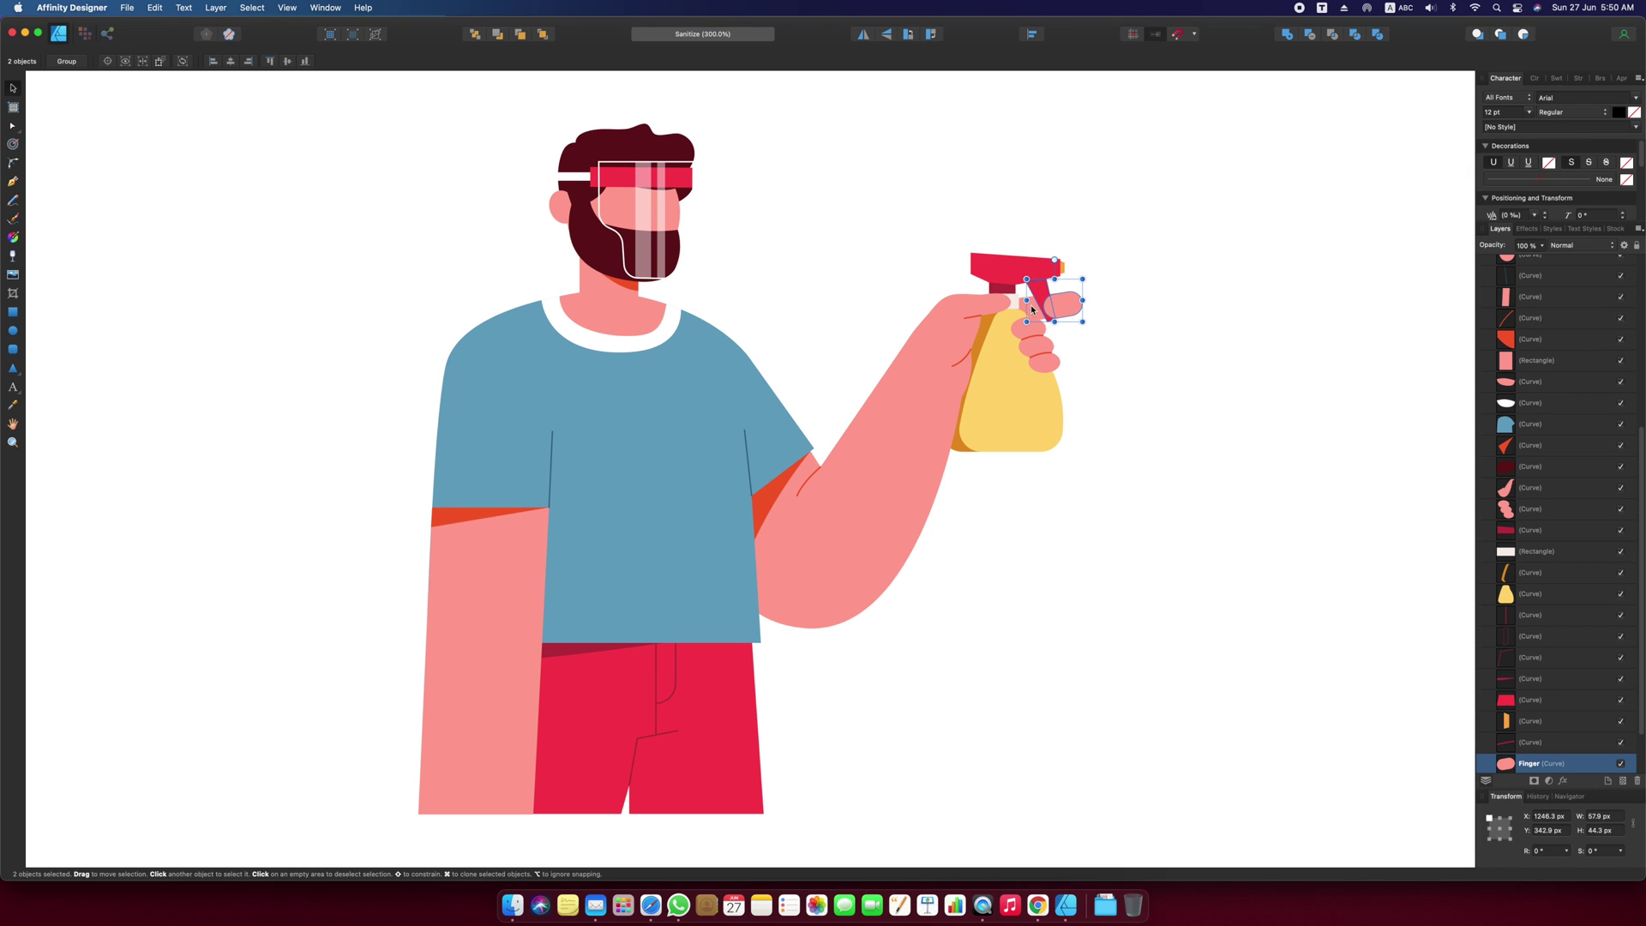
pyautogui.keyDown('shift'); pyautogui.click(1540, 306); pyautogui.keyUp('shift')
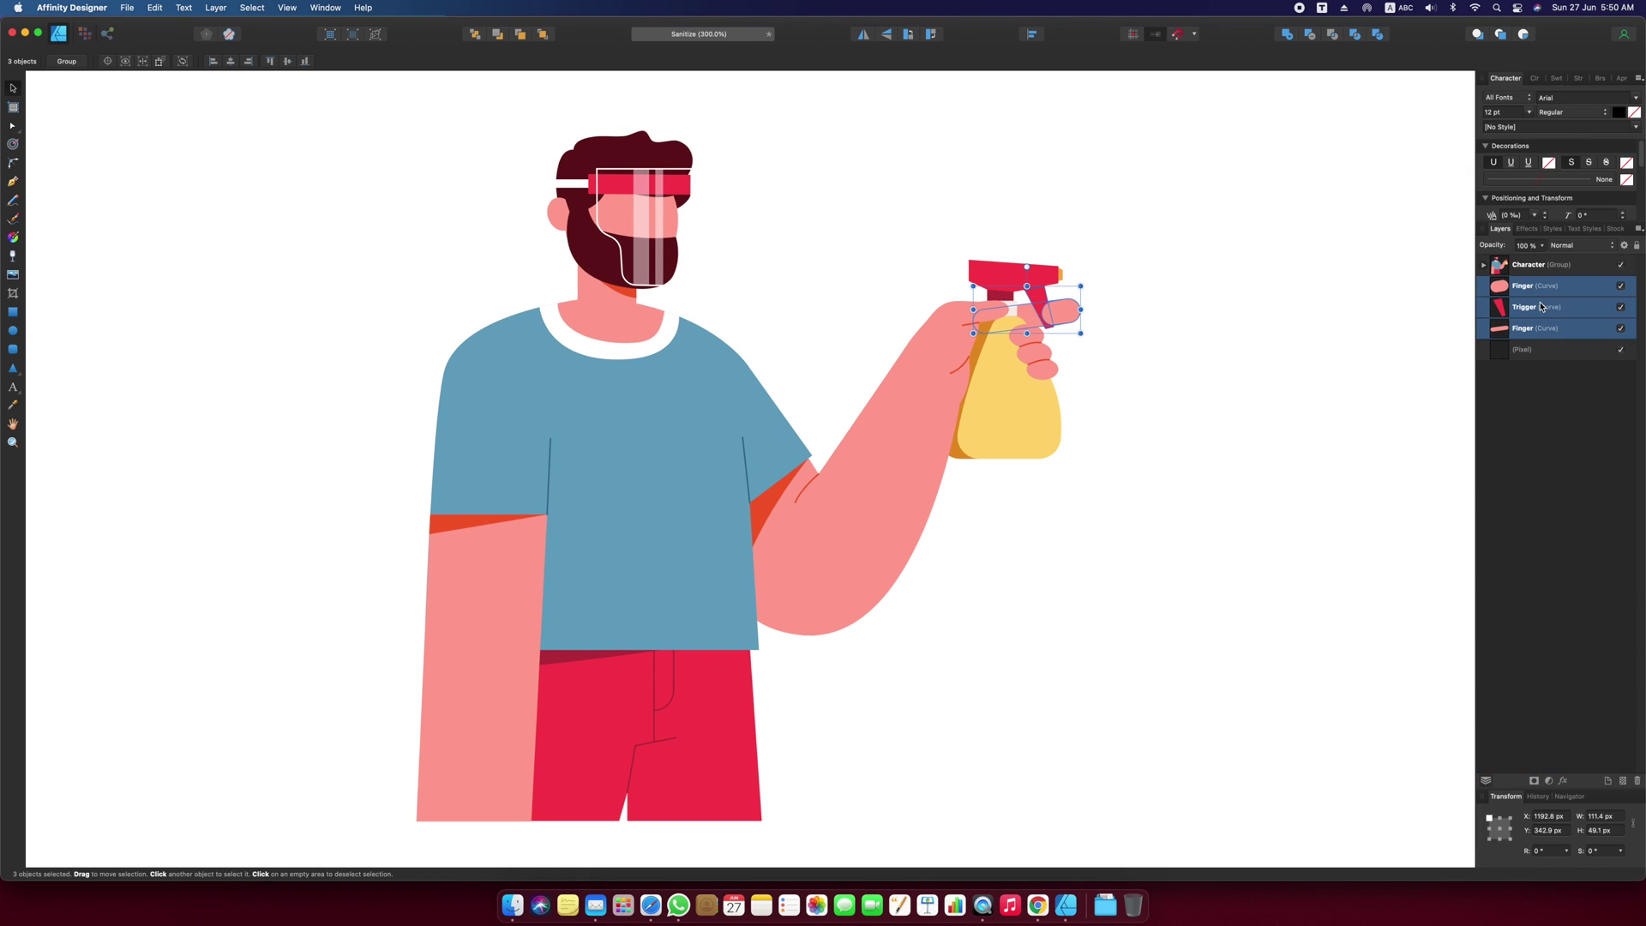
# Delete the empty Pixel layer from the Layers panel.
pyautogui.click(1311, 313)
pyautogui.click(1561, 292)
pyautogui.click(1561, 308)
pyautogui.click(1560, 351)
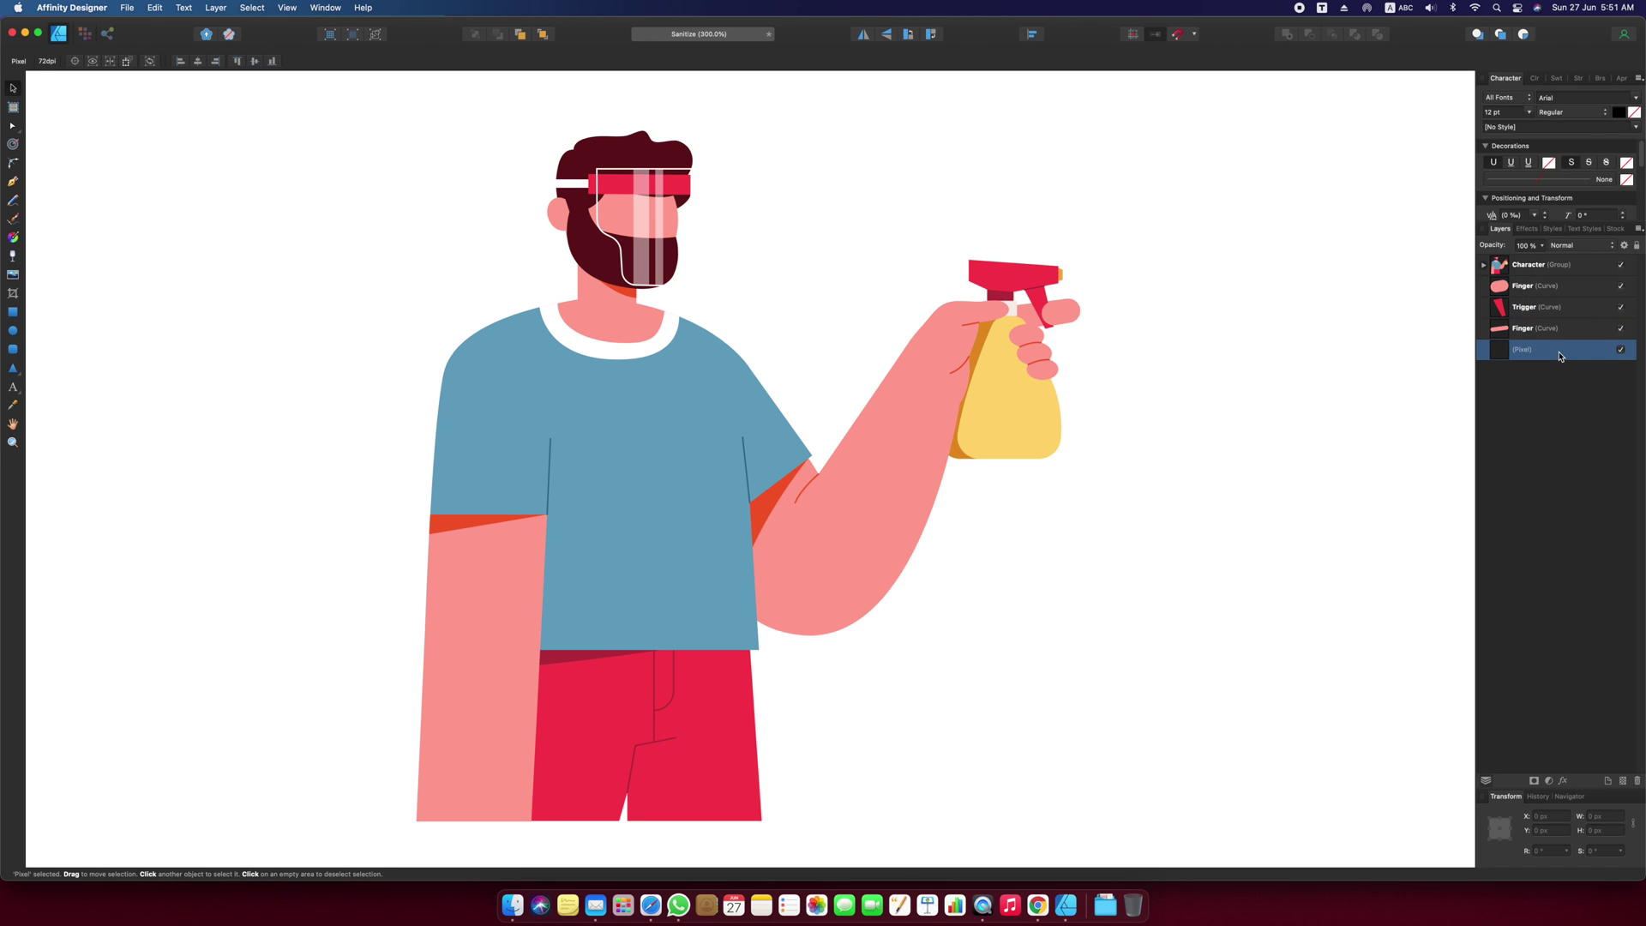
pyautogui.press('Delete')
# Rename the Finger layers to 'Top 1/3 finger' and 'bottom 2/3 finger'.
pyautogui.click(1528, 288)
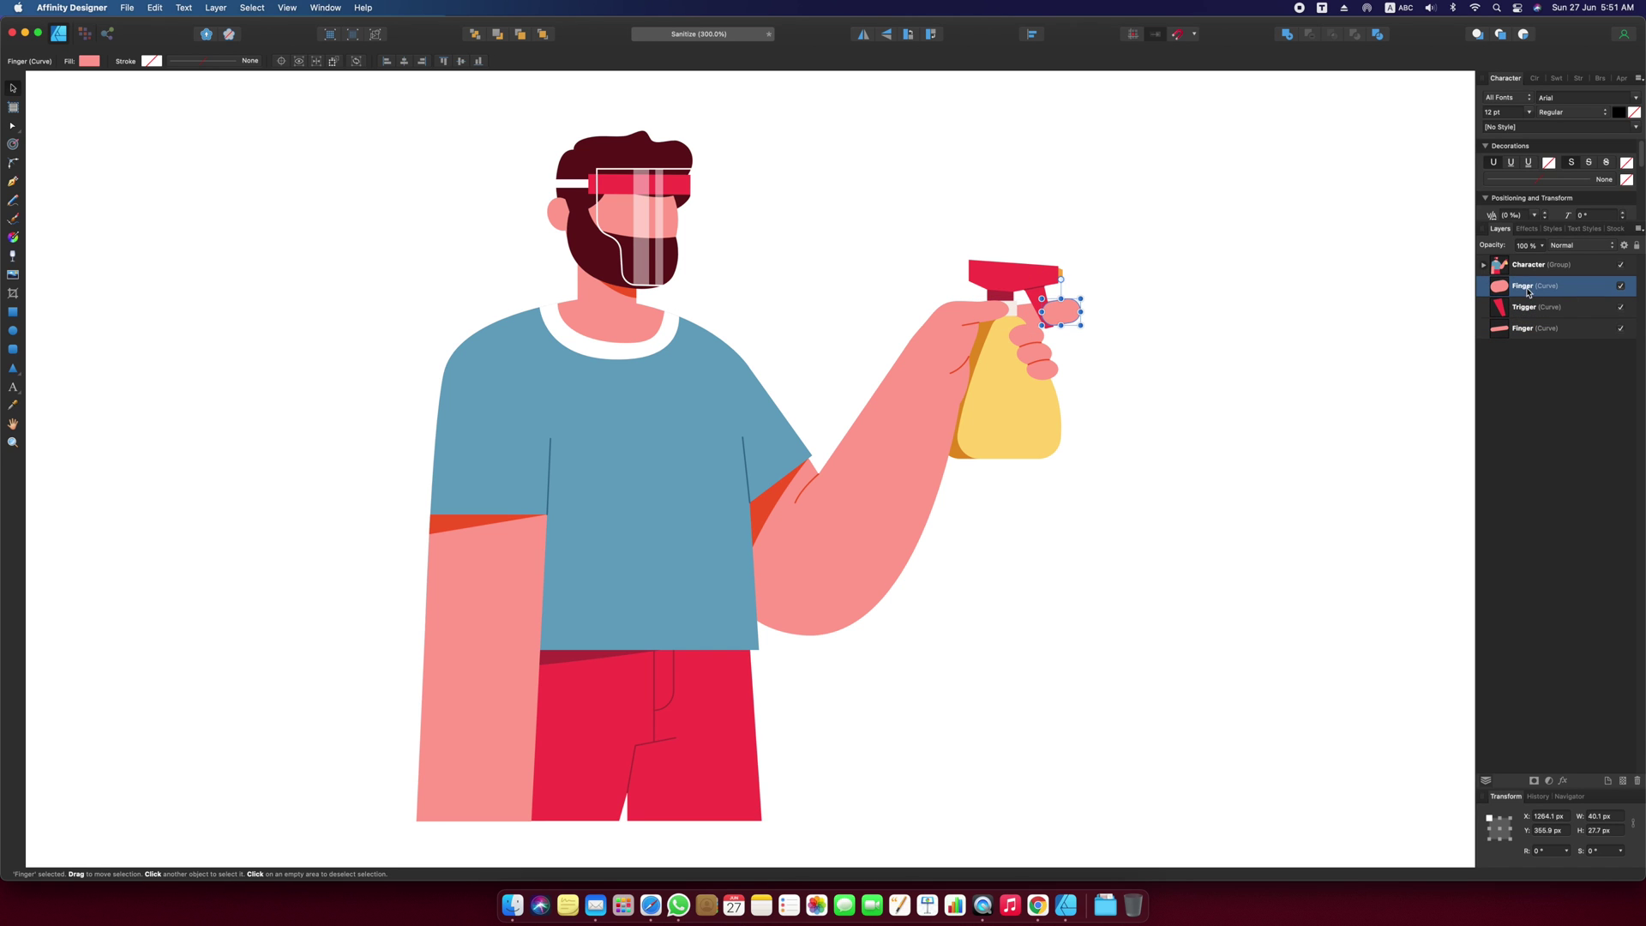
pyautogui.doubleClick(1524, 288)
pyautogui.write('Top 1/3 finger')
pyautogui.press('Return')
pyautogui.doubleClick(1526, 328)
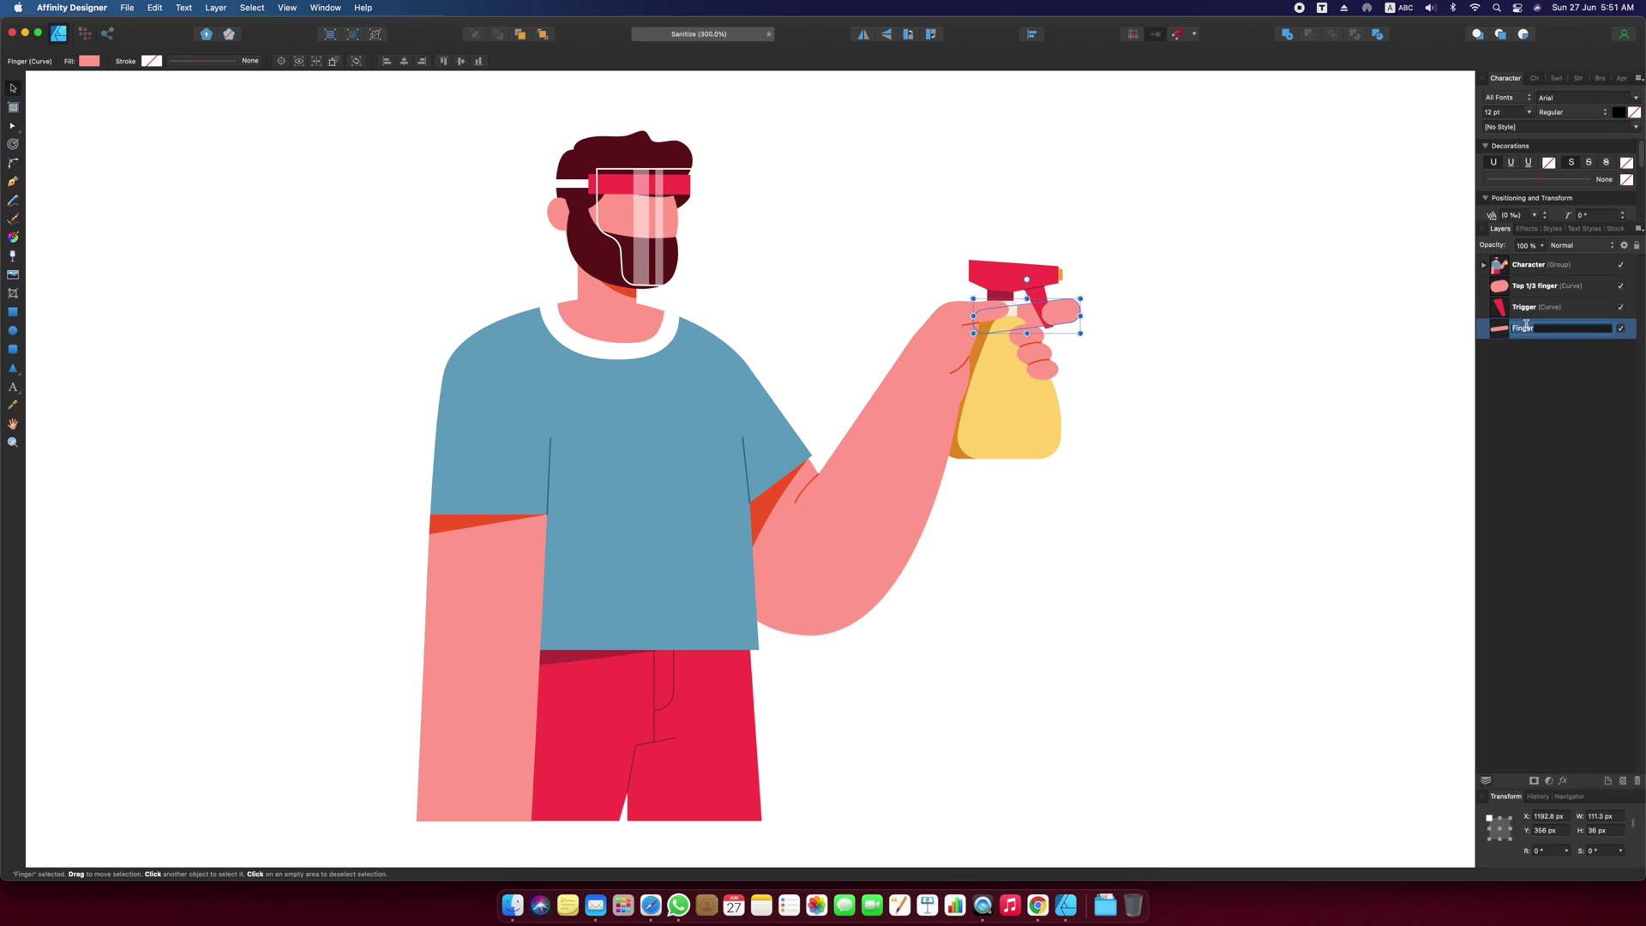
pyautogui.write('bottom 2/3 finger')
pyautogui.press('Return')
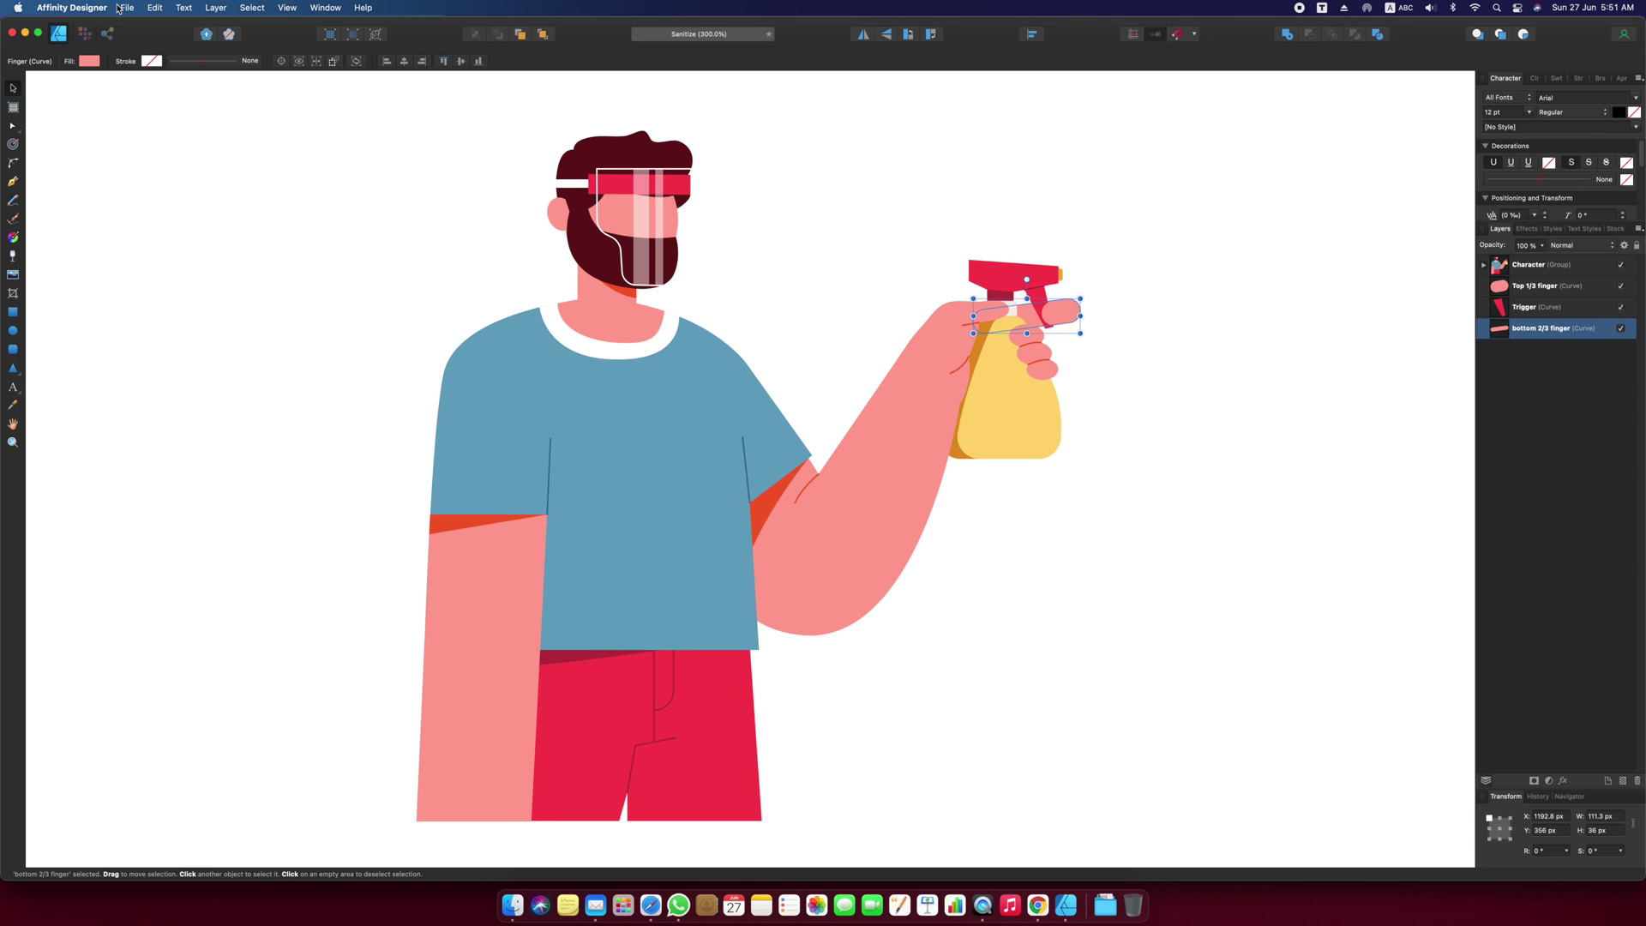
# Export the document as Sanitize.psd and bring it into the After Effects project.
pyautogui.click(118, 9)
pyautogui.click(146, 258)
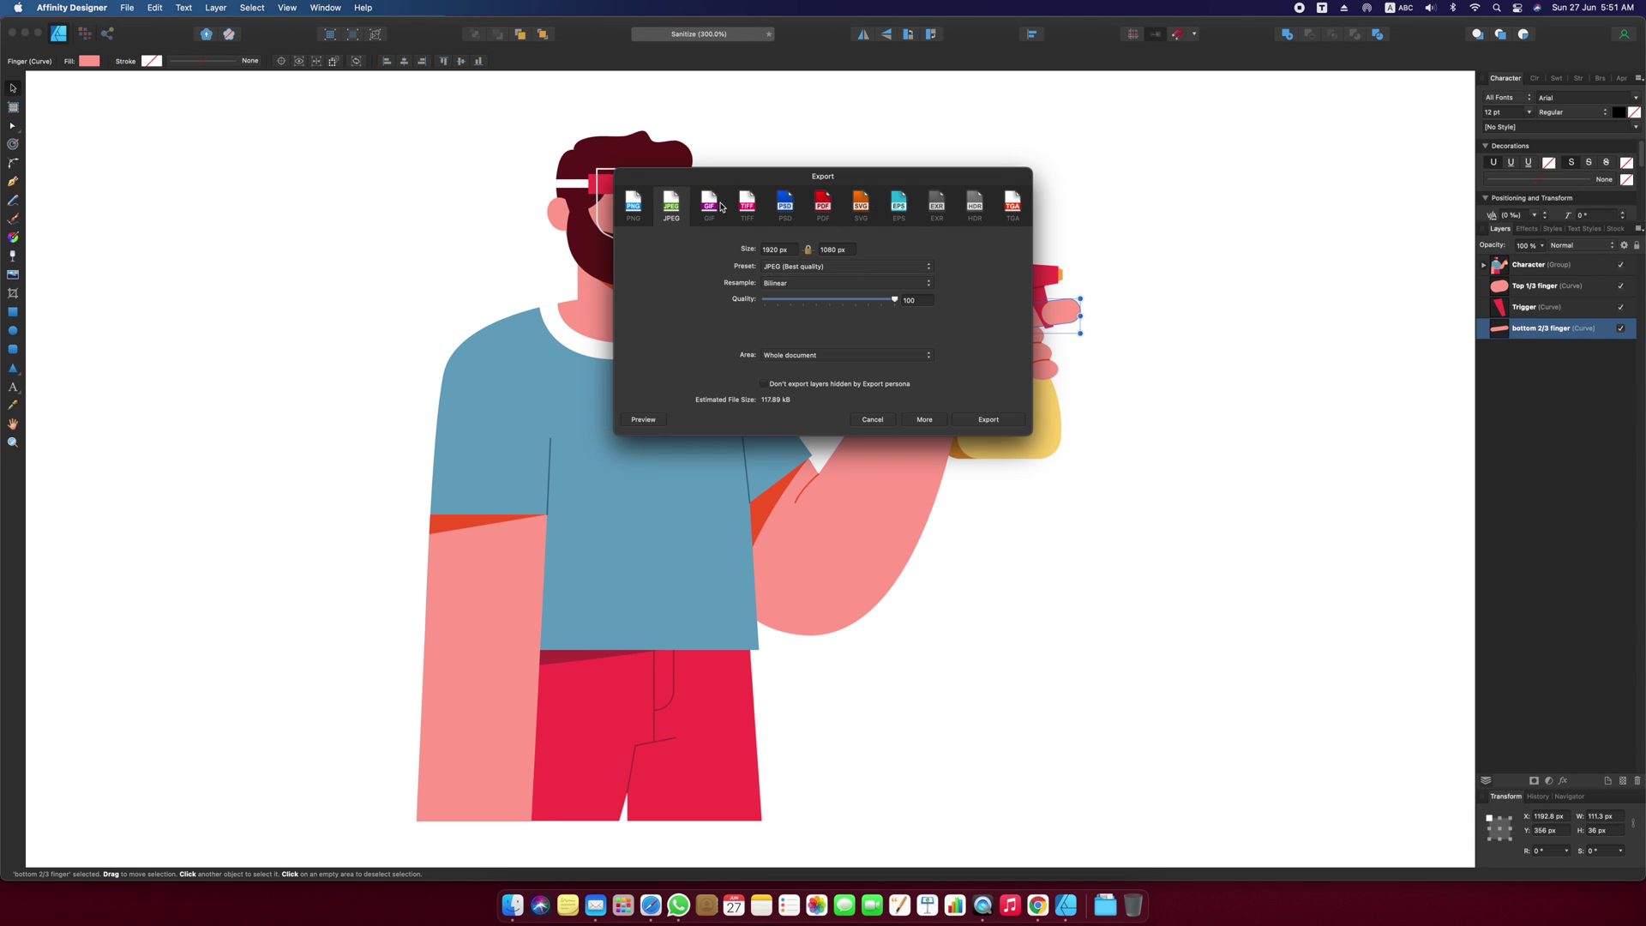
pyautogui.click(785, 204)
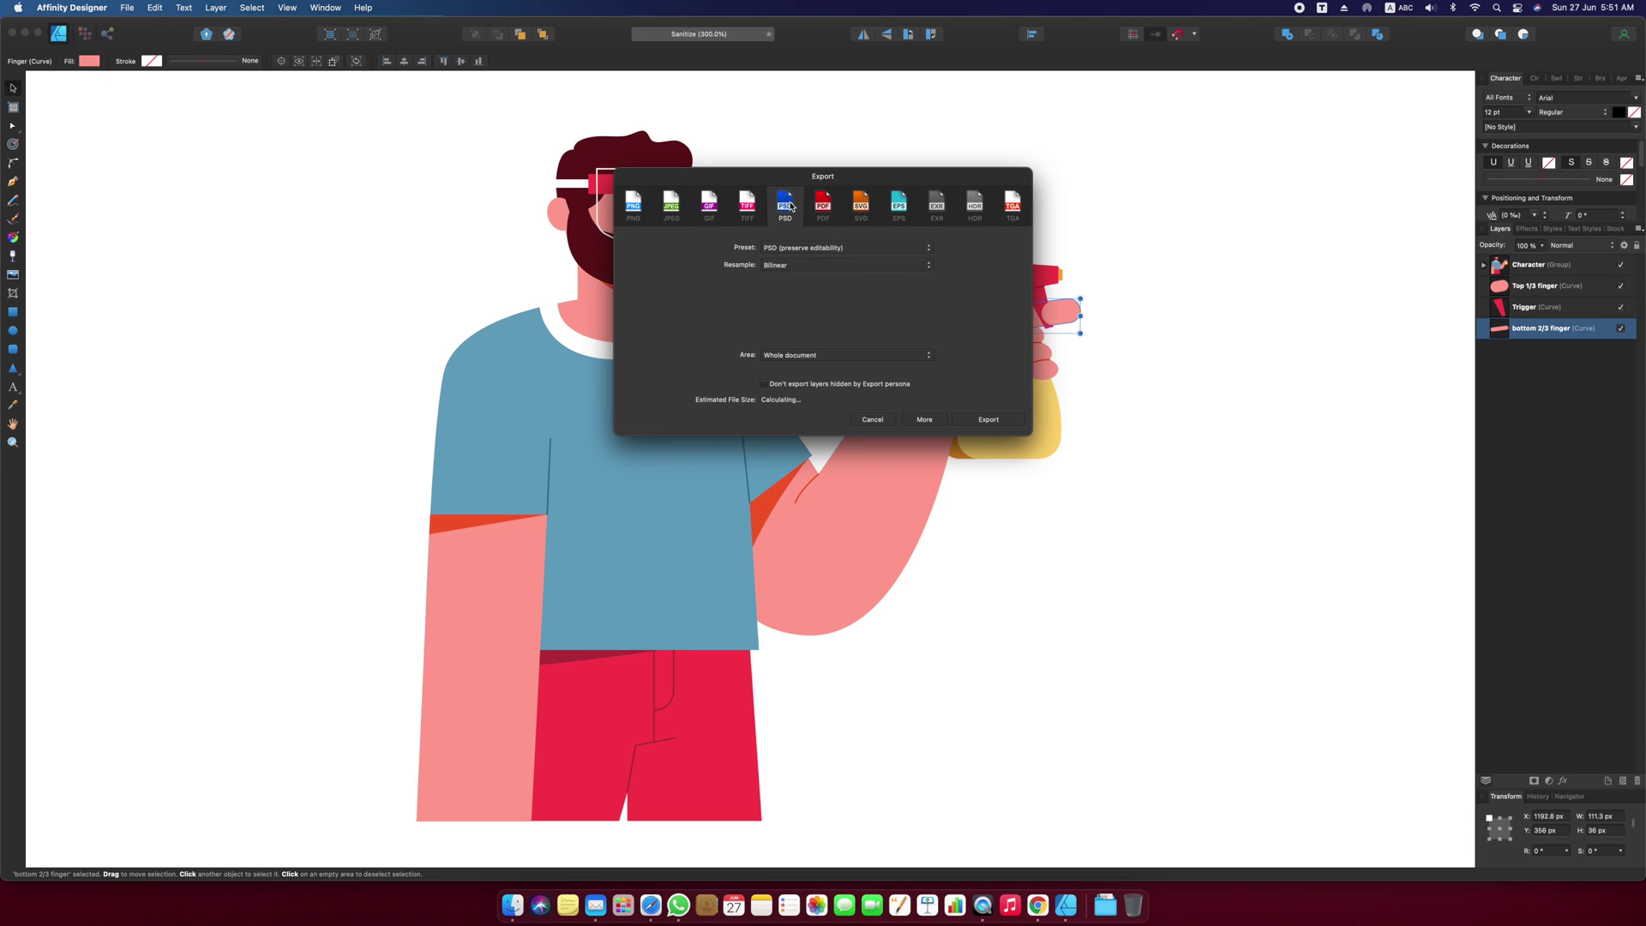
pyautogui.click(988, 420)
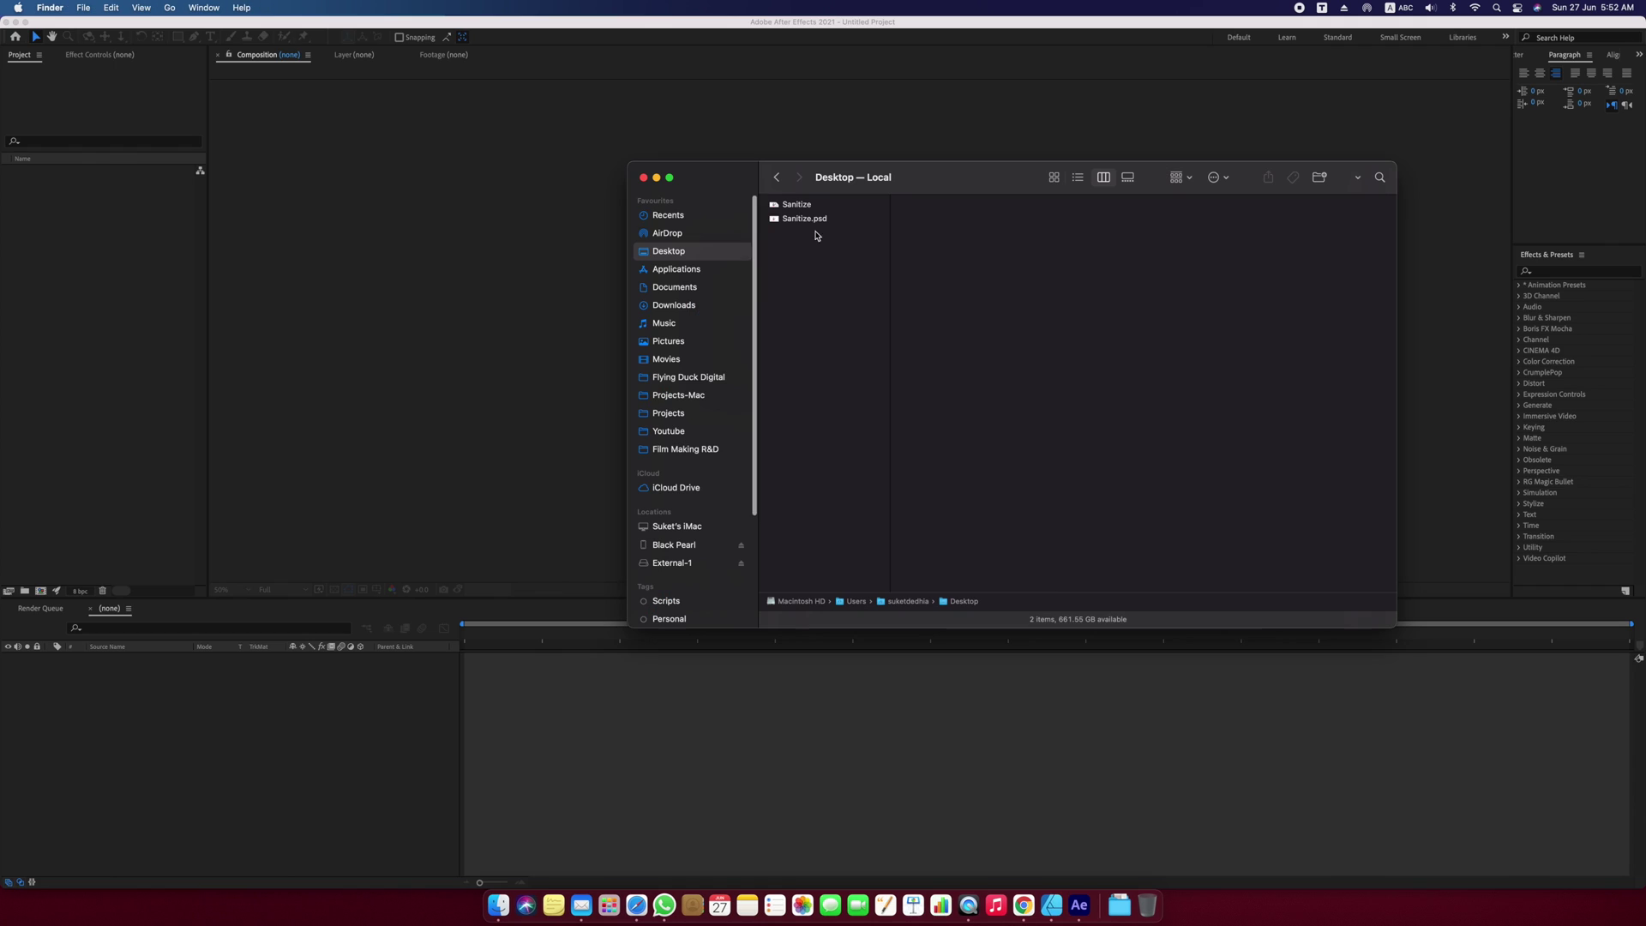
pyautogui.moveTo(804, 218); pyautogui.dragTo(101, 246)
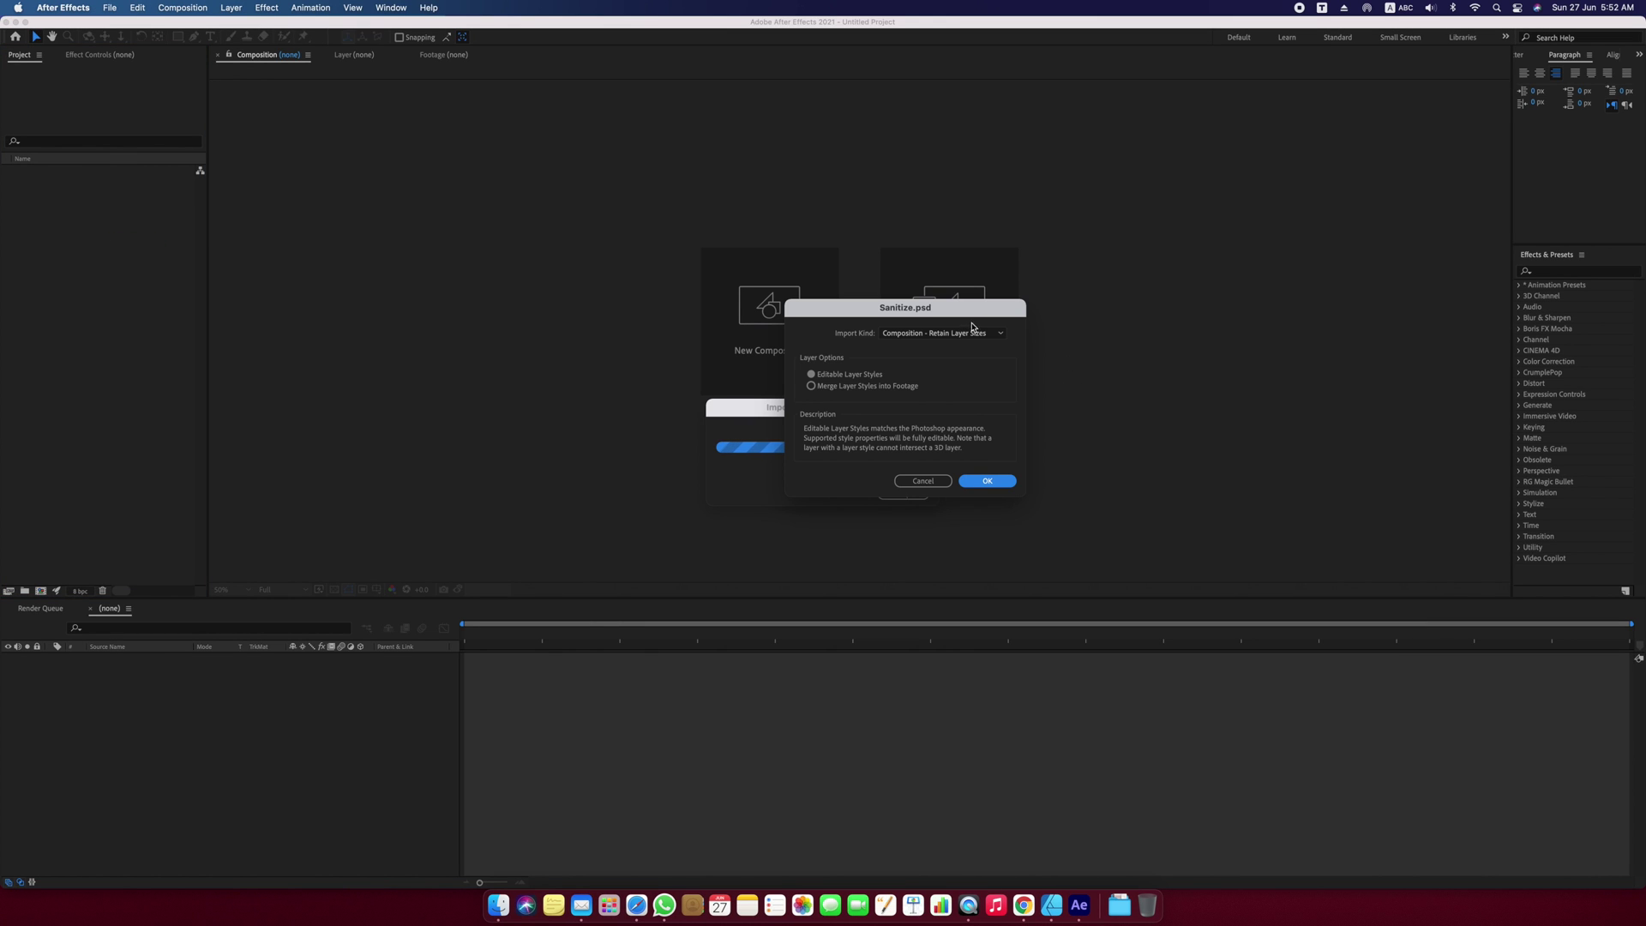
# Import Sanitize.psd as a Composition - Retain Layer Sizes.
pyautogui.click(972, 332)
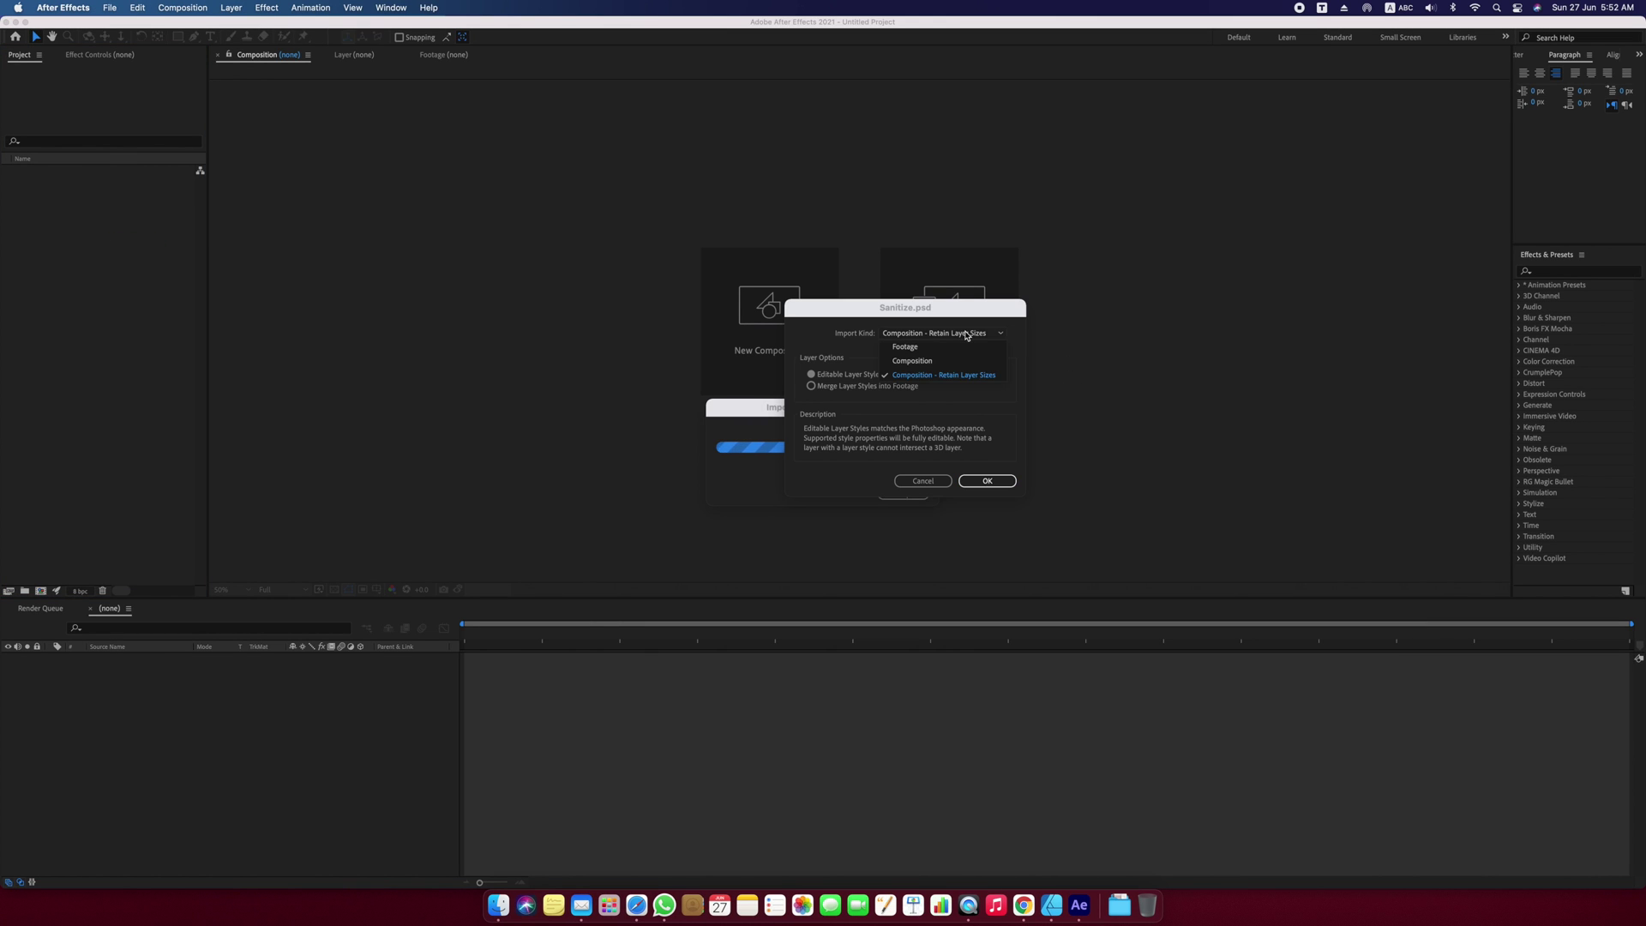
pyautogui.click(963, 378)
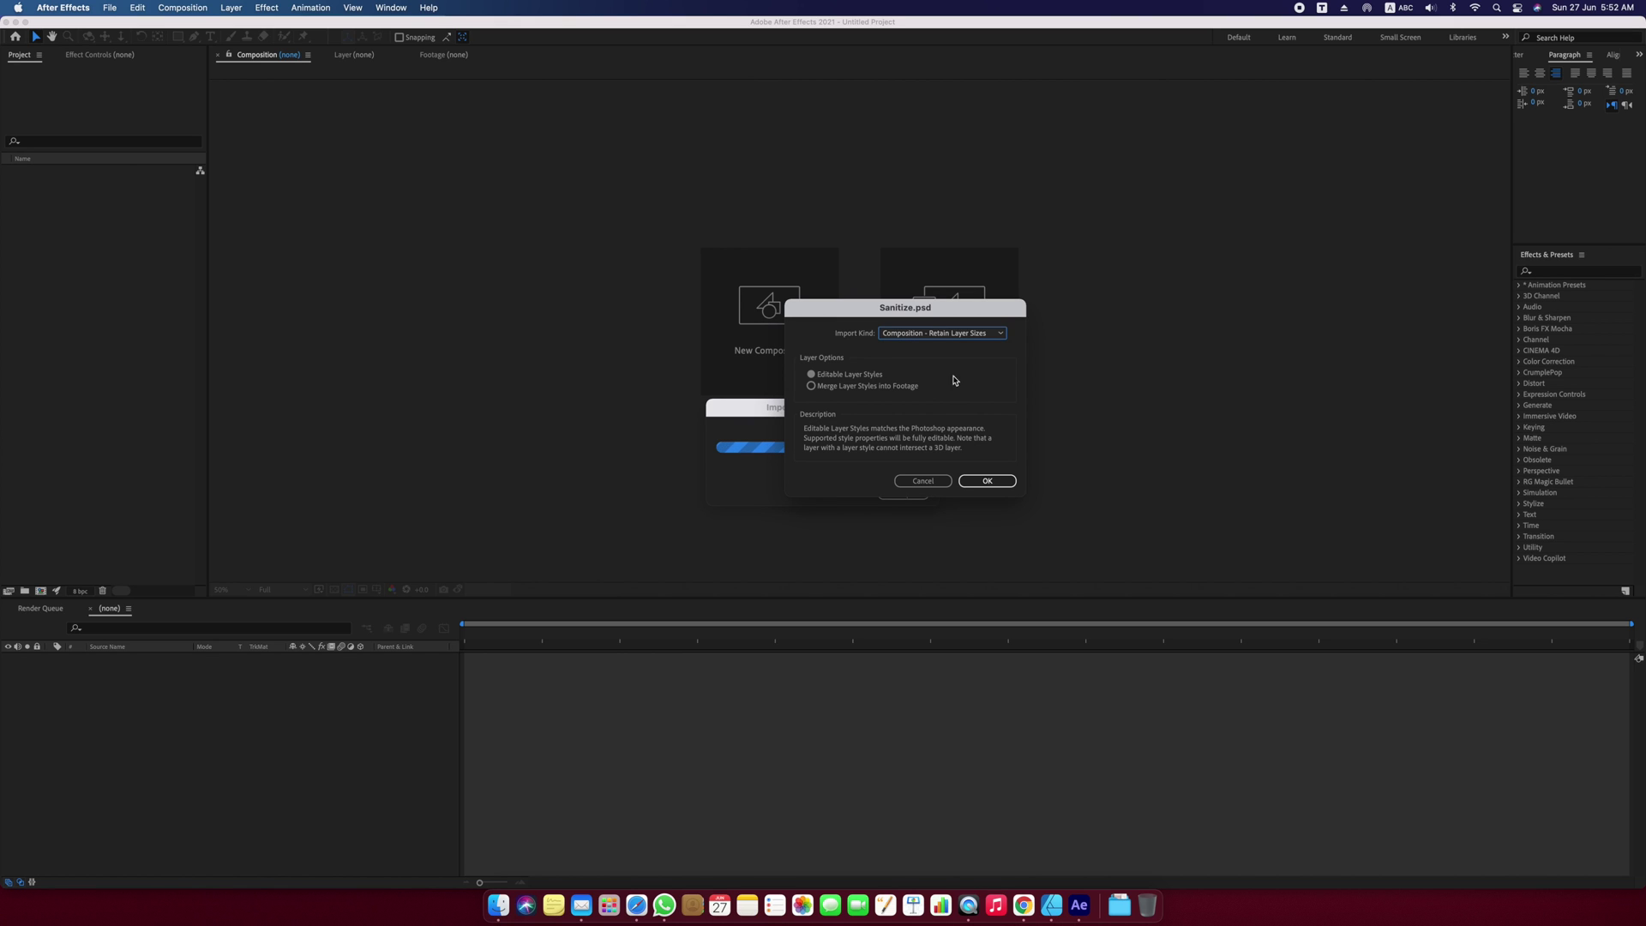
pyautogui.click(990, 481)
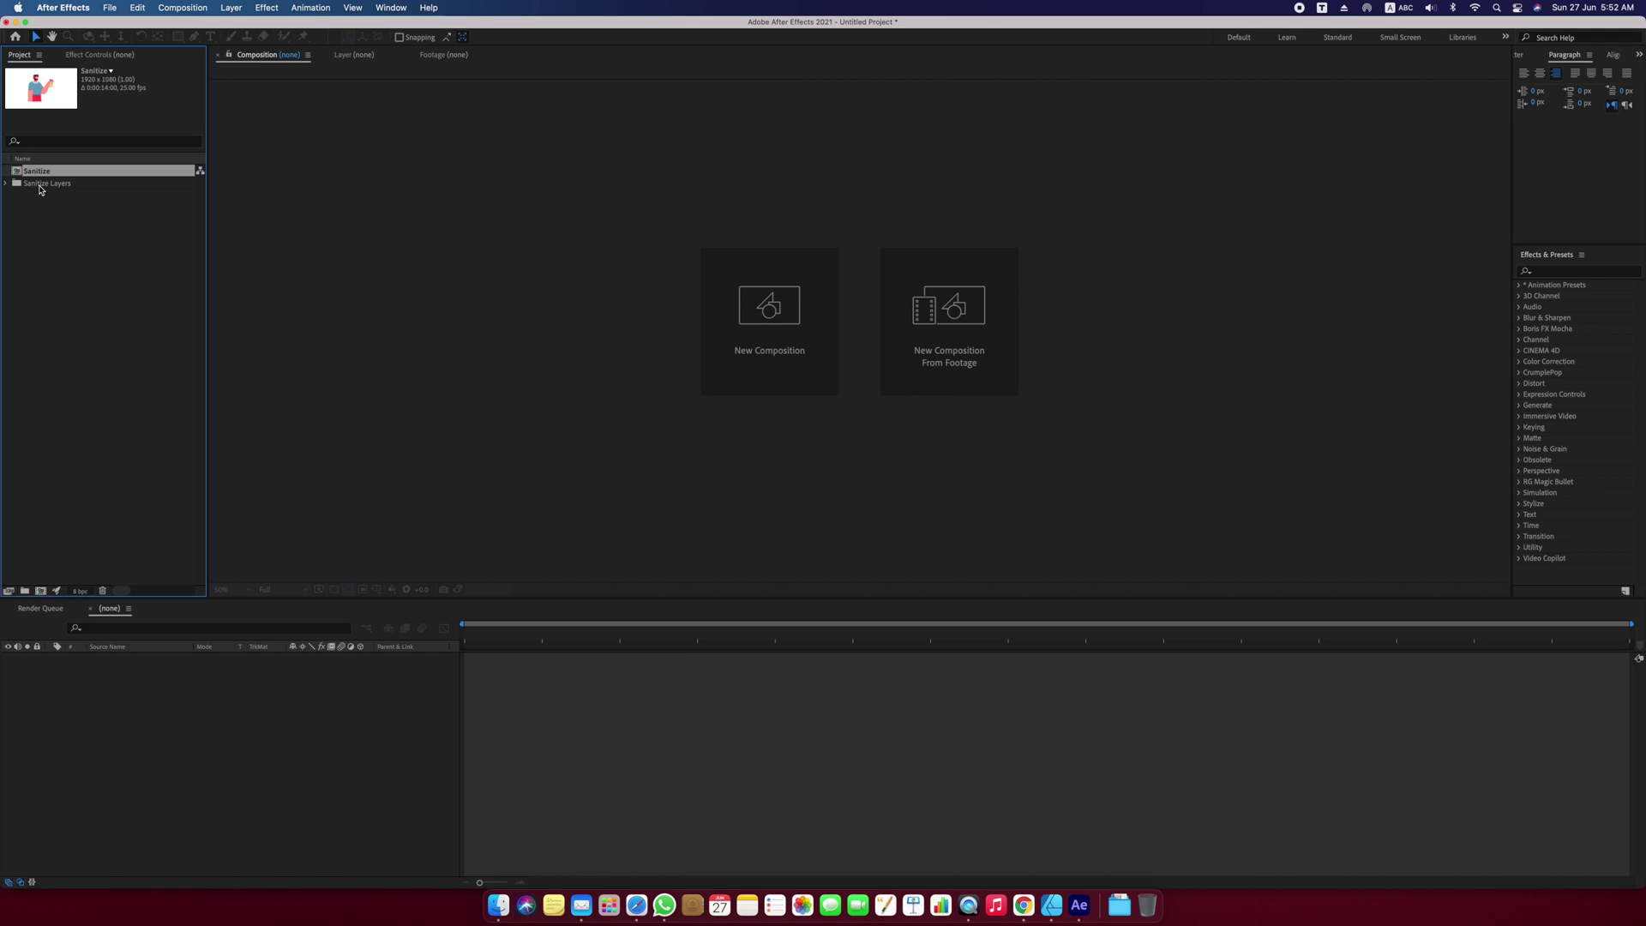
# Open the Sanitize composition and hide the white Background layer.
pyautogui.doubleClick(15, 173)
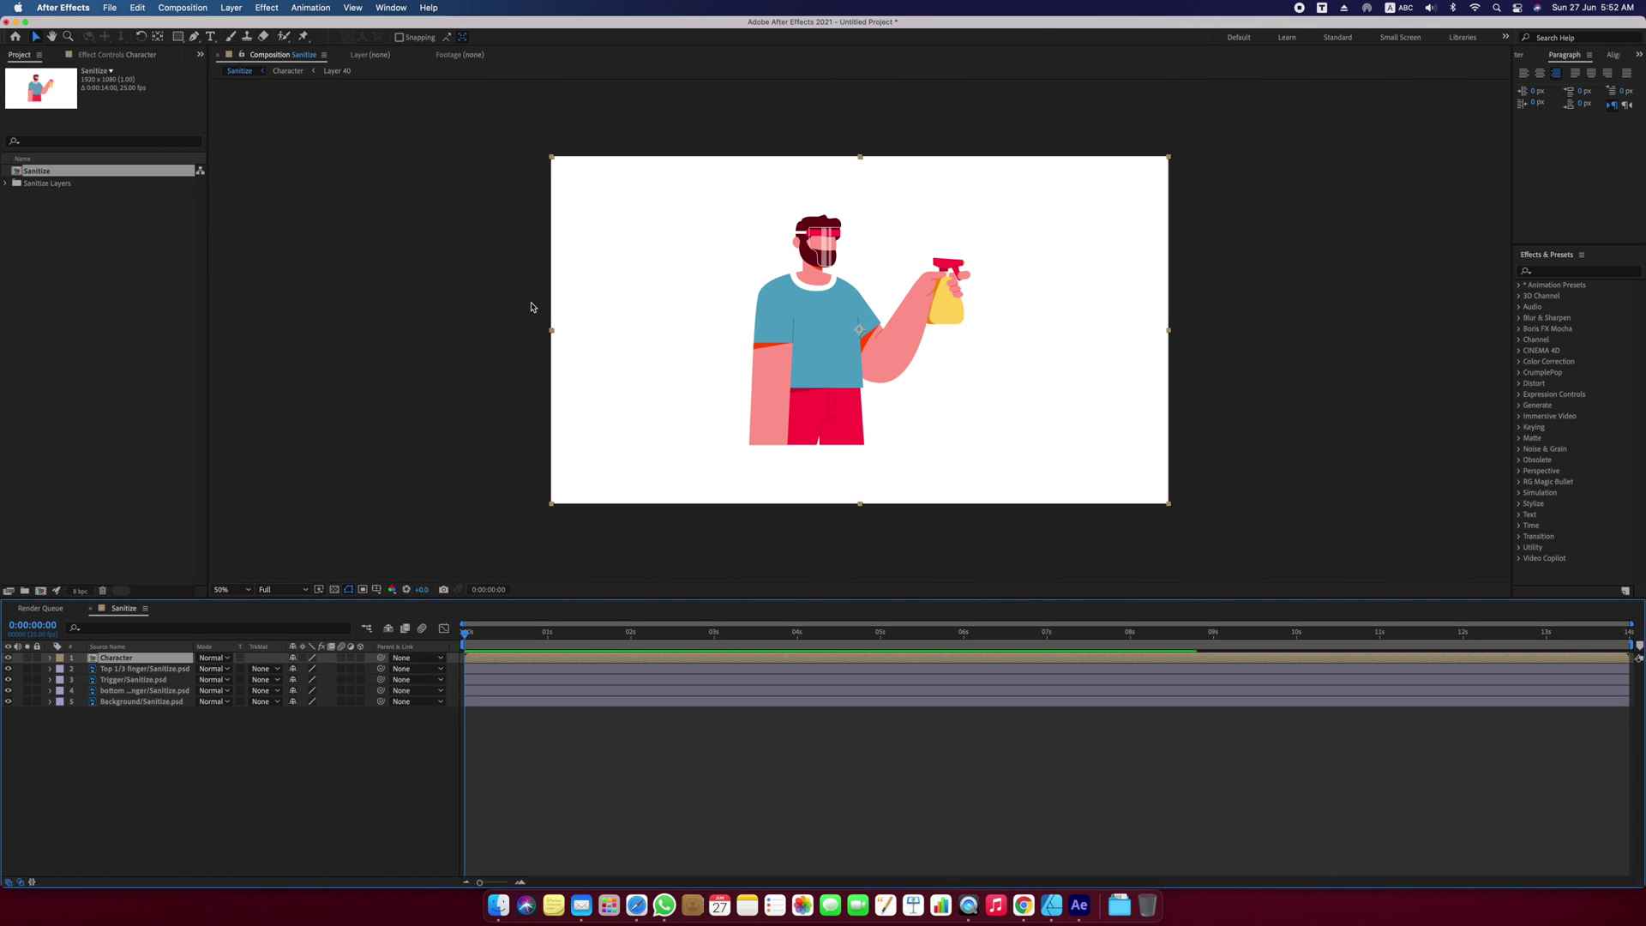
pyautogui.click(9, 658)
pyautogui.click(9, 658)
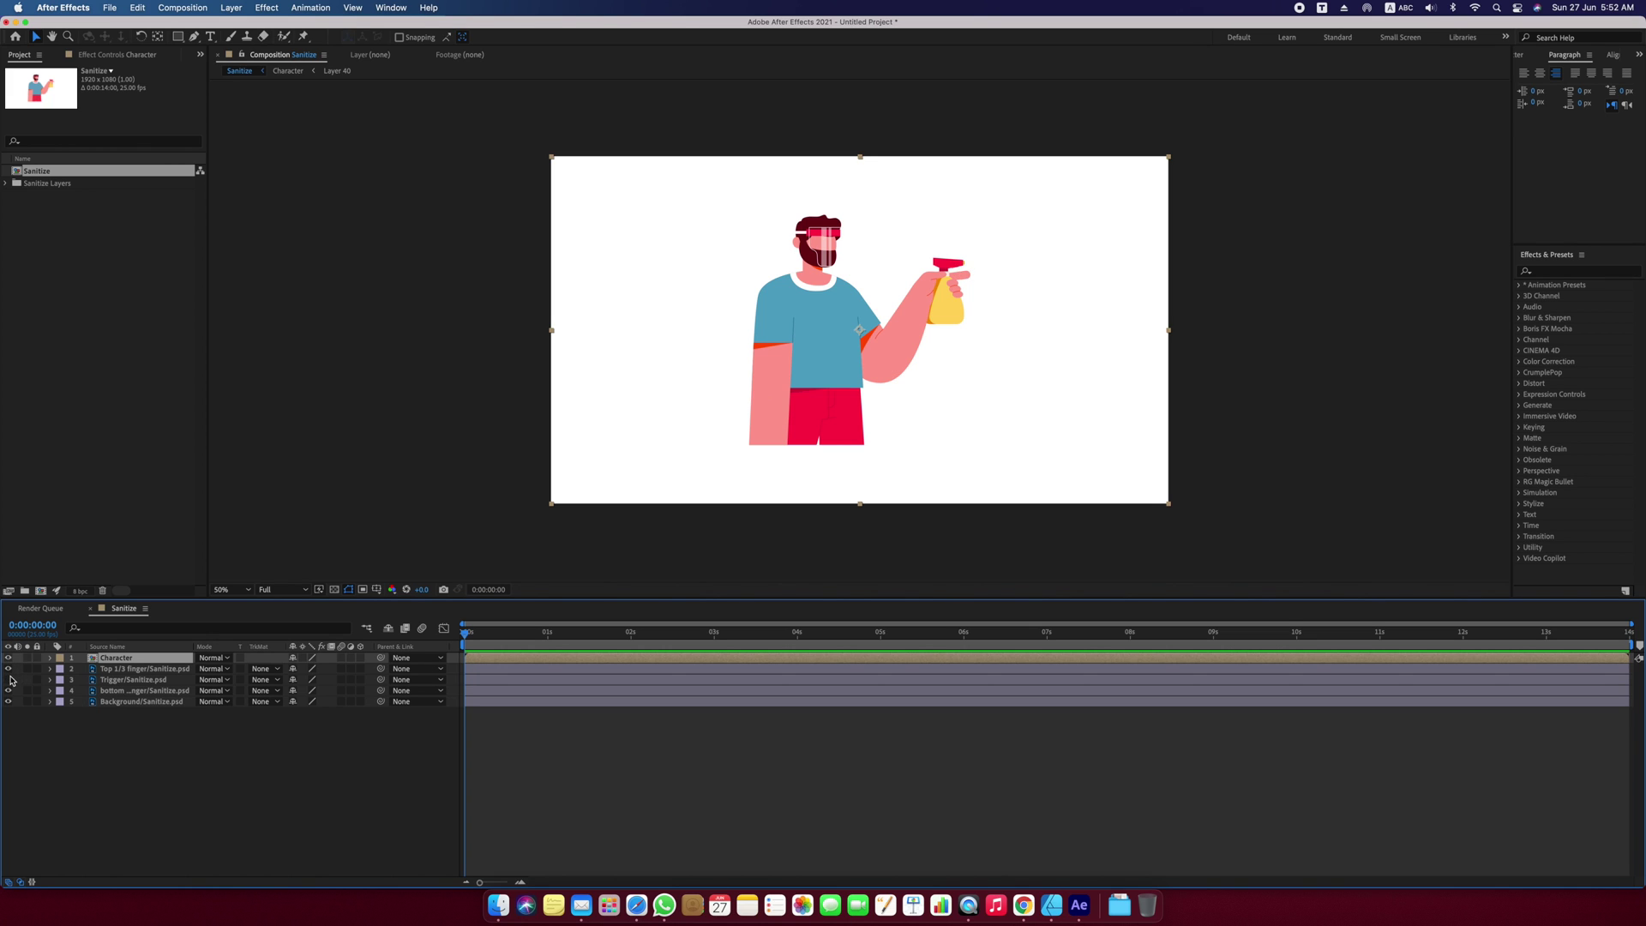
pyautogui.click(9, 679)
pyautogui.click(9, 702)
pyautogui.click(152, 704)
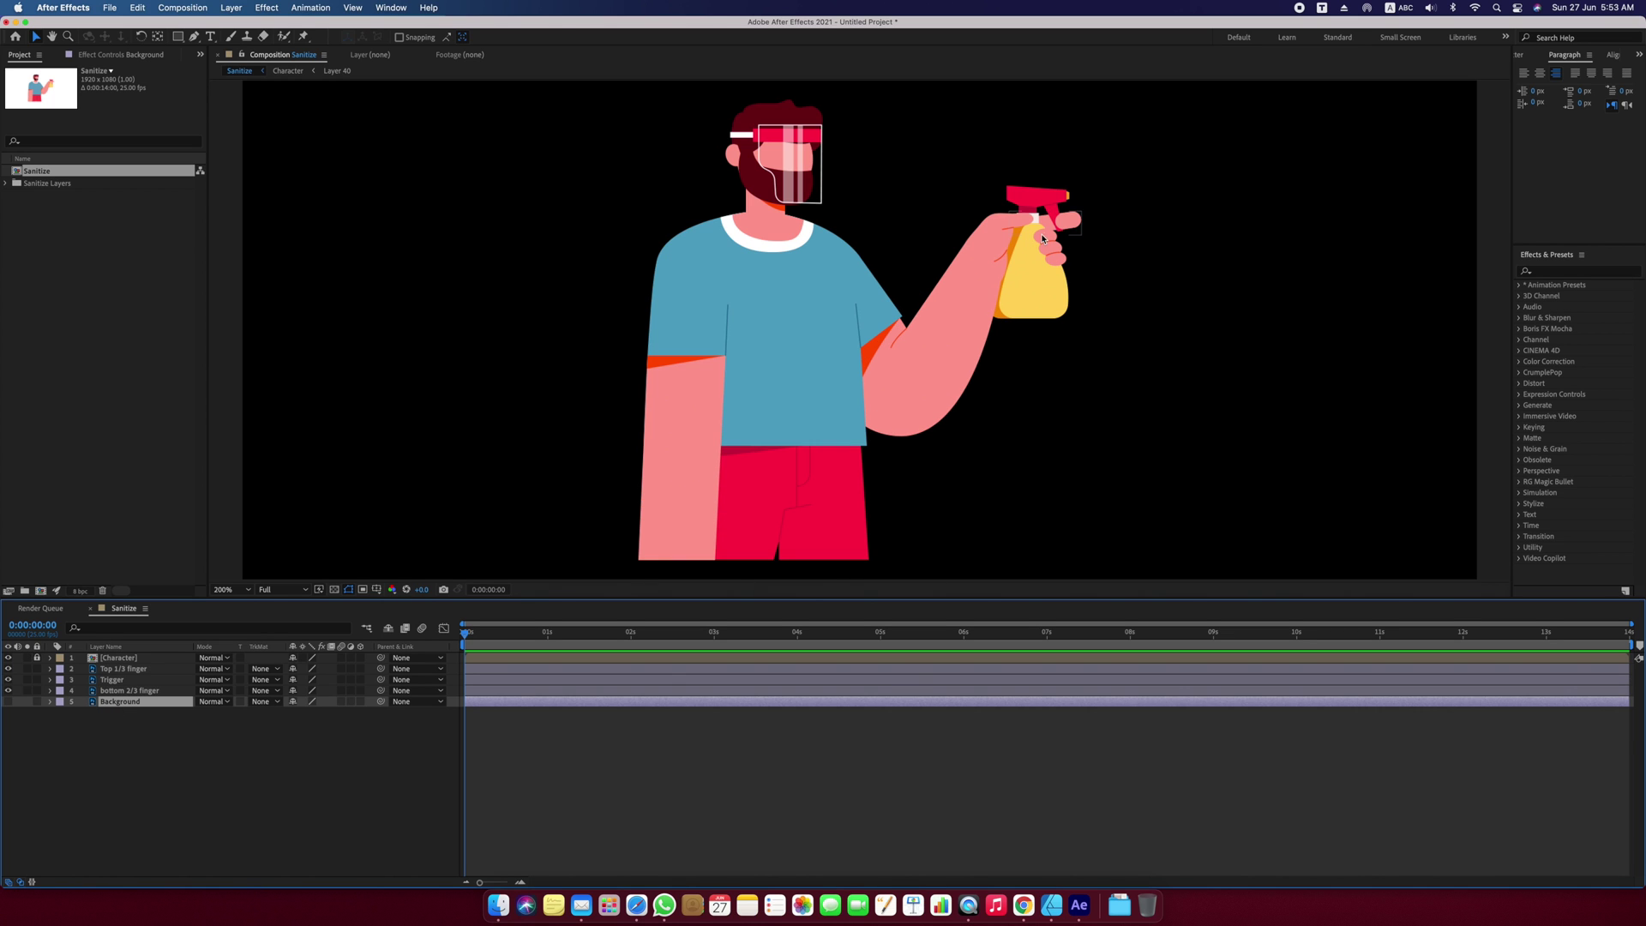
# Zoom to 400% on the hand and hide the Character layer to isolate the fingers.
pyautogui.moveTo(1043, 239); pyautogui.dragTo(964, 329)
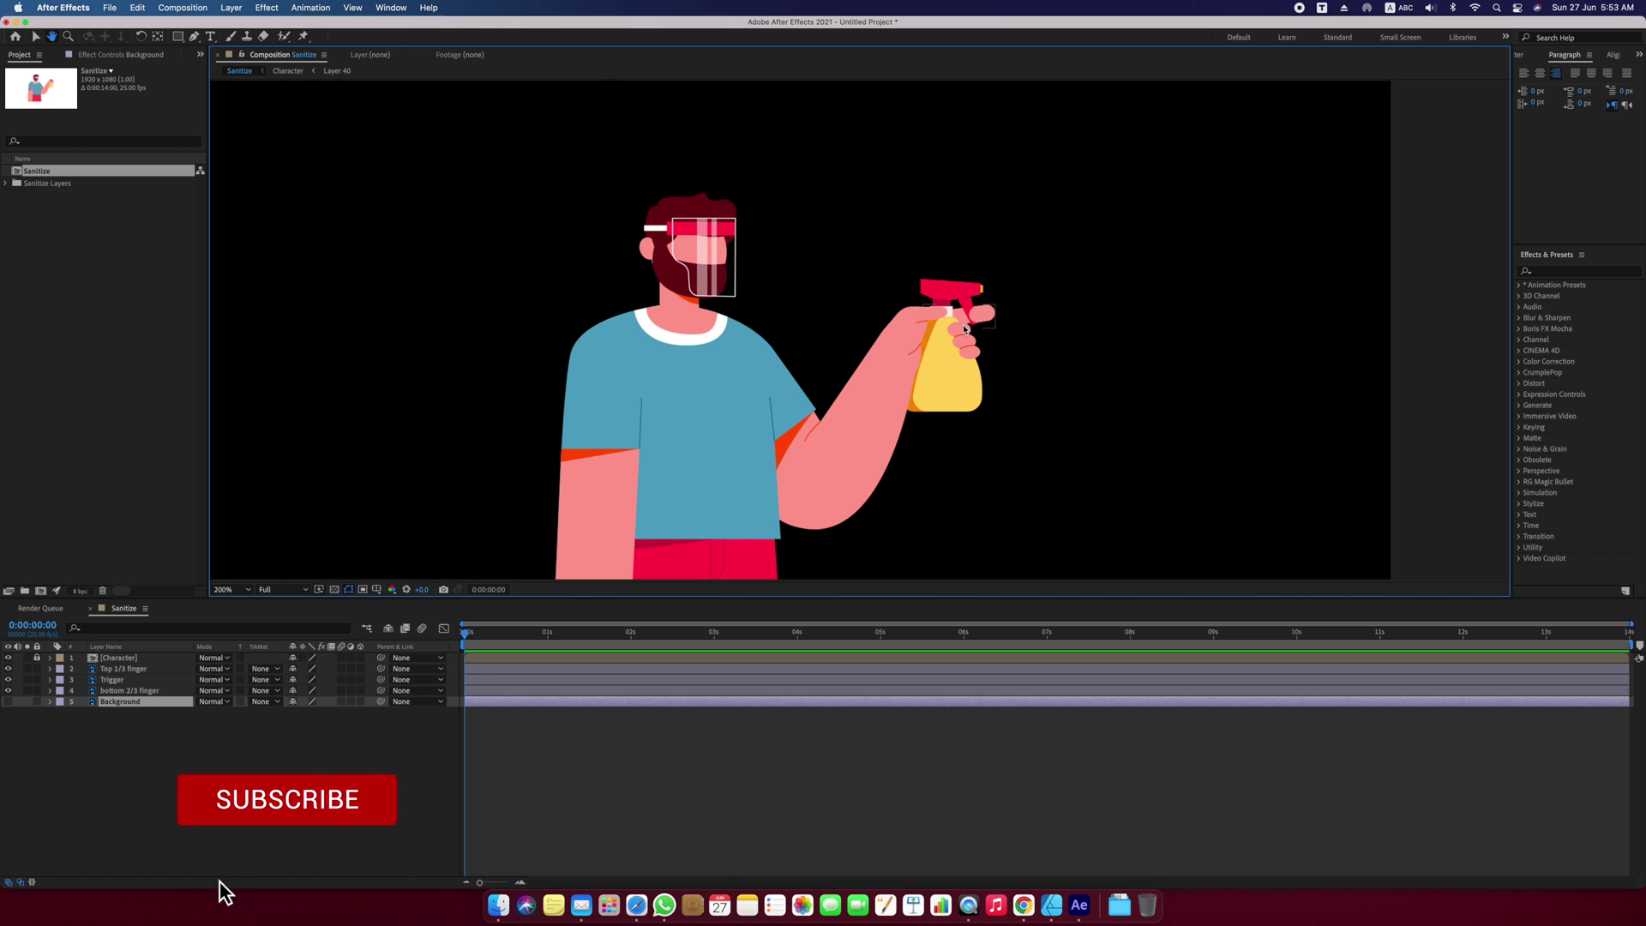
pyautogui.press('v')
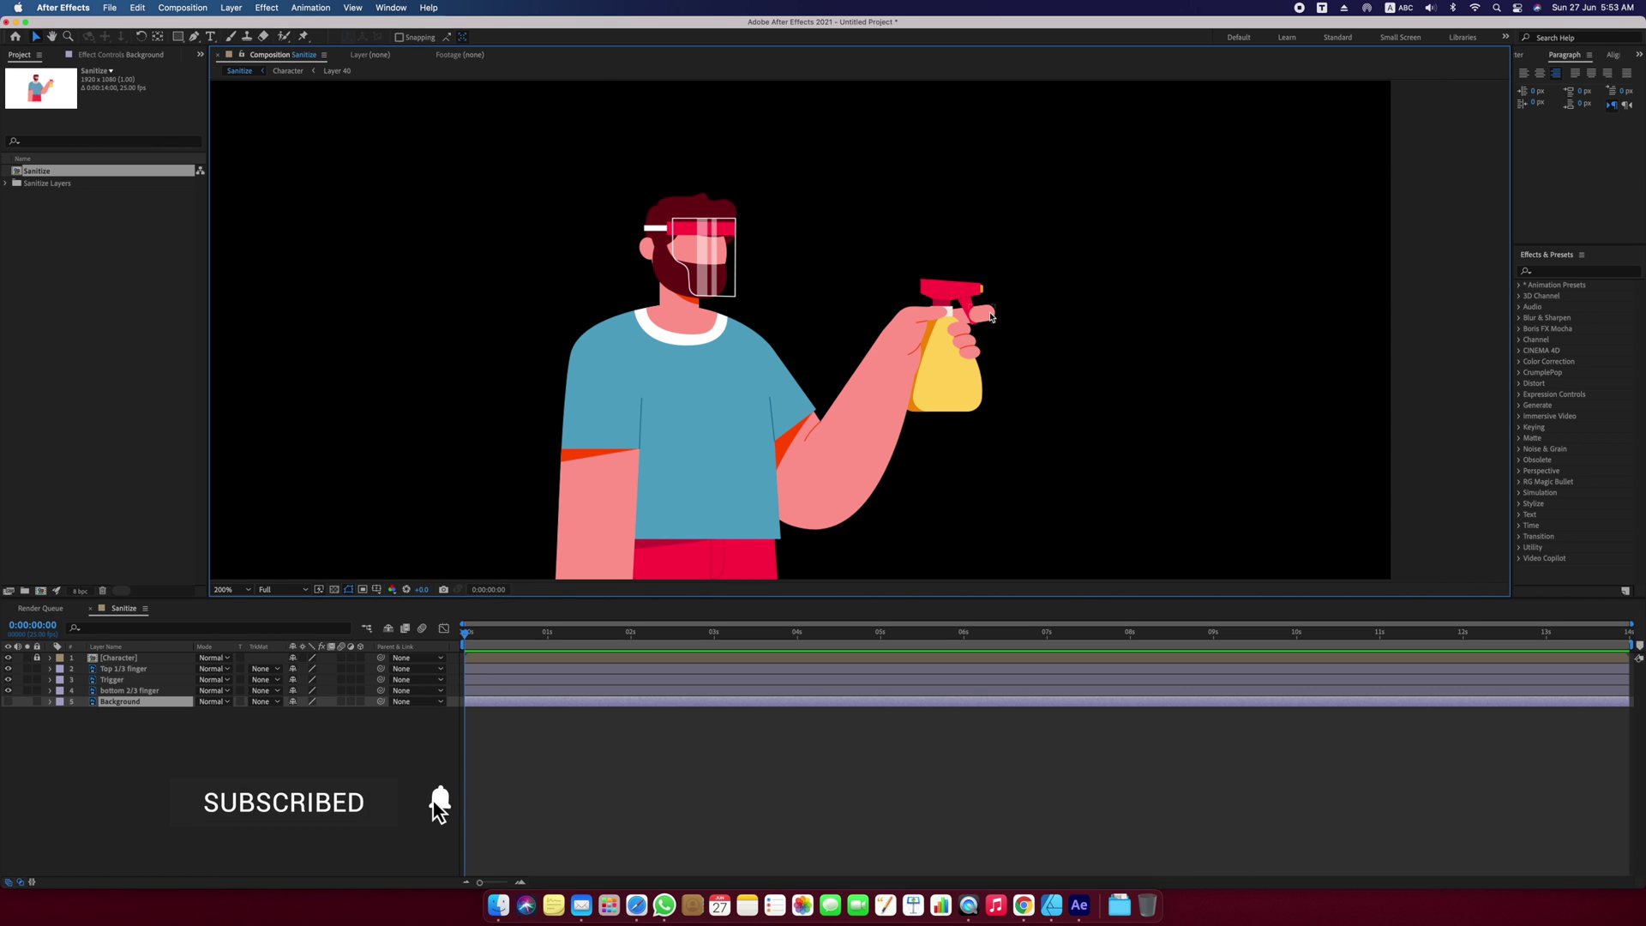
pyautogui.click(990, 317)
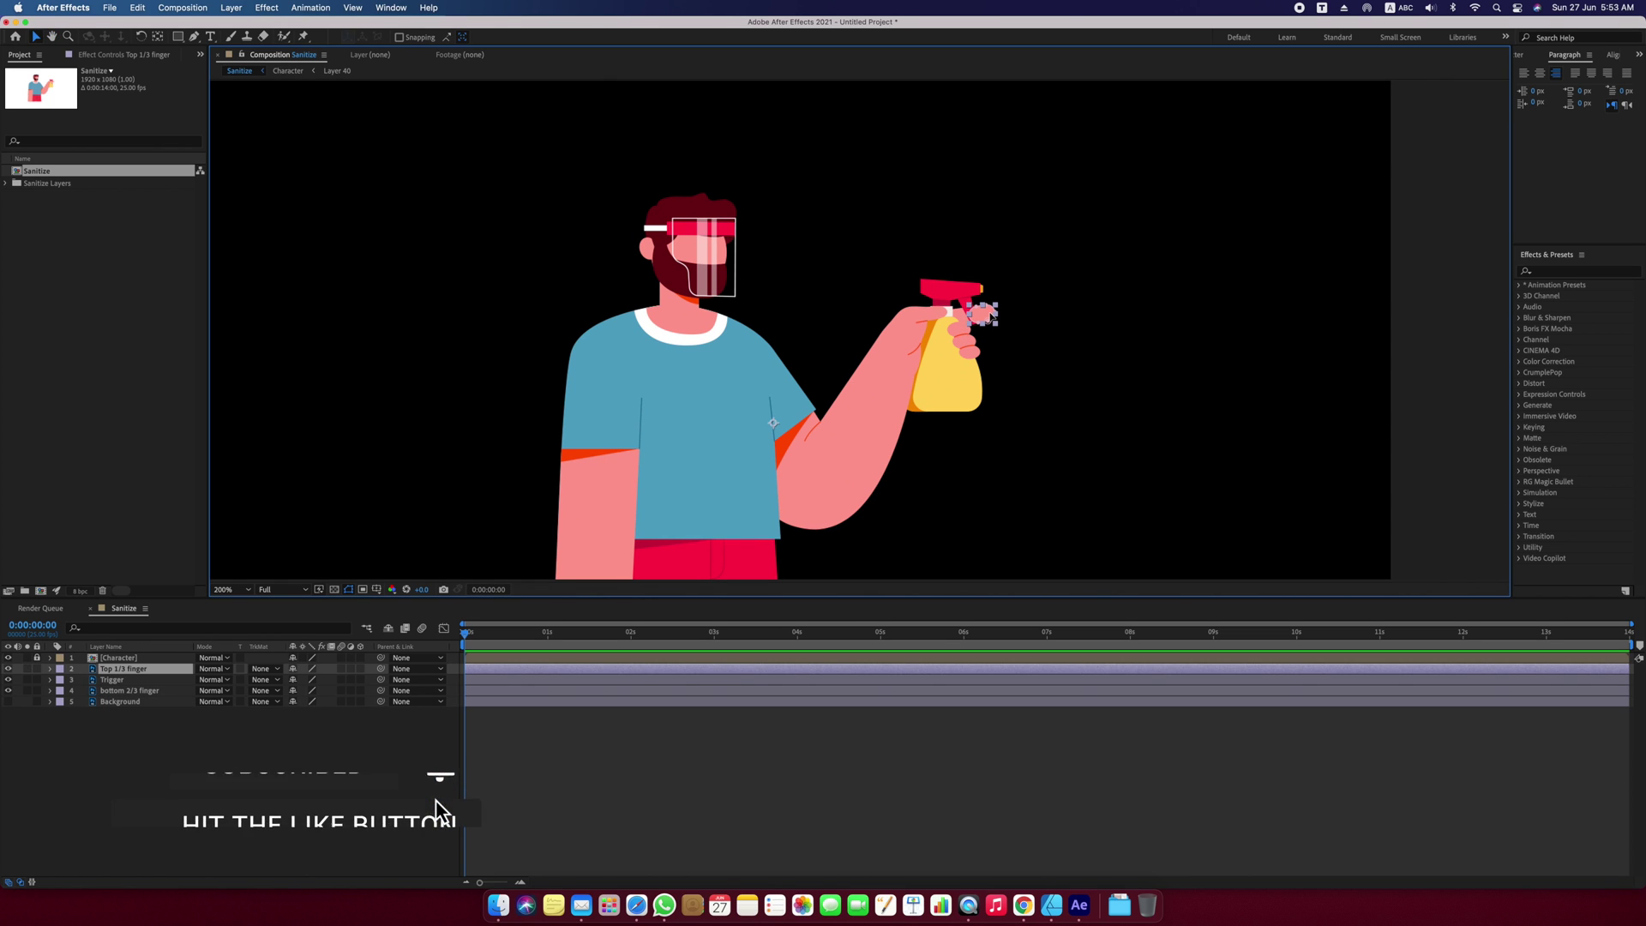
pyautogui.press('.')
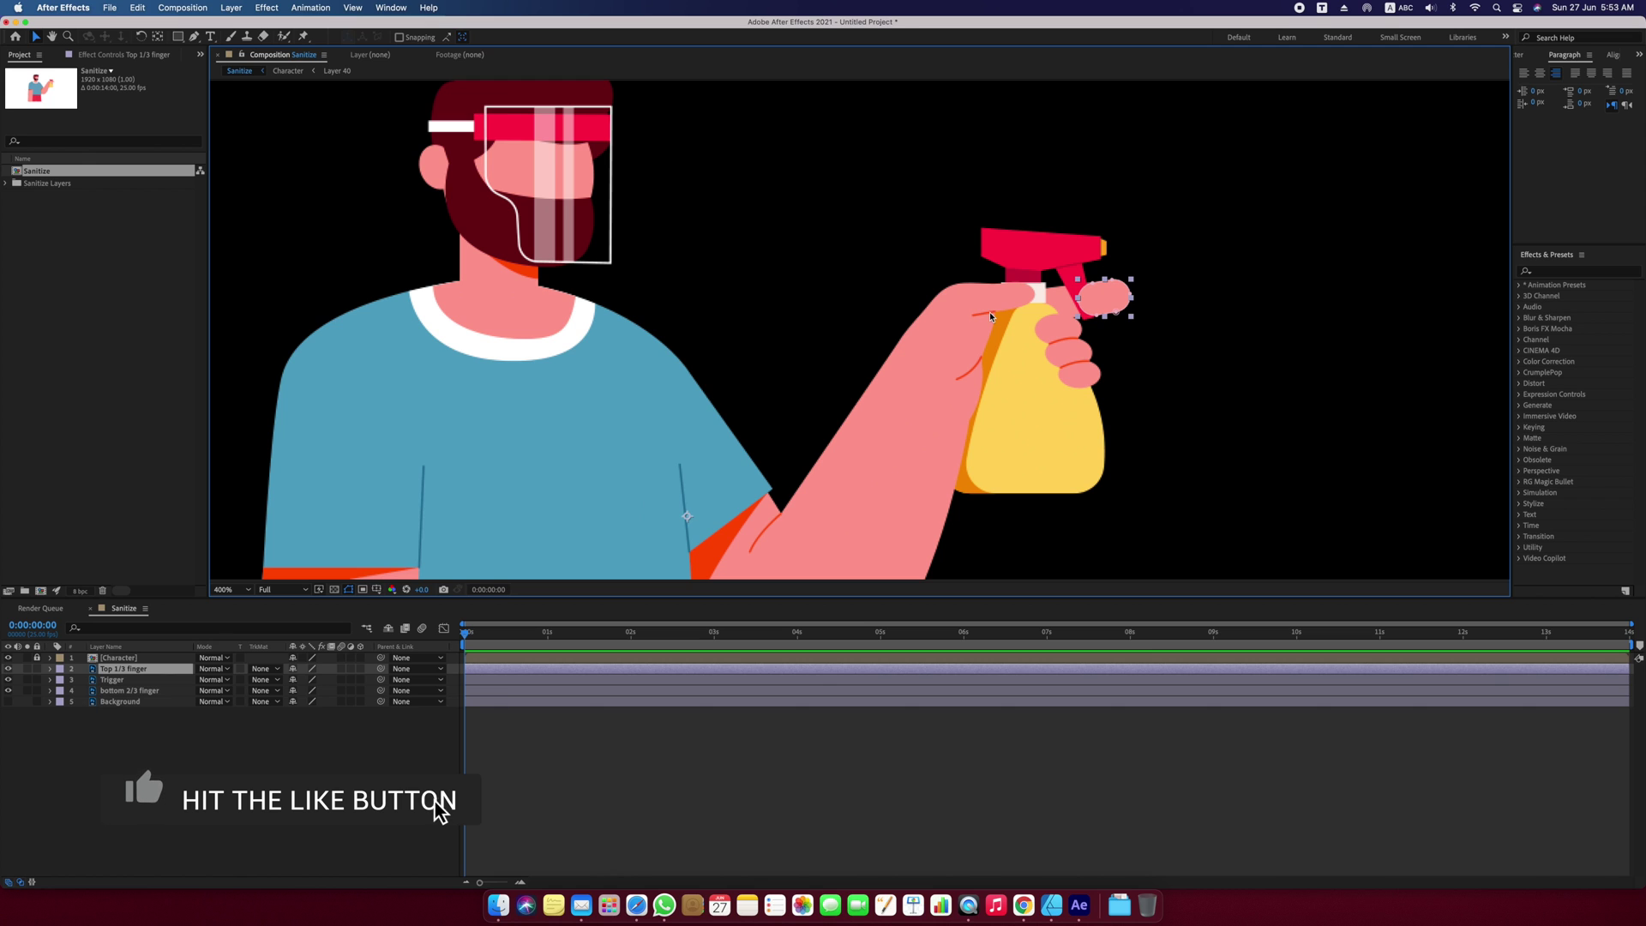
pyautogui.click(1047, 304)
pyautogui.click(1050, 304)
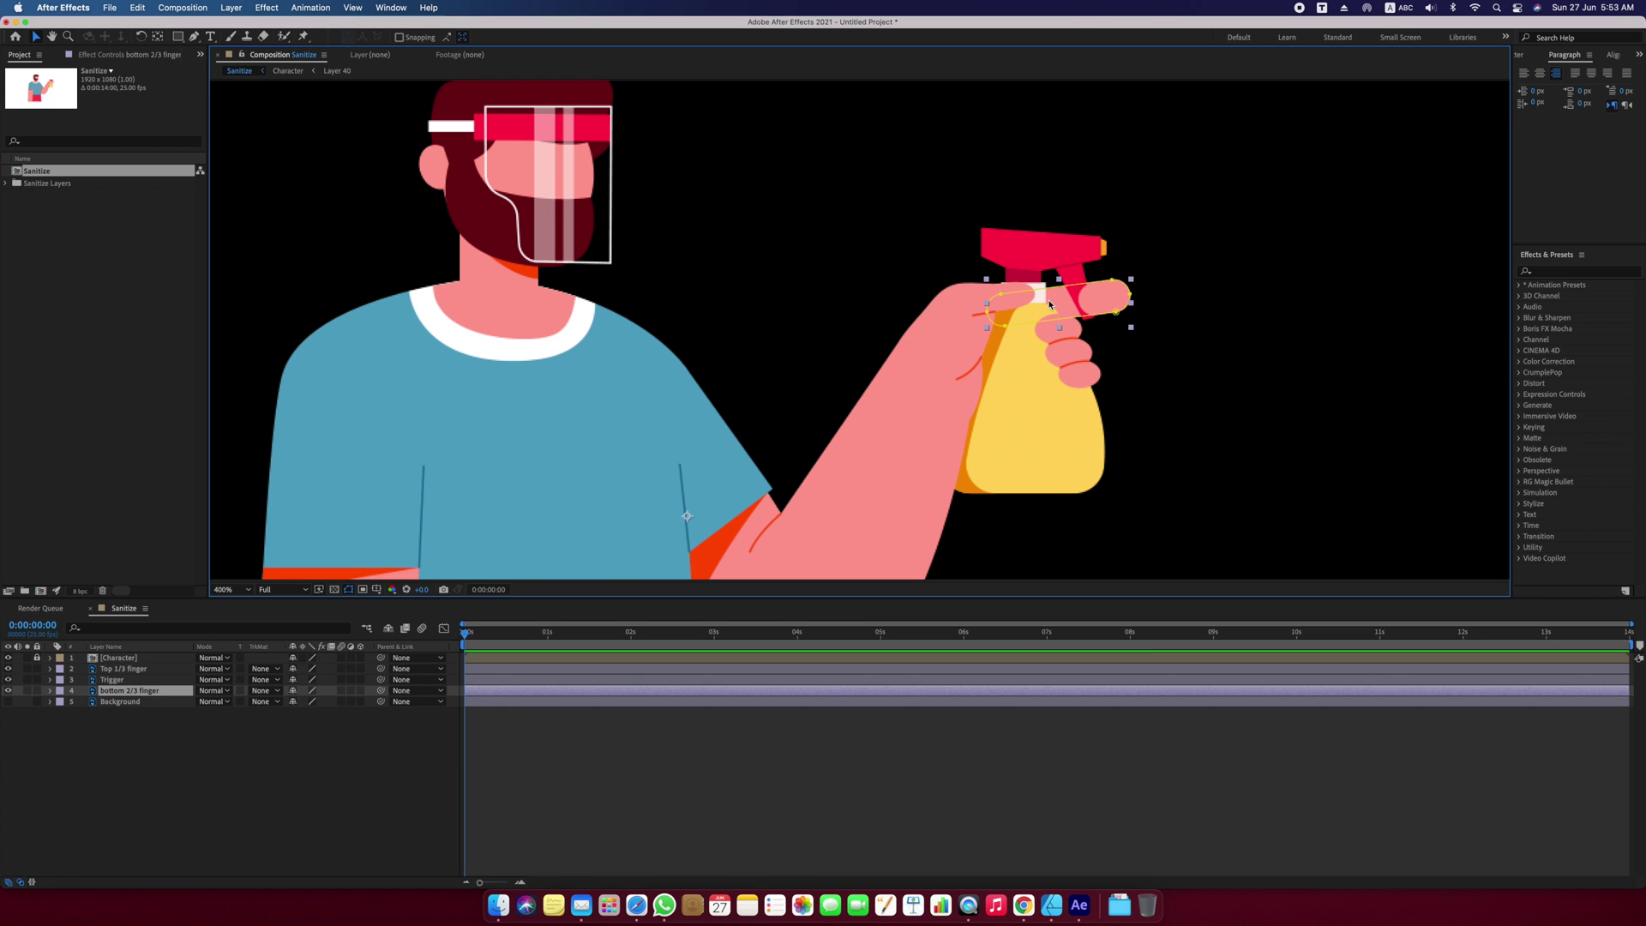
pyautogui.click(10, 659)
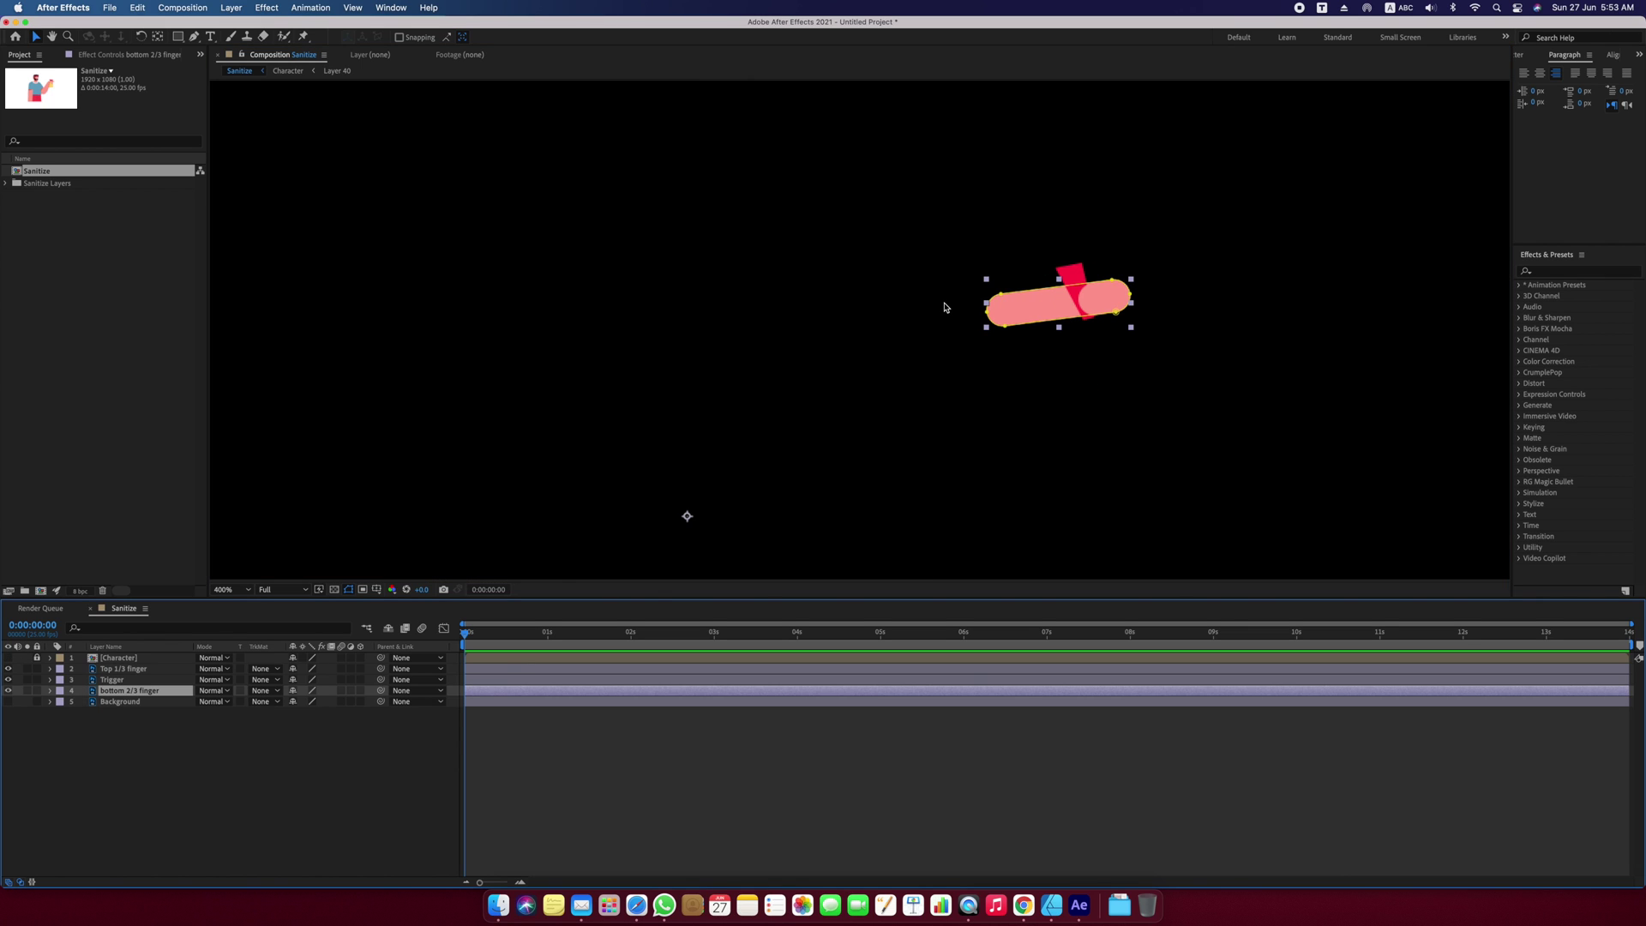
# Place both finger pivots on their joints and parent Top 1/3 finger to bottom 2/3 finger.
pyautogui.press('y')
pyautogui.moveTo(690, 517); pyautogui.dragTo(985, 312)
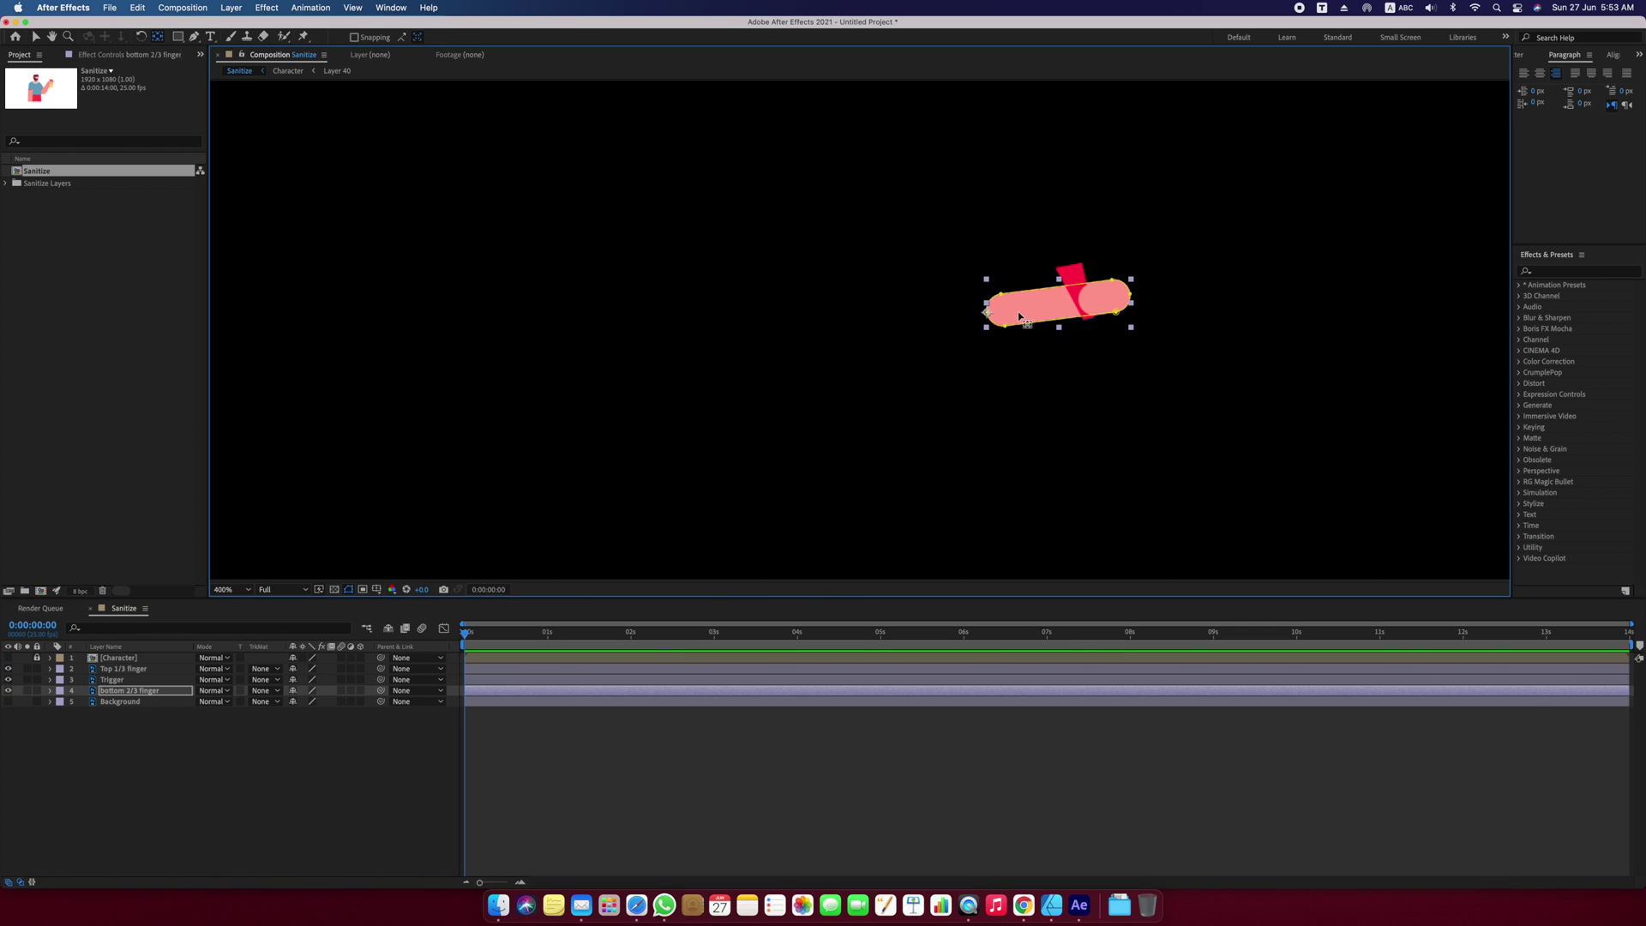
pyautogui.click(509, 670)
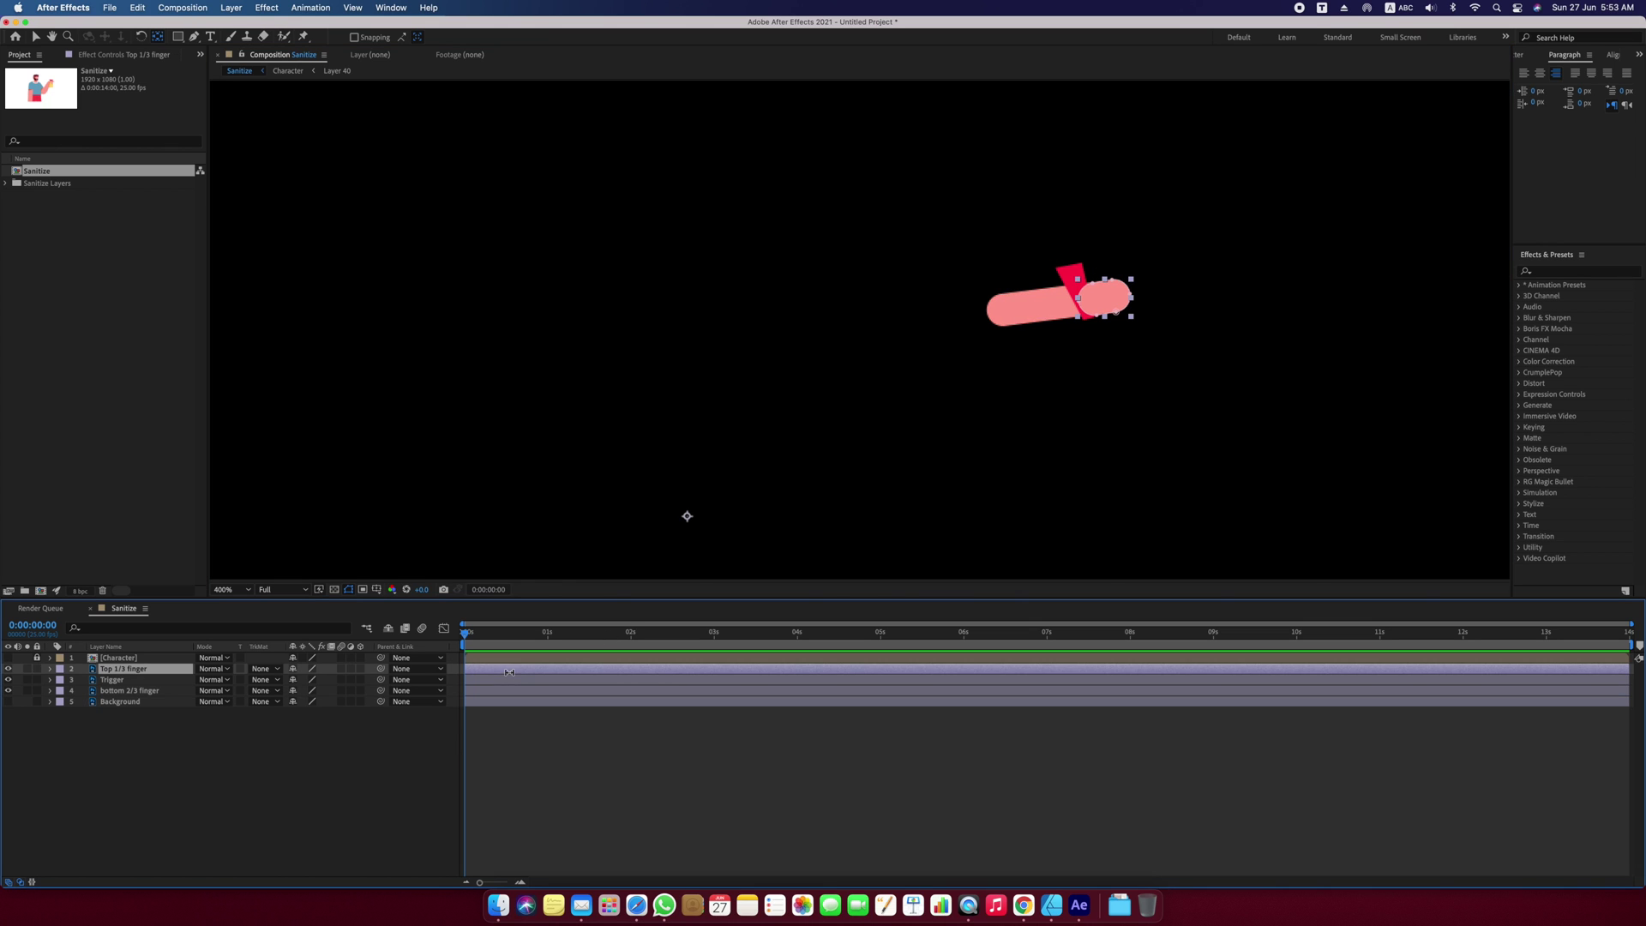
pyautogui.moveTo(688, 517); pyautogui.dragTo(1105, 324)
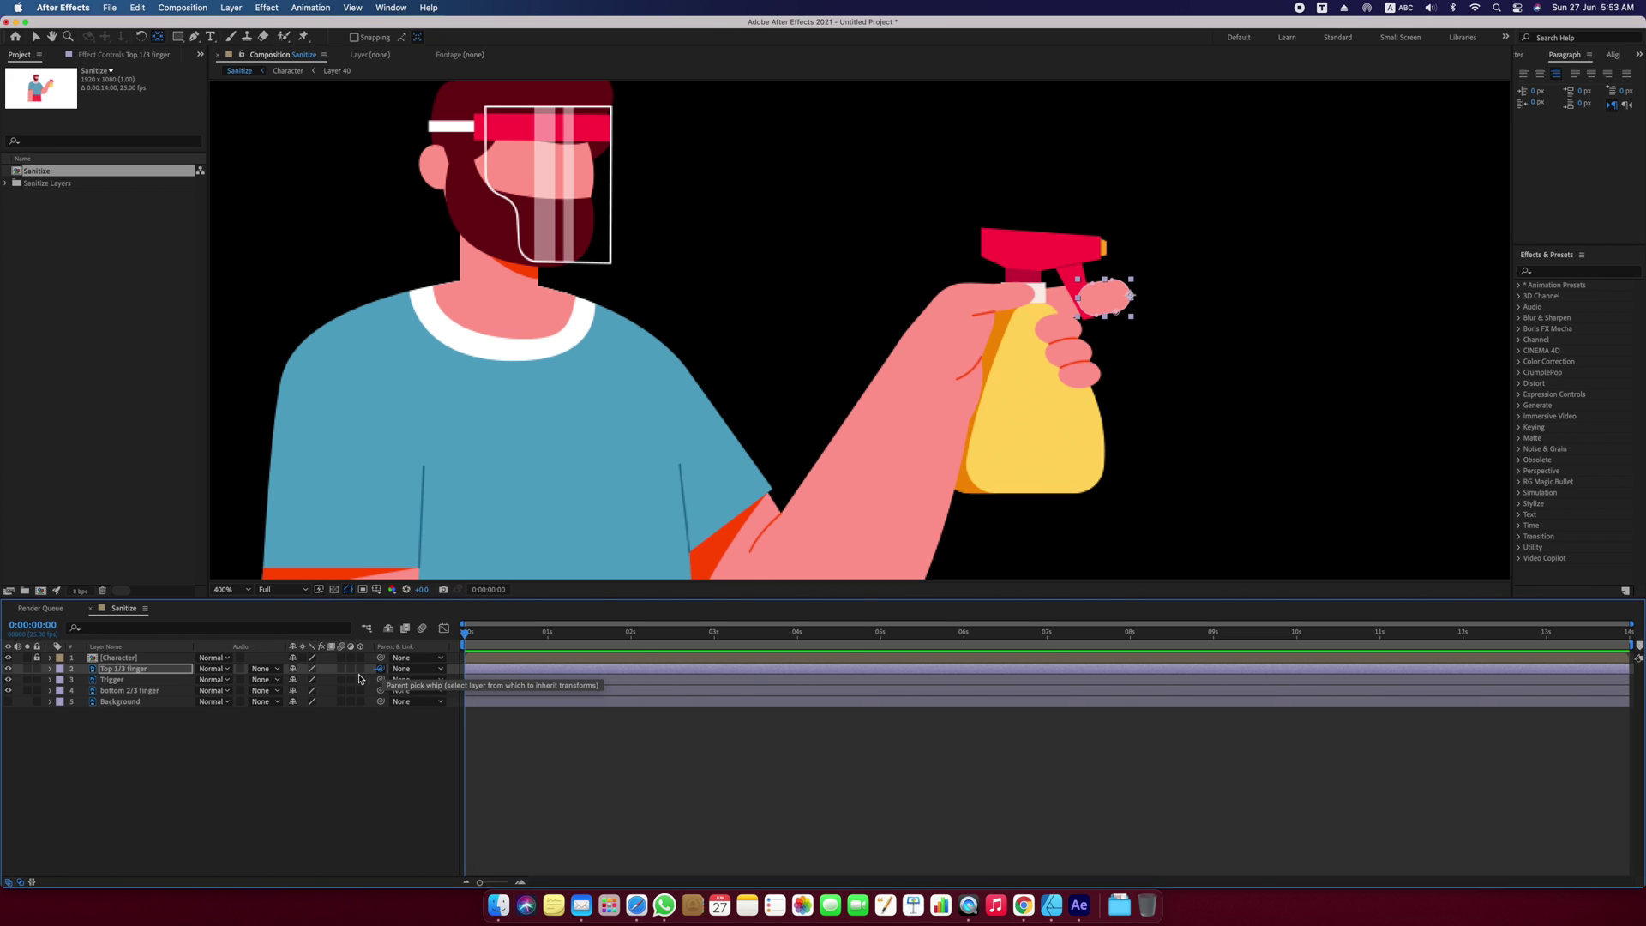
pyautogui.moveTo(380, 669); pyautogui.dragTo(137, 692)
# Keyframe bottom 2/3 finger's Scale at 100% on frame 0, 90% on frame 7, 100% on frame 14.
pyautogui.click(145, 691)
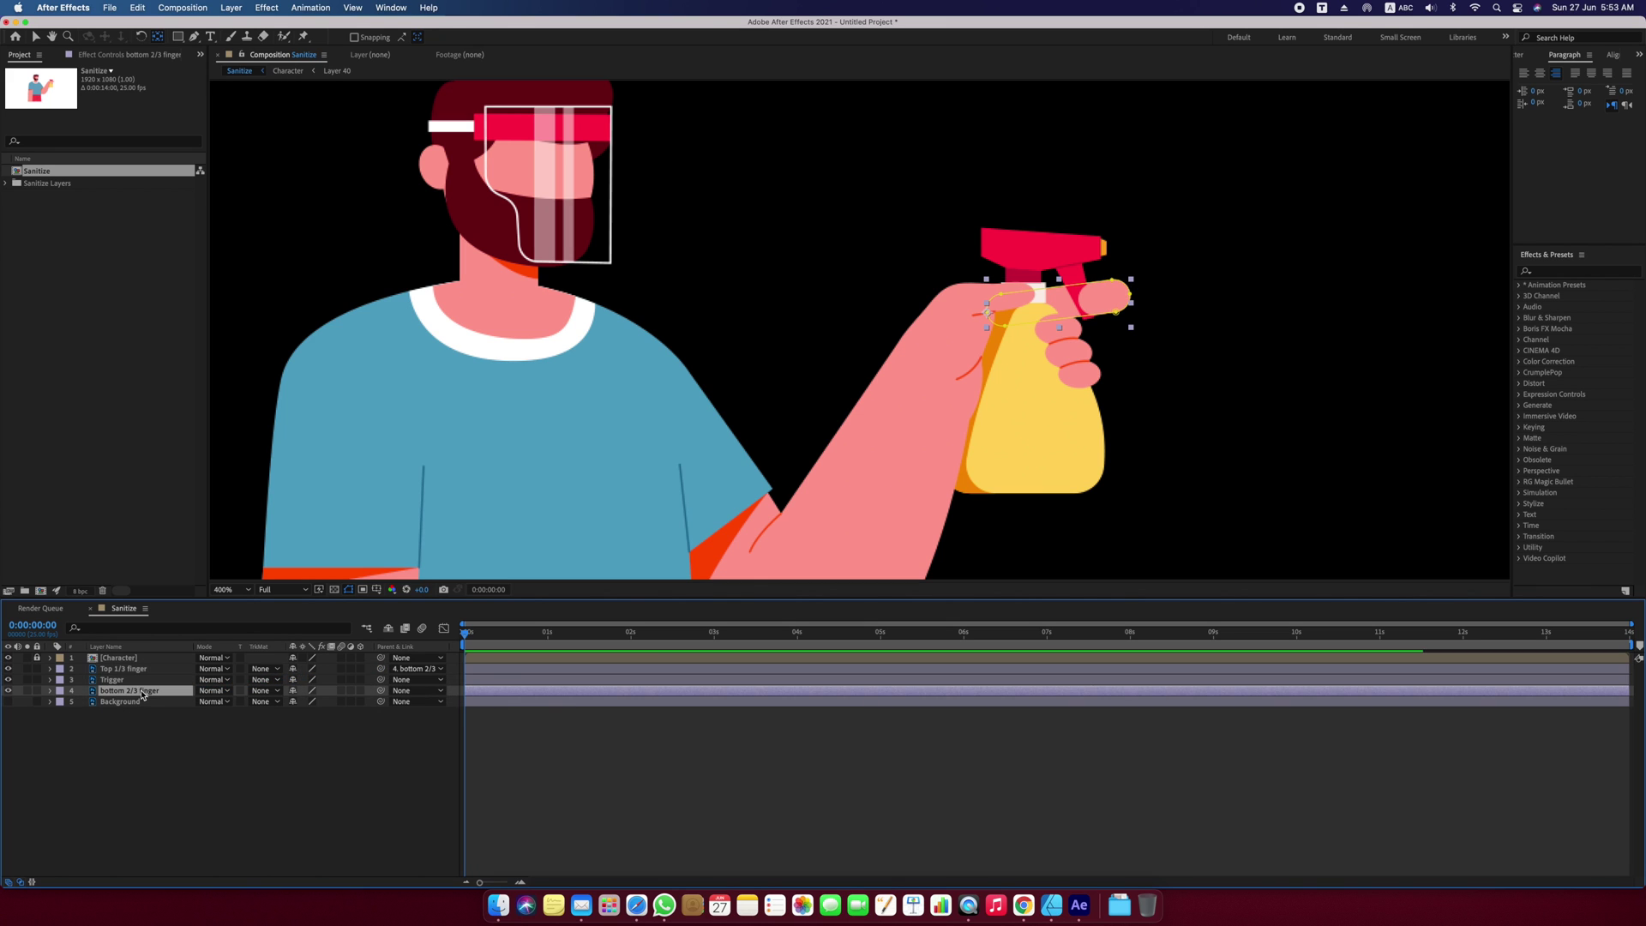
pyautogui.press('s')
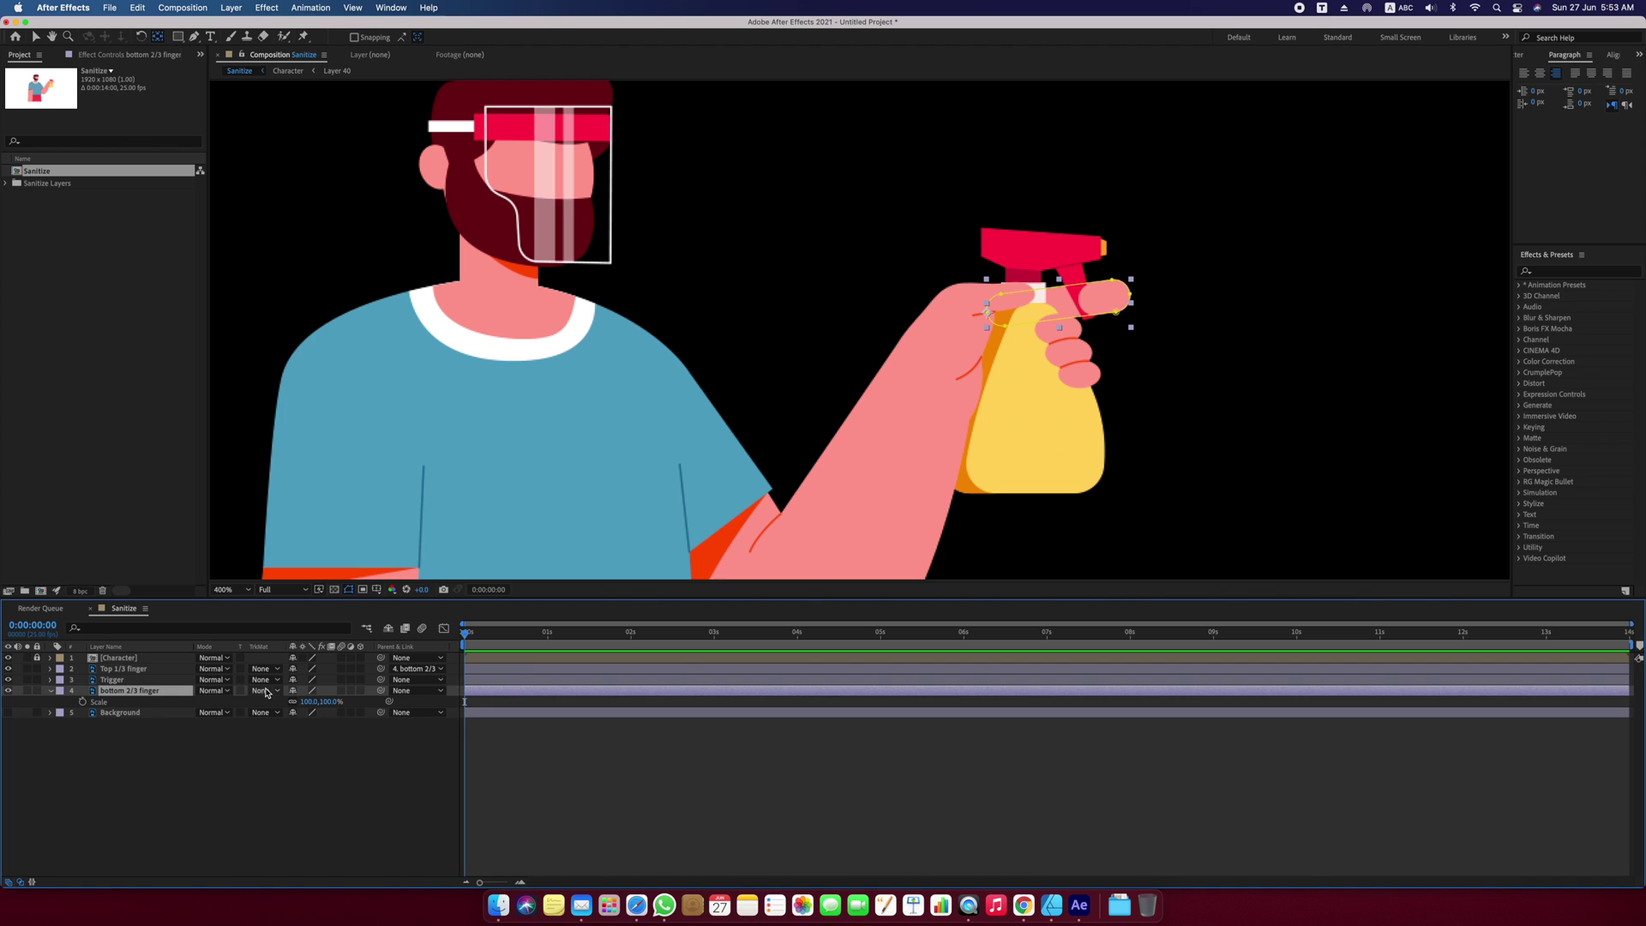
pyautogui.click(83, 702)
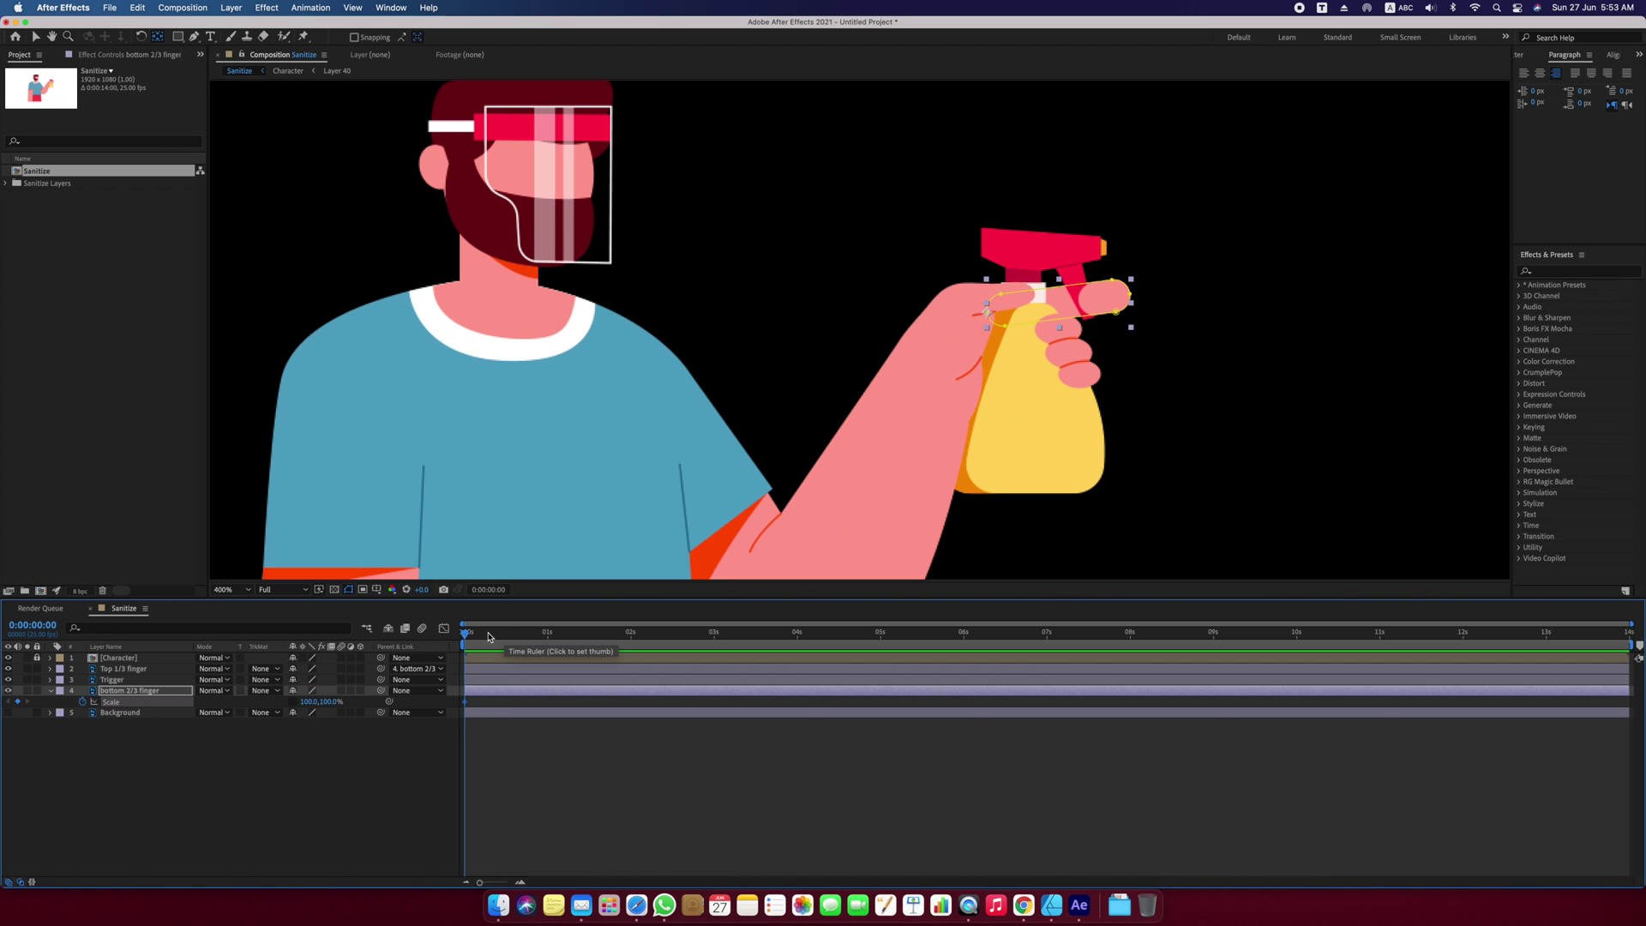
pyautogui.click(488, 634)
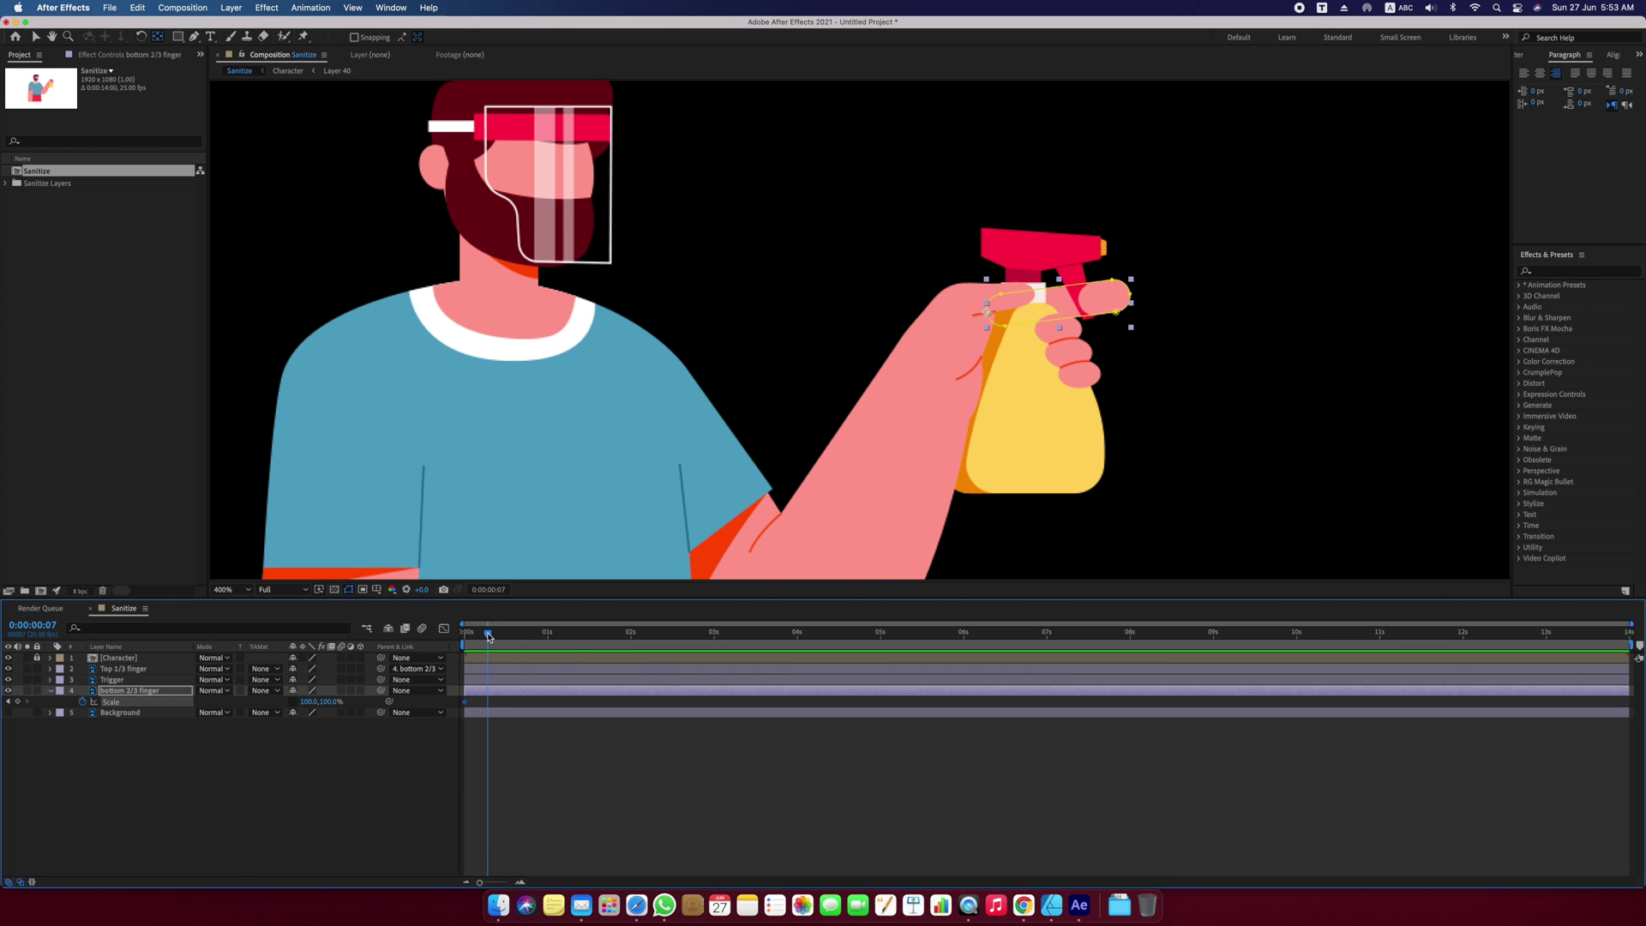
pyautogui.click(21, 703)
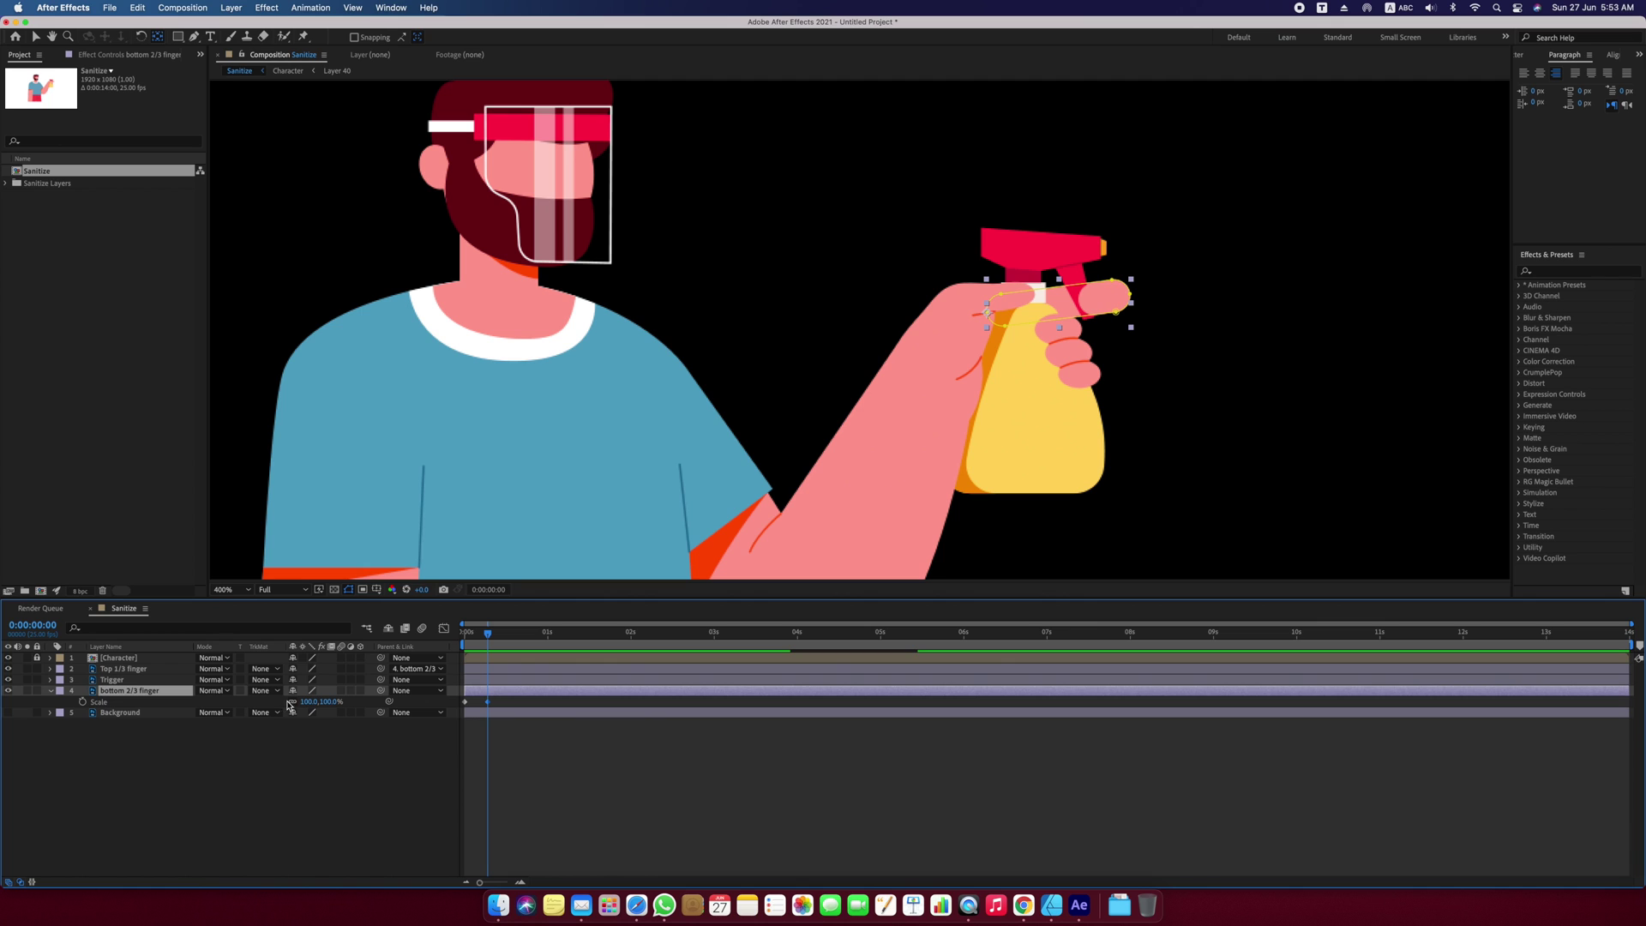
pyautogui.moveTo(292, 703); pyautogui.dragTo(308, 703)
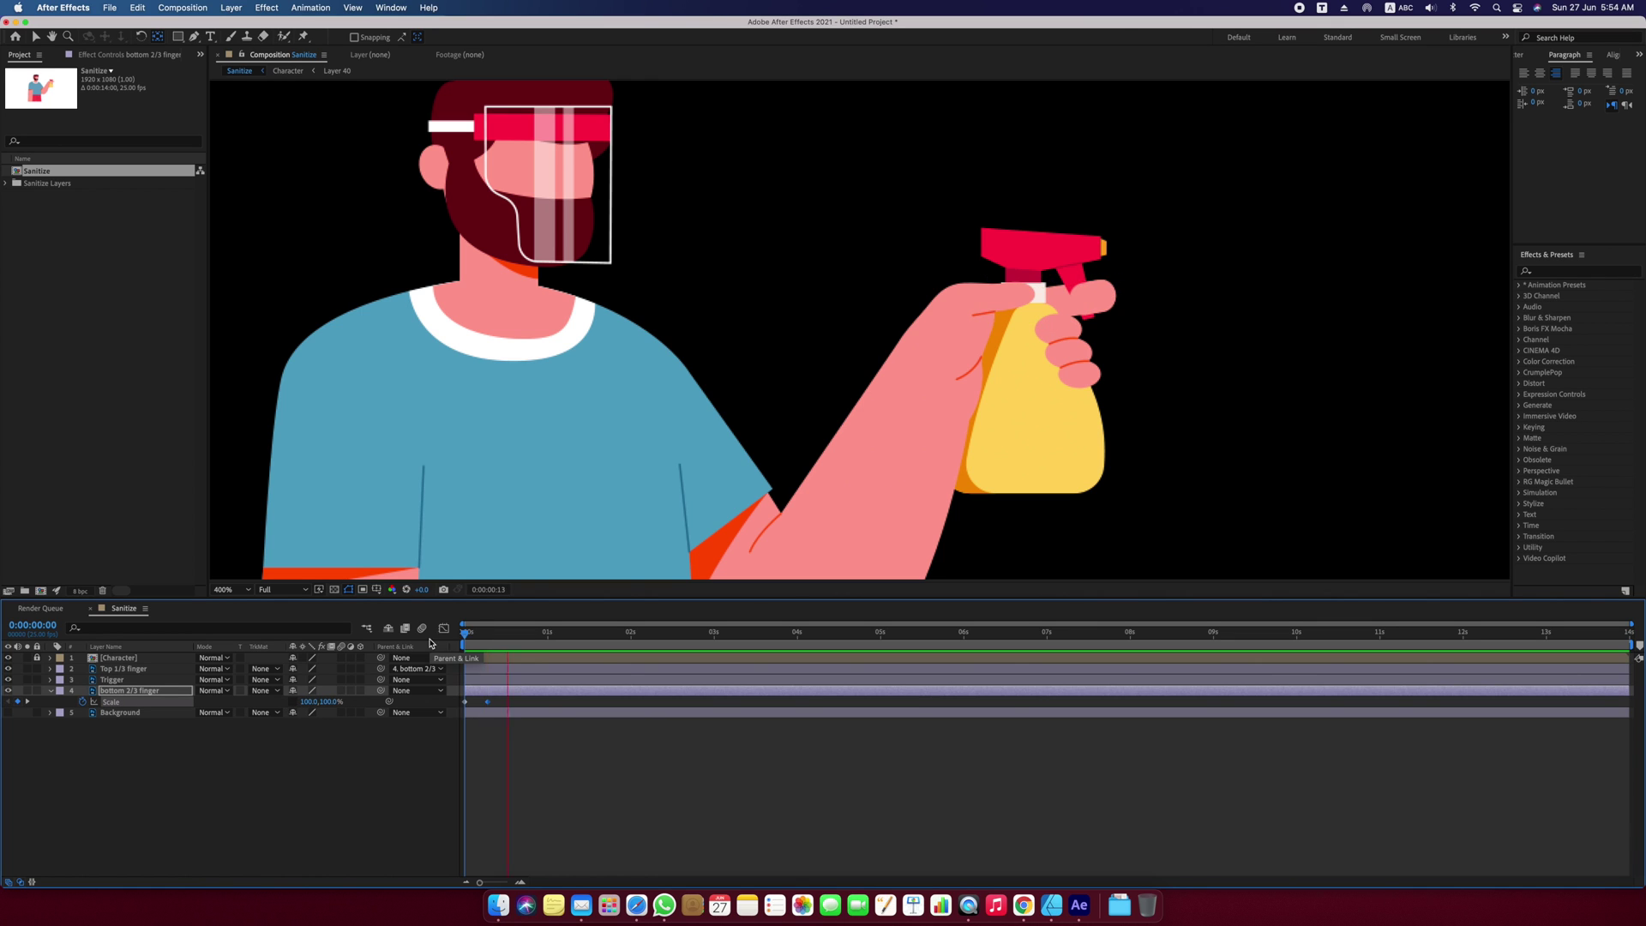
pyautogui.moveTo(488, 639); pyautogui.dragTo(512, 642)
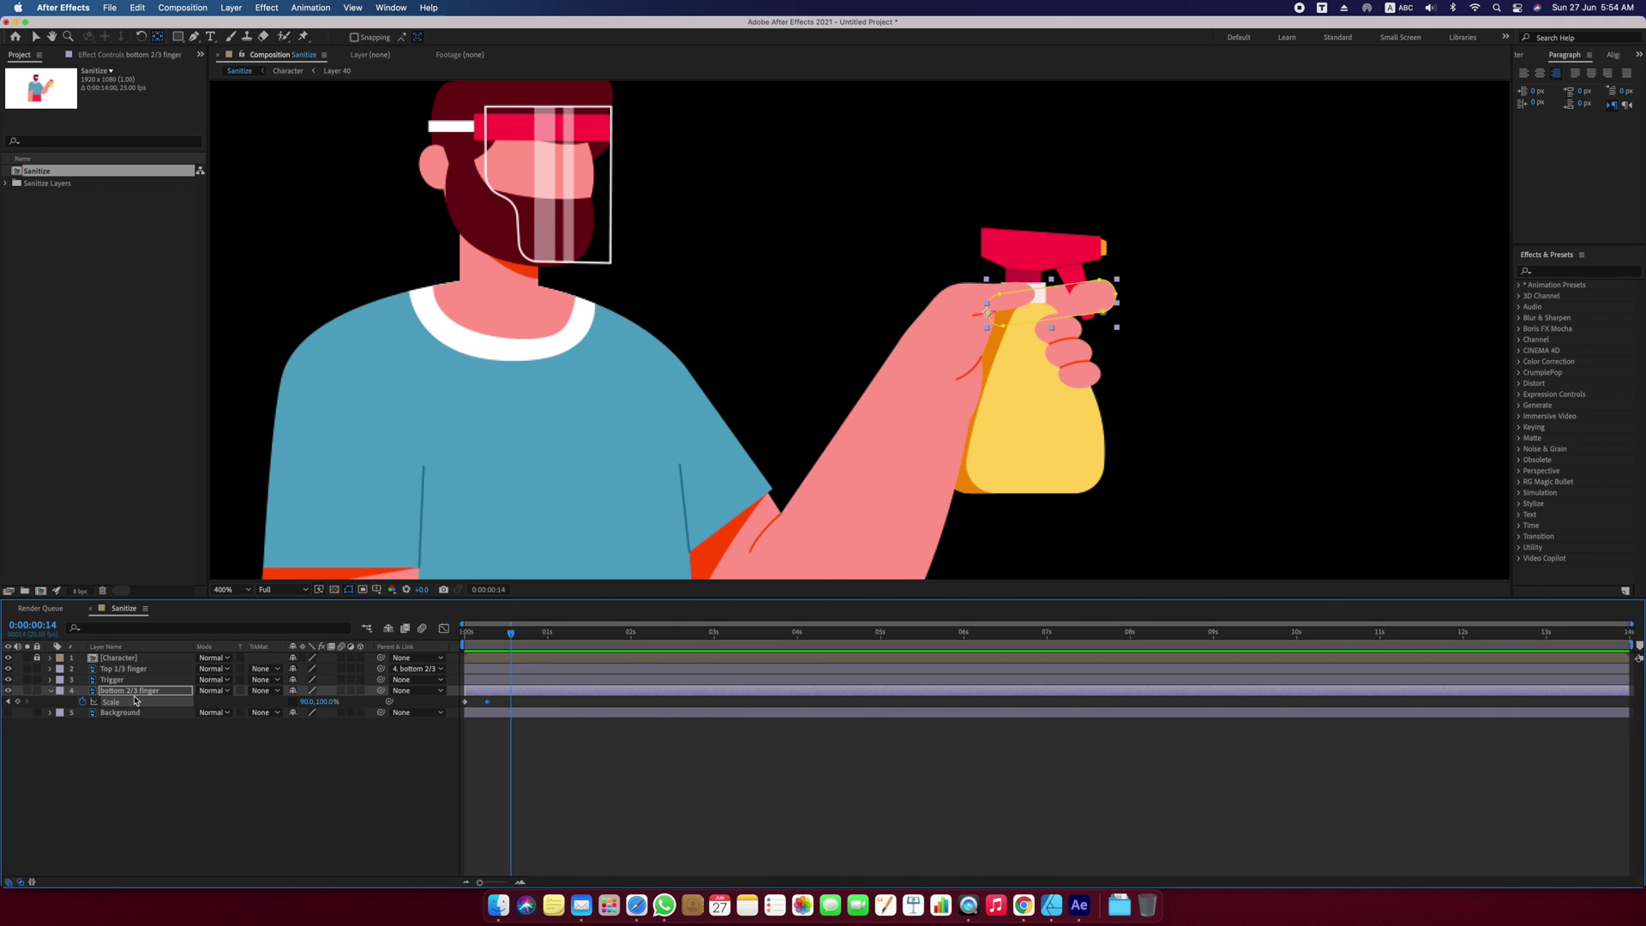
pyautogui.click(308, 702)
pyautogui.write('100')
pyautogui.press('Return')
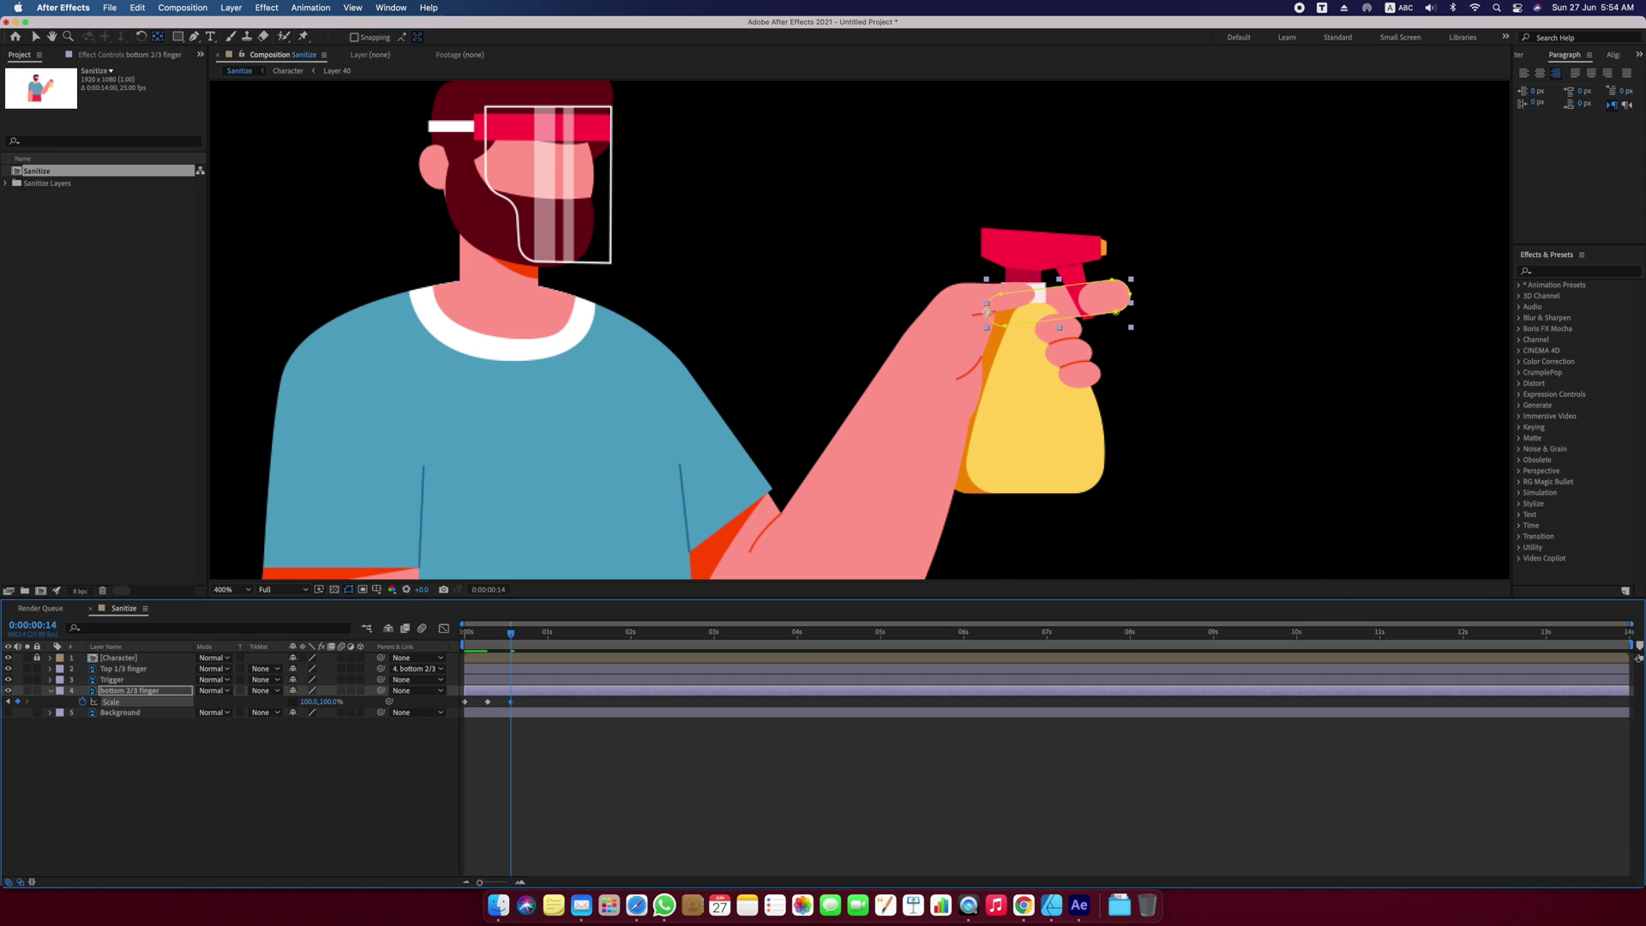
pyautogui.moveTo(512, 635)
pyautogui.mouseDown()
pyautogui.moveTo(448, 641)
pyautogui.moveTo(530, 635)
pyautogui.moveTo(465, 638)
pyautogui.moveTo(495, 640)
pyautogui.mouseUp()
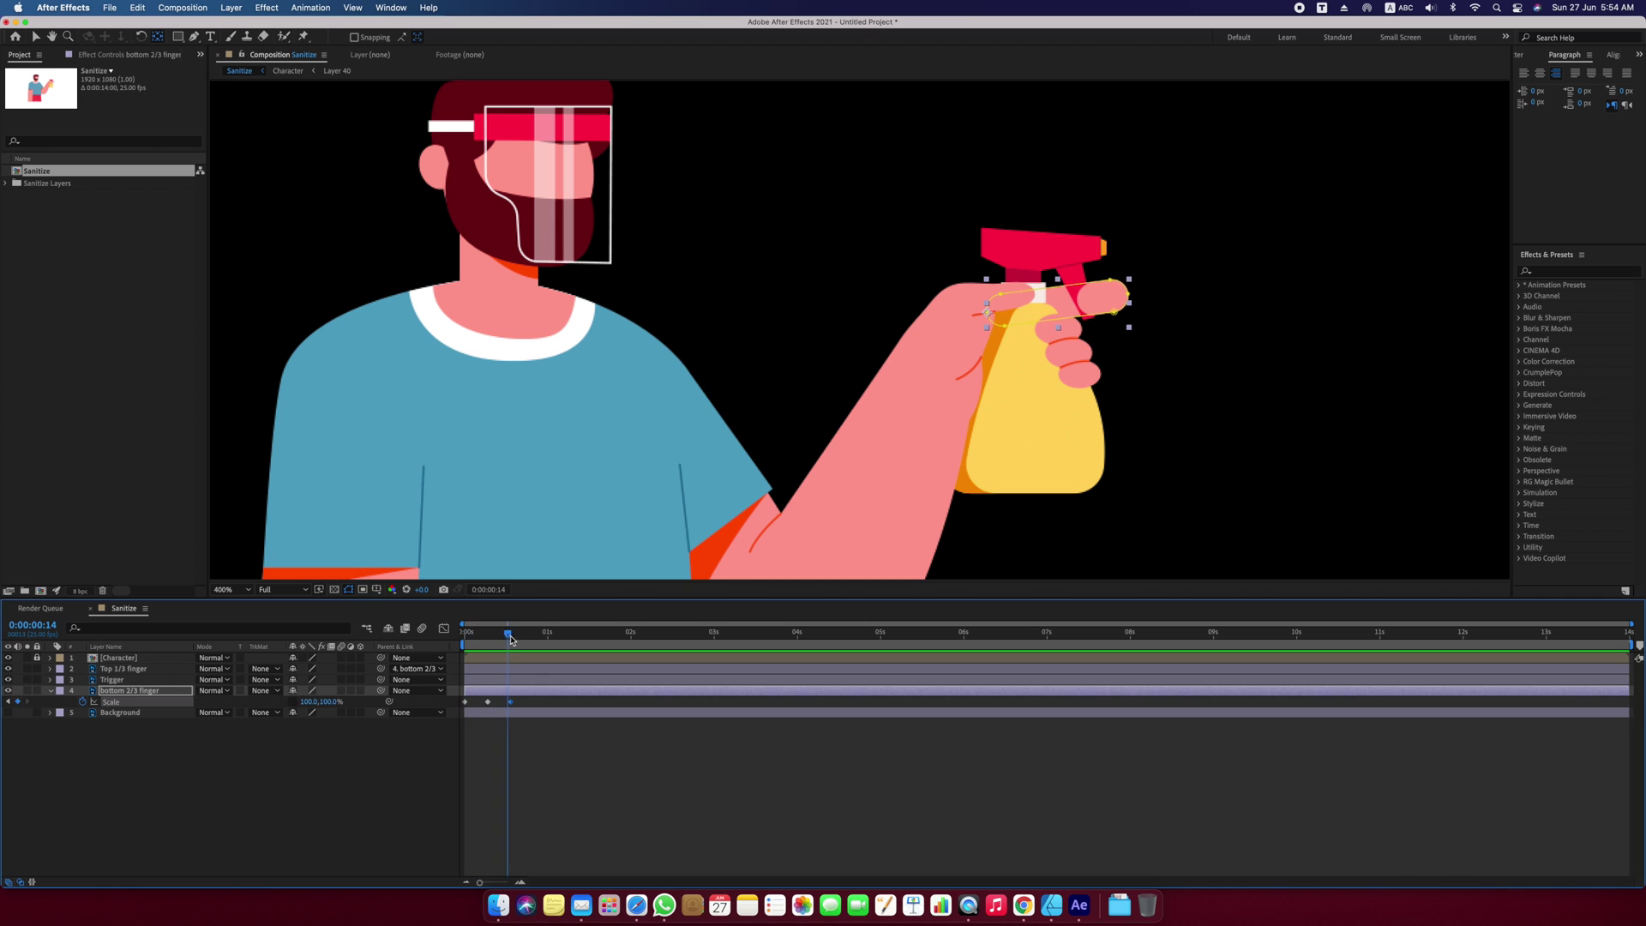
# Keyframe the Trigger's Rotation at 0° on frame 0 and about 16° inward at frame 7.
pyautogui.click(1079, 296)
pyautogui.press('Home')
pyautogui.press('r')
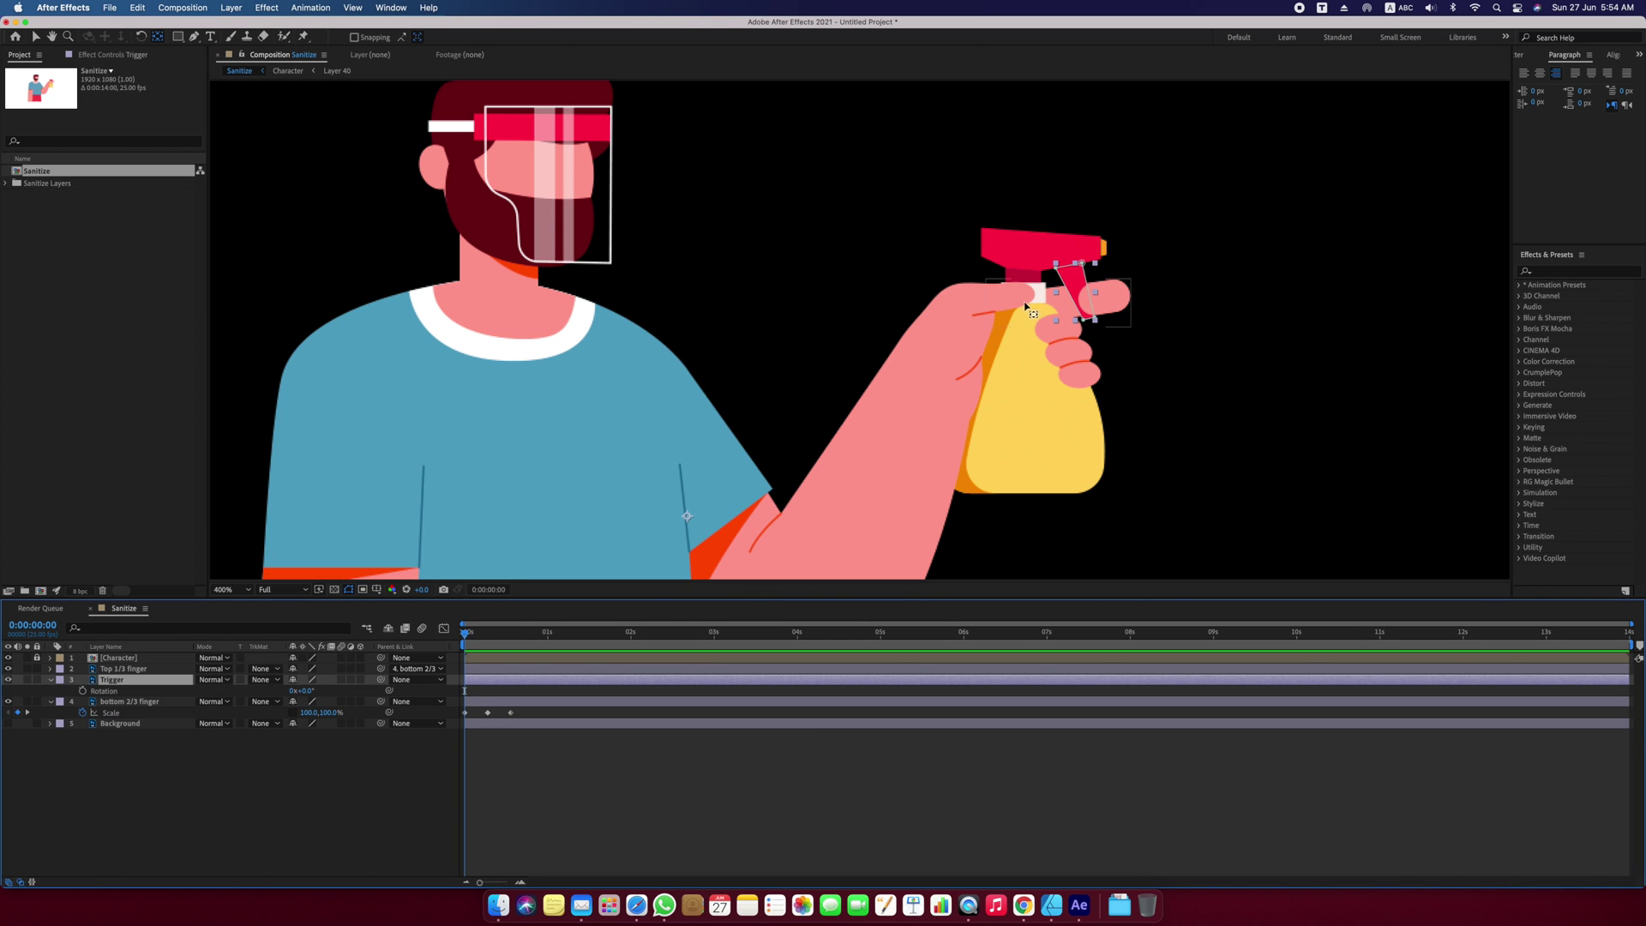
pyautogui.click(704, 510)
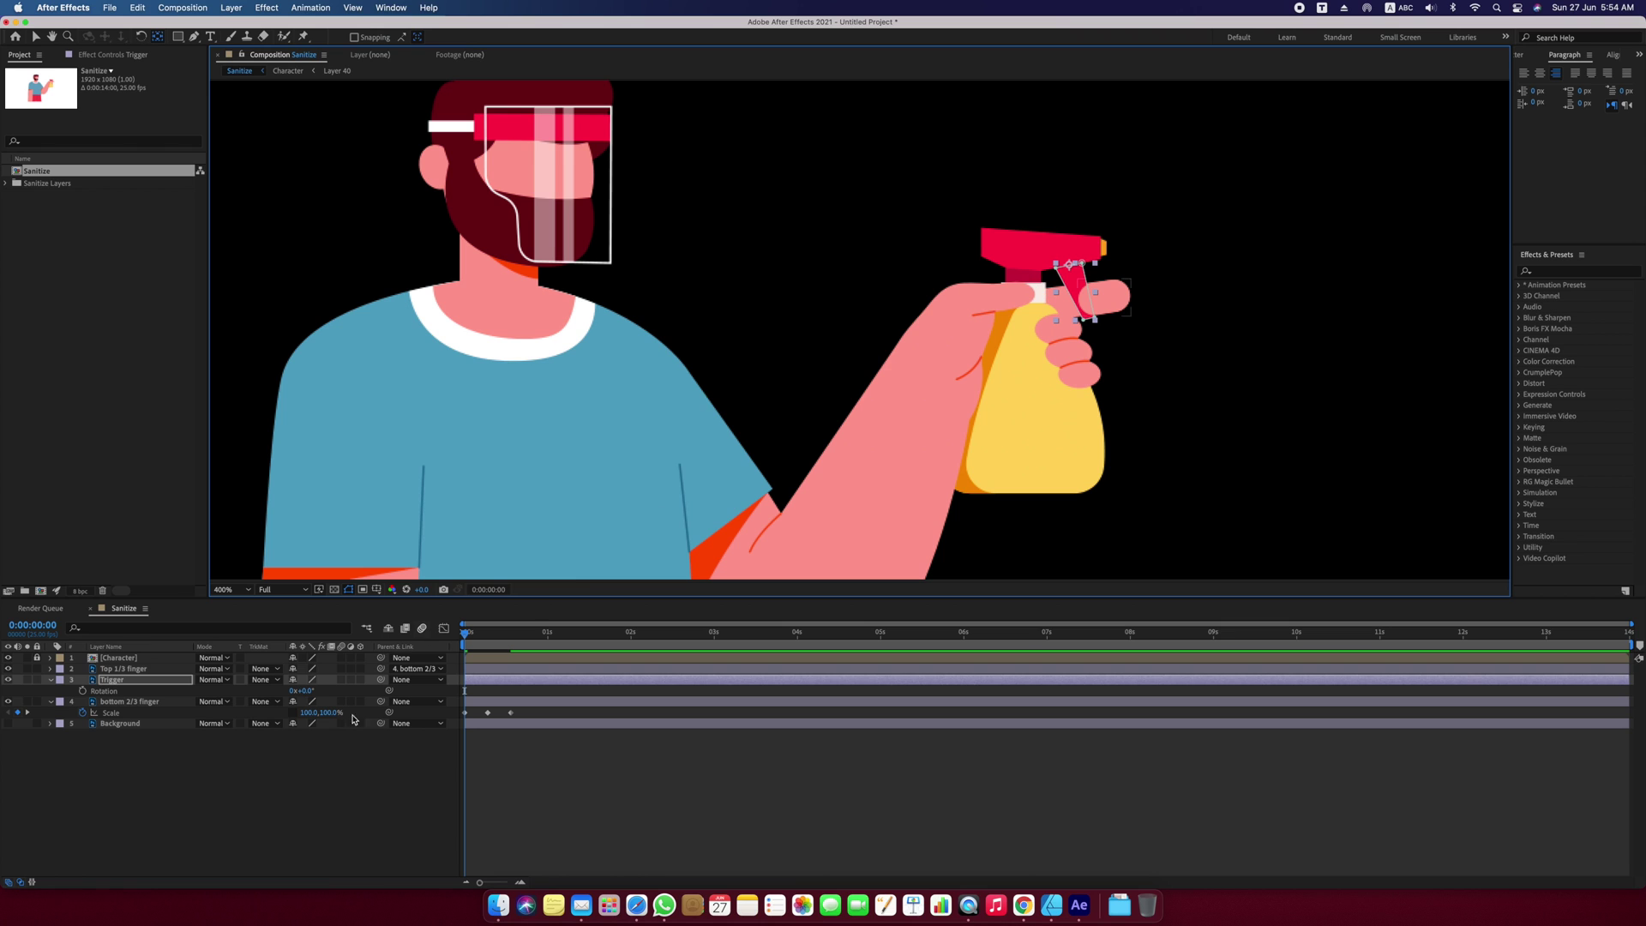
pyautogui.click(84, 690)
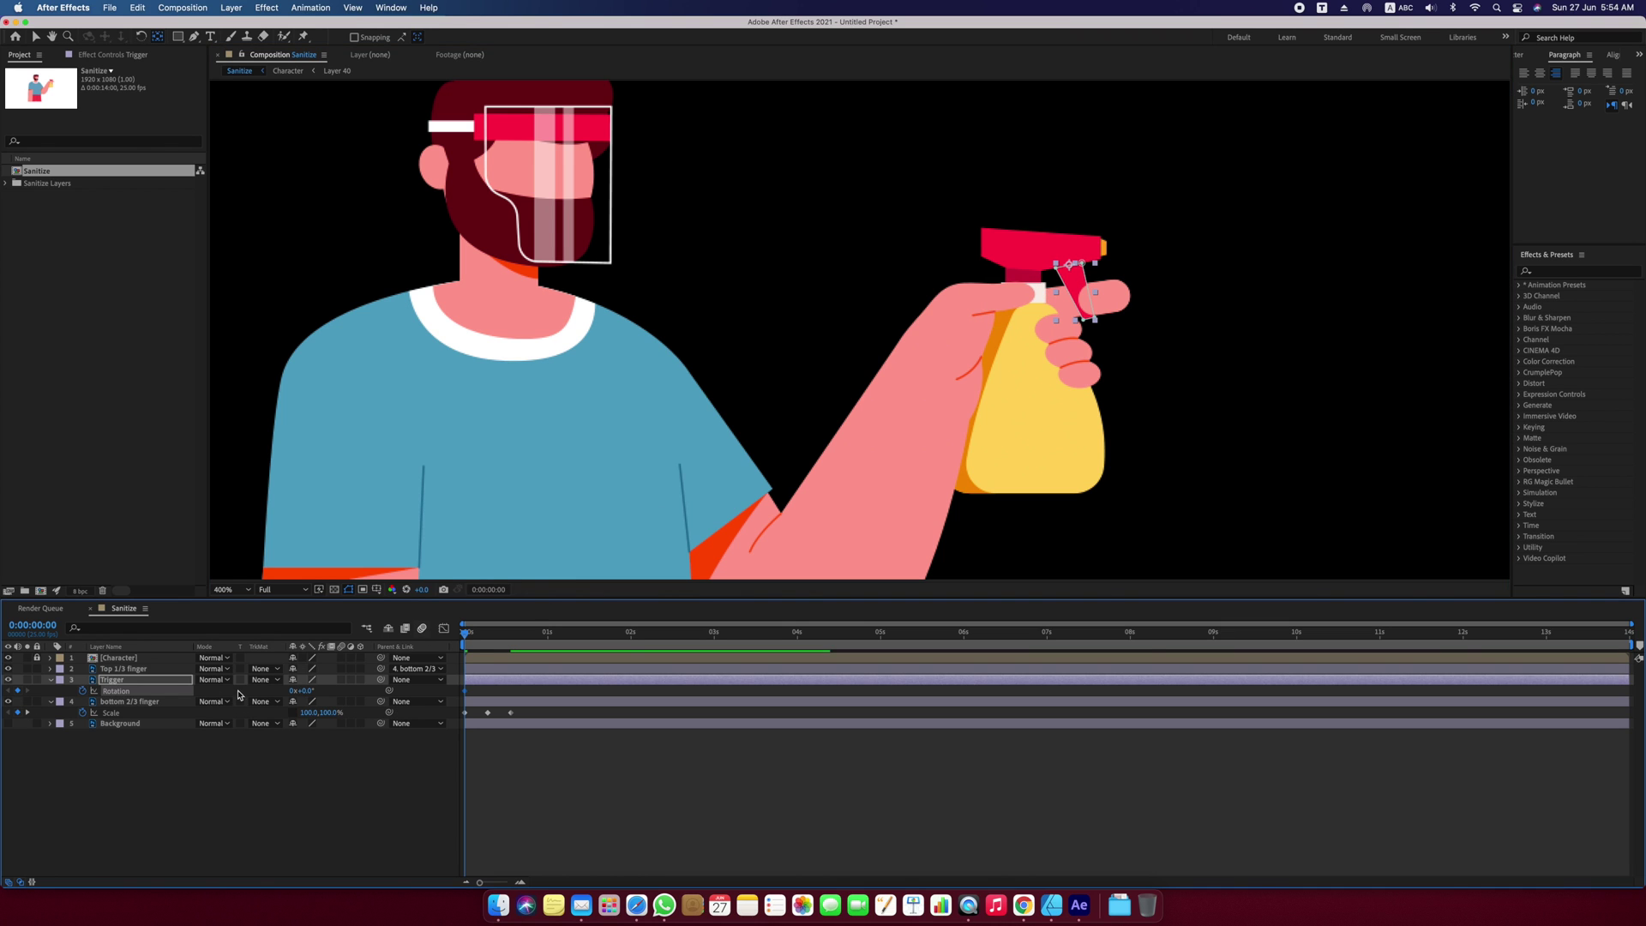
pyautogui.moveTo(482, 635); pyautogui.dragTo(490, 634)
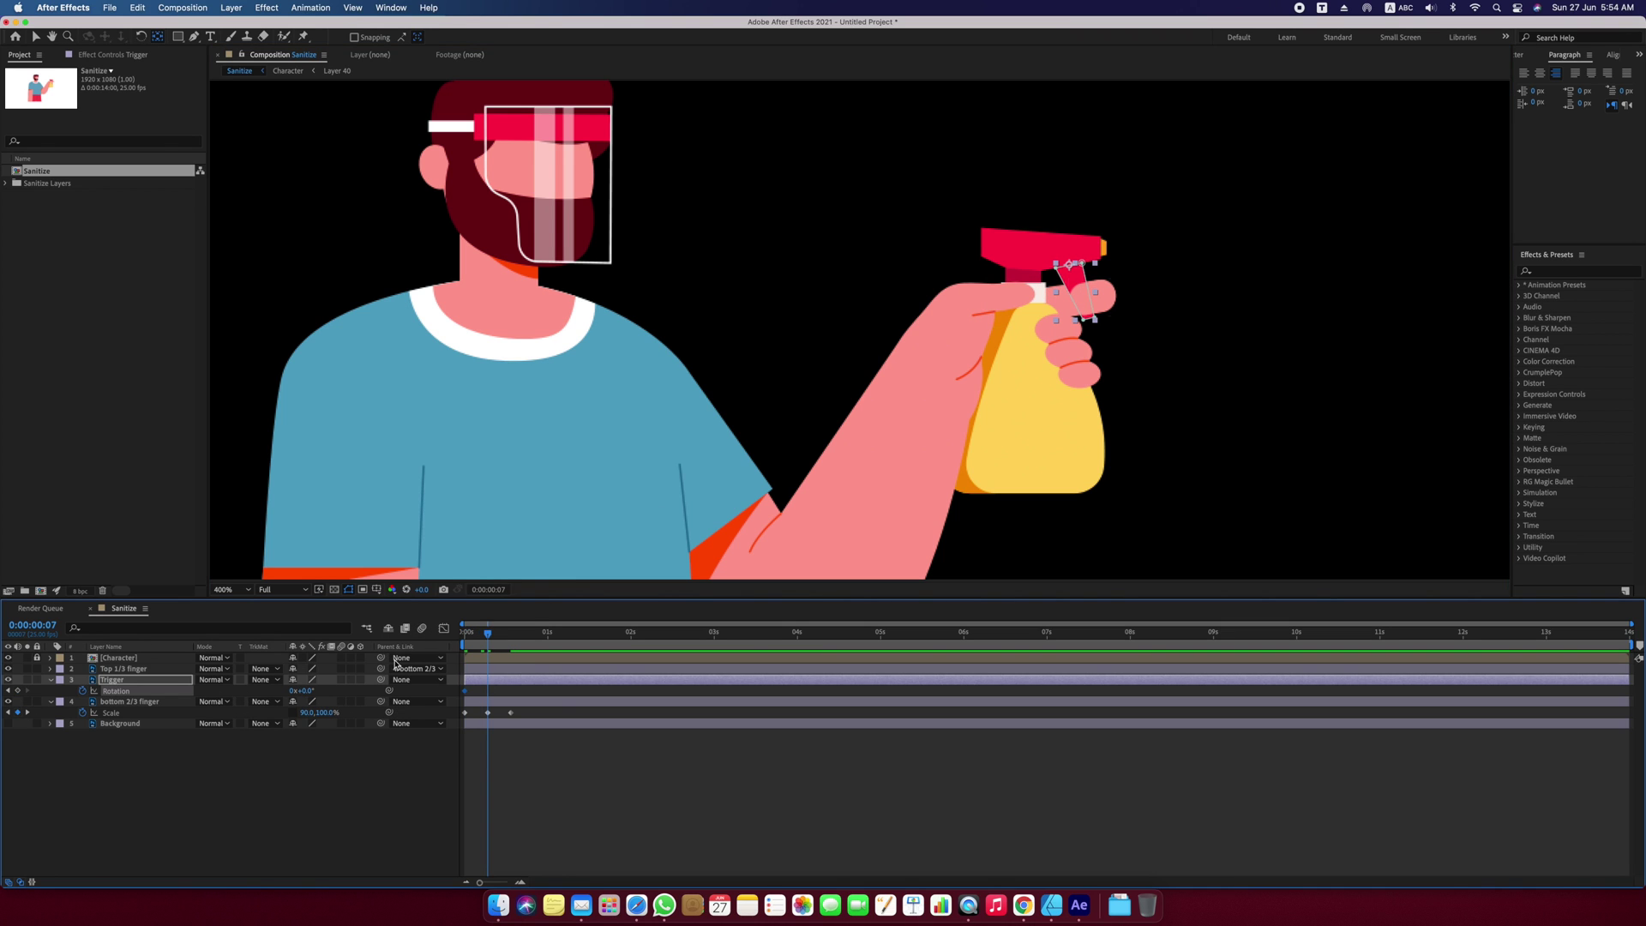
pyautogui.moveTo(309, 693); pyautogui.dragTo(320, 690)
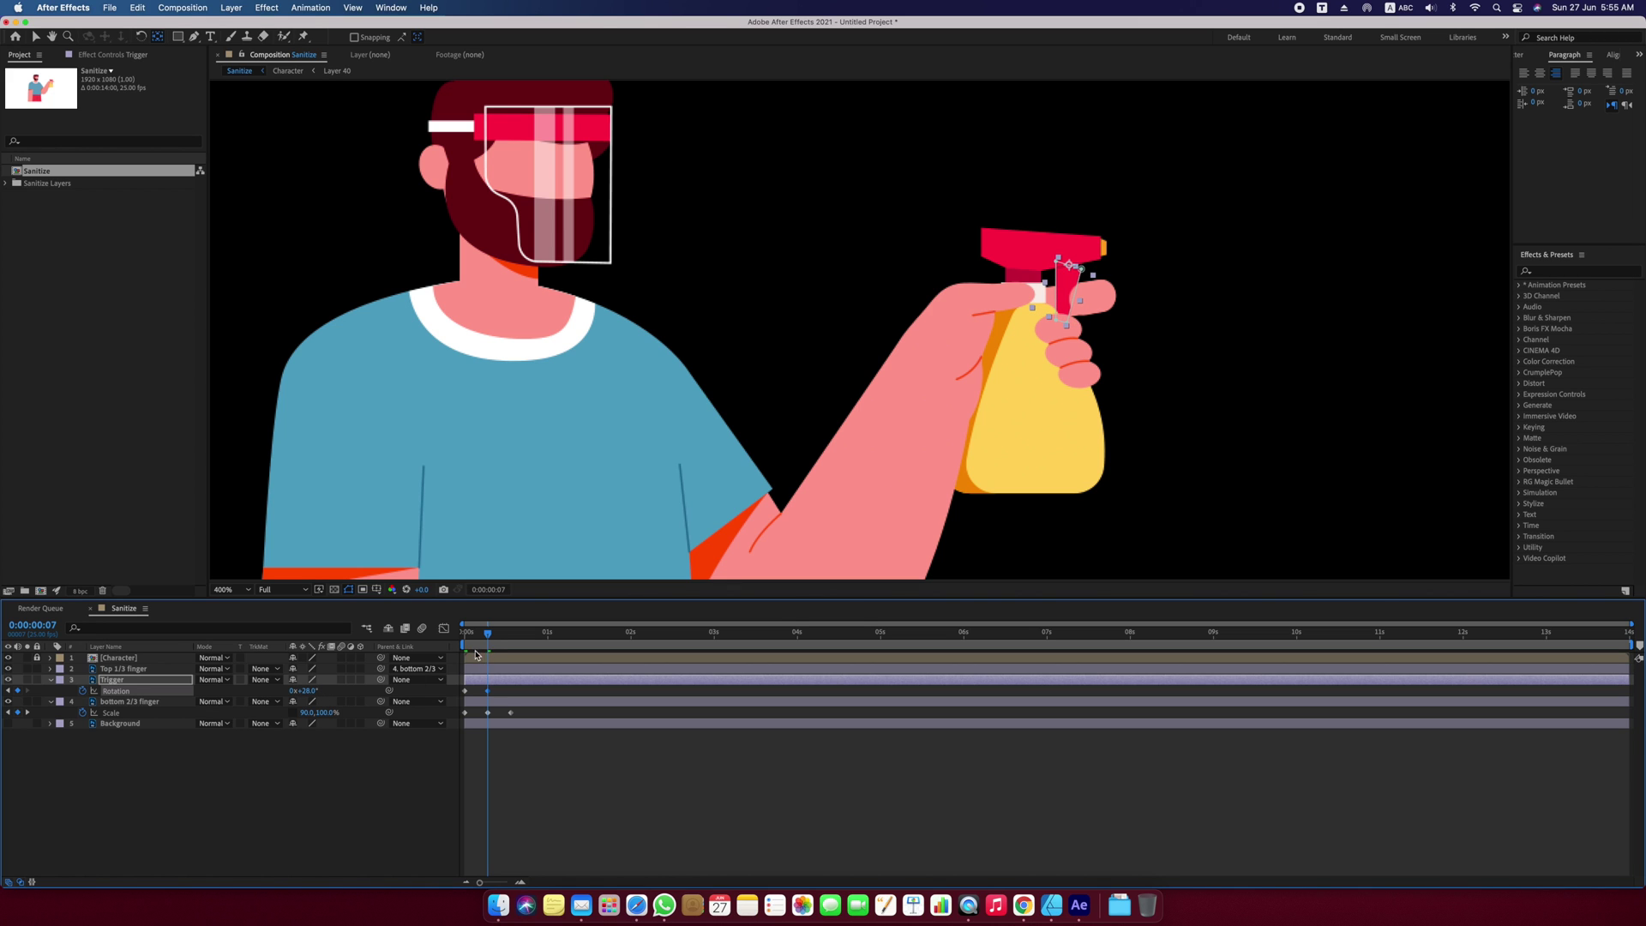
# Return the Trigger's Rotation to 0° at frame 14 and preview the press.
pyautogui.moveTo(491, 635); pyautogui.dragTo(511, 639)
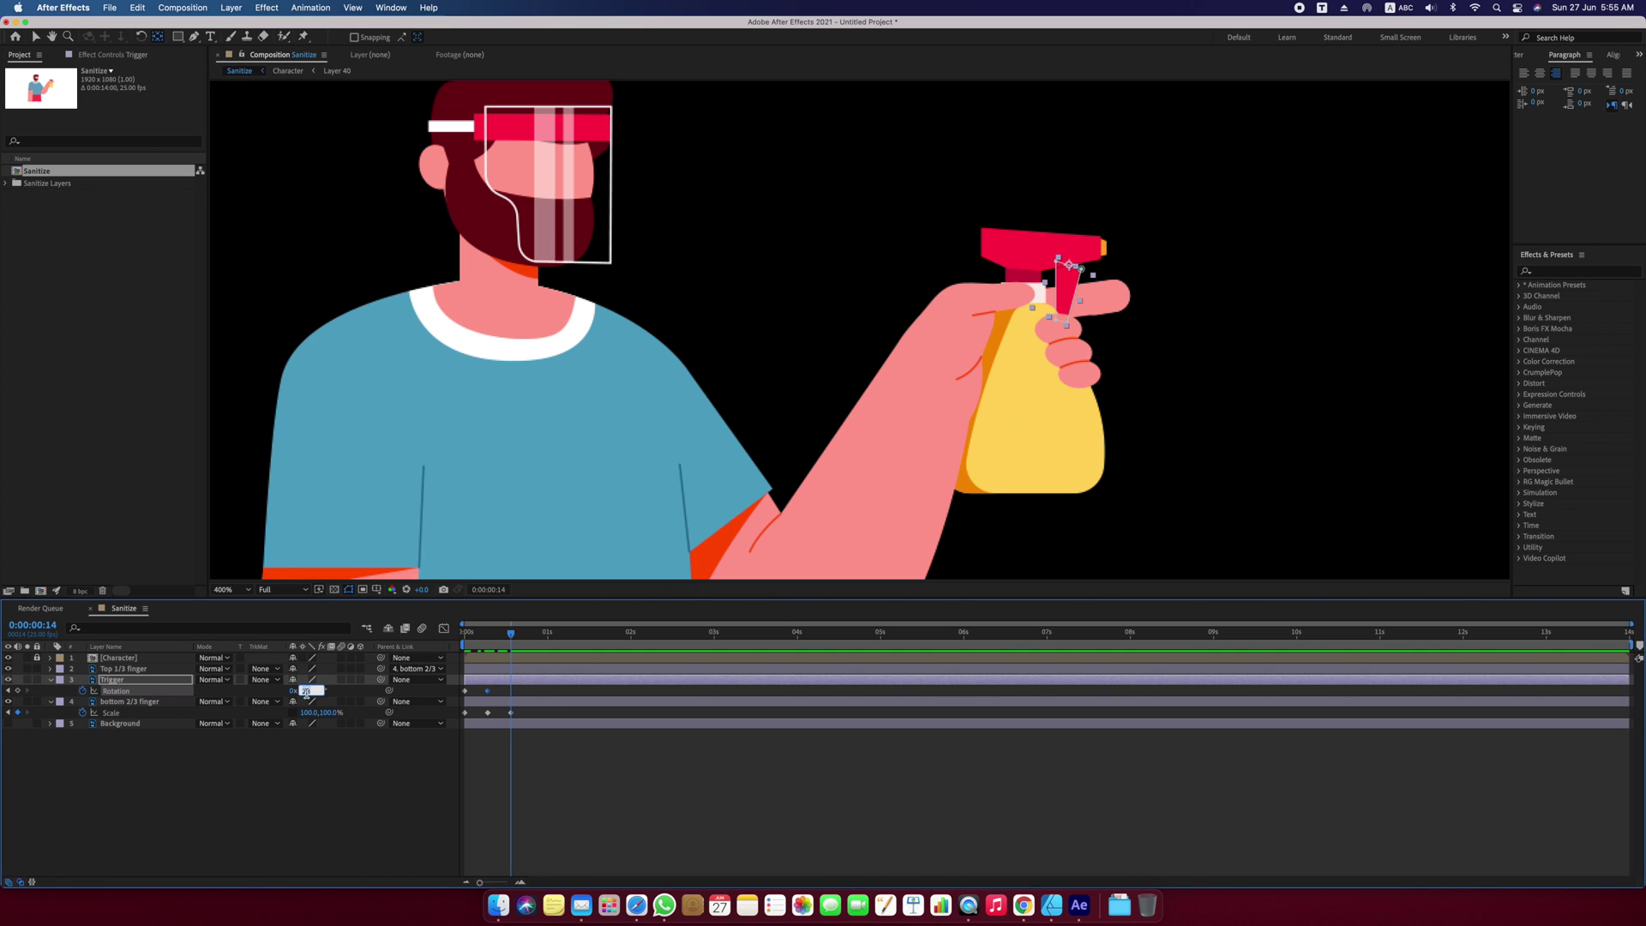
pyautogui.write('0')
pyautogui.press('Return')
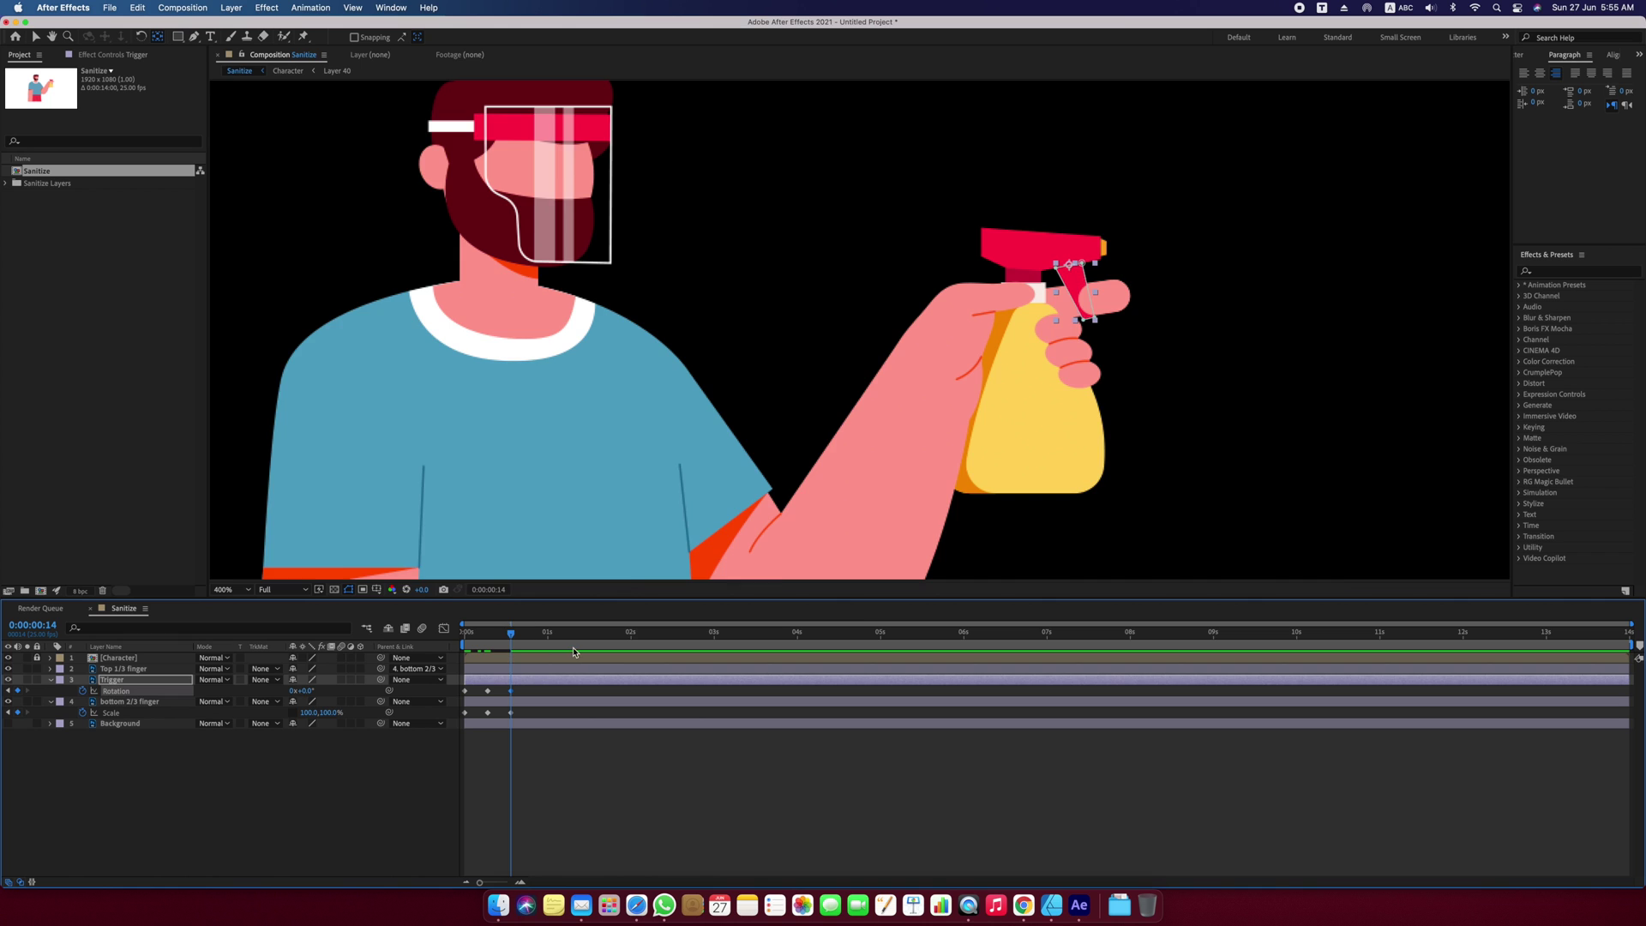
pyautogui.press('pagedown')
pyautogui.press('.')
pyautogui.moveTo(509, 638)
pyautogui.mouseDown()
pyautogui.moveTo(462, 641)
pyautogui.moveTo(493, 644)
pyautogui.mouseUp()
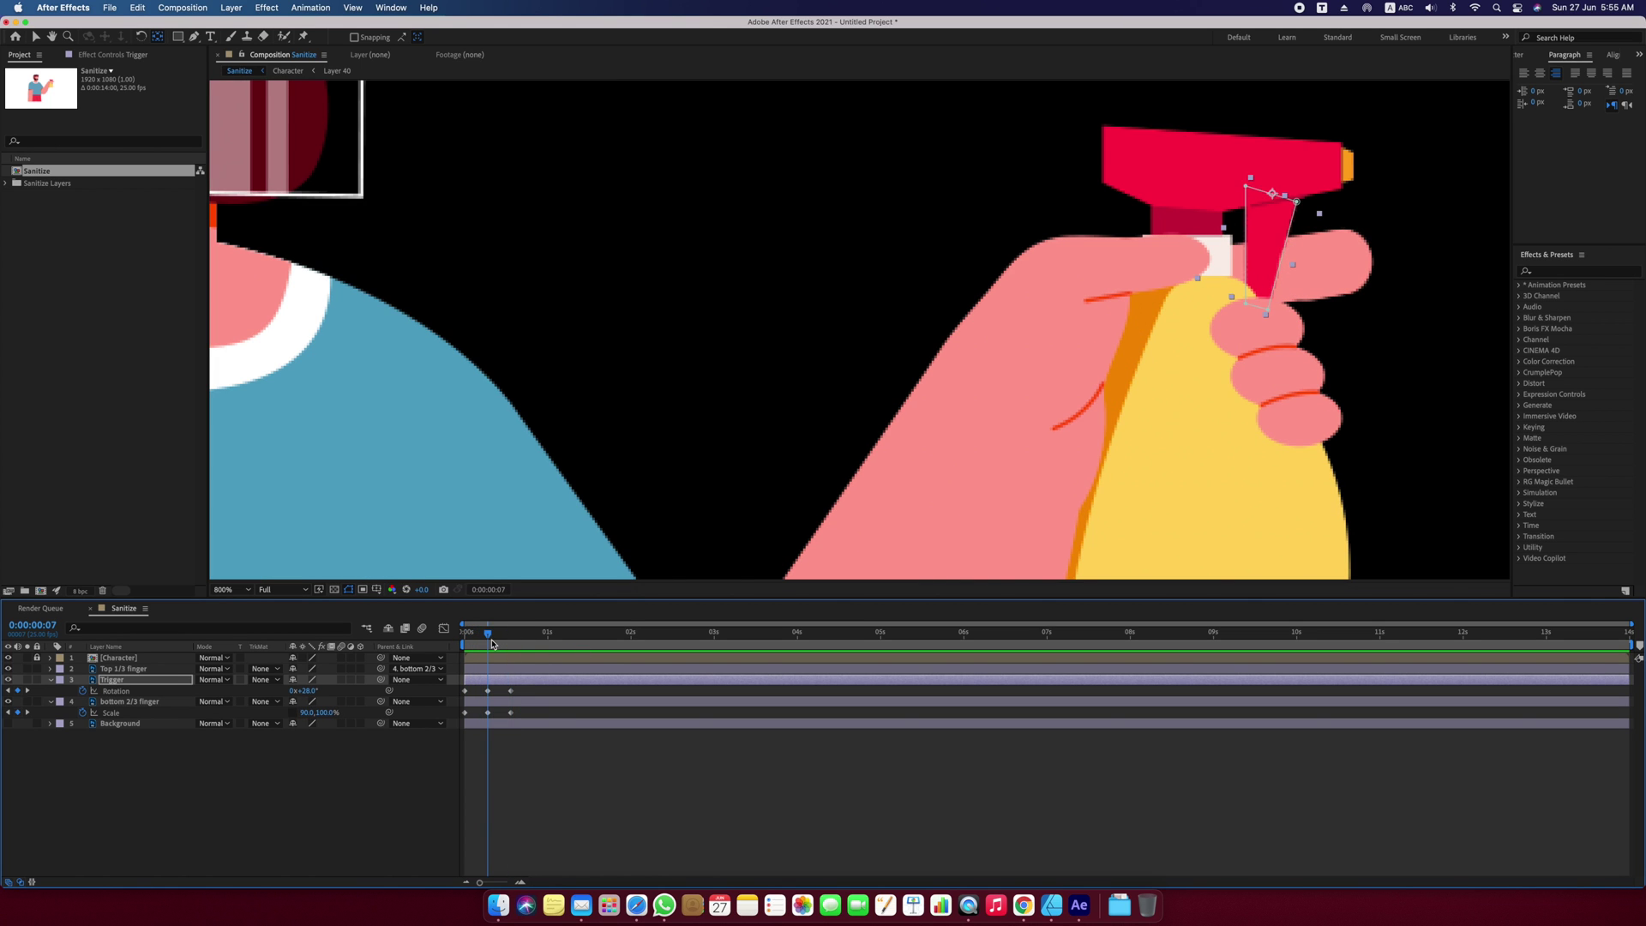
pyautogui.rightClick(323, 727)
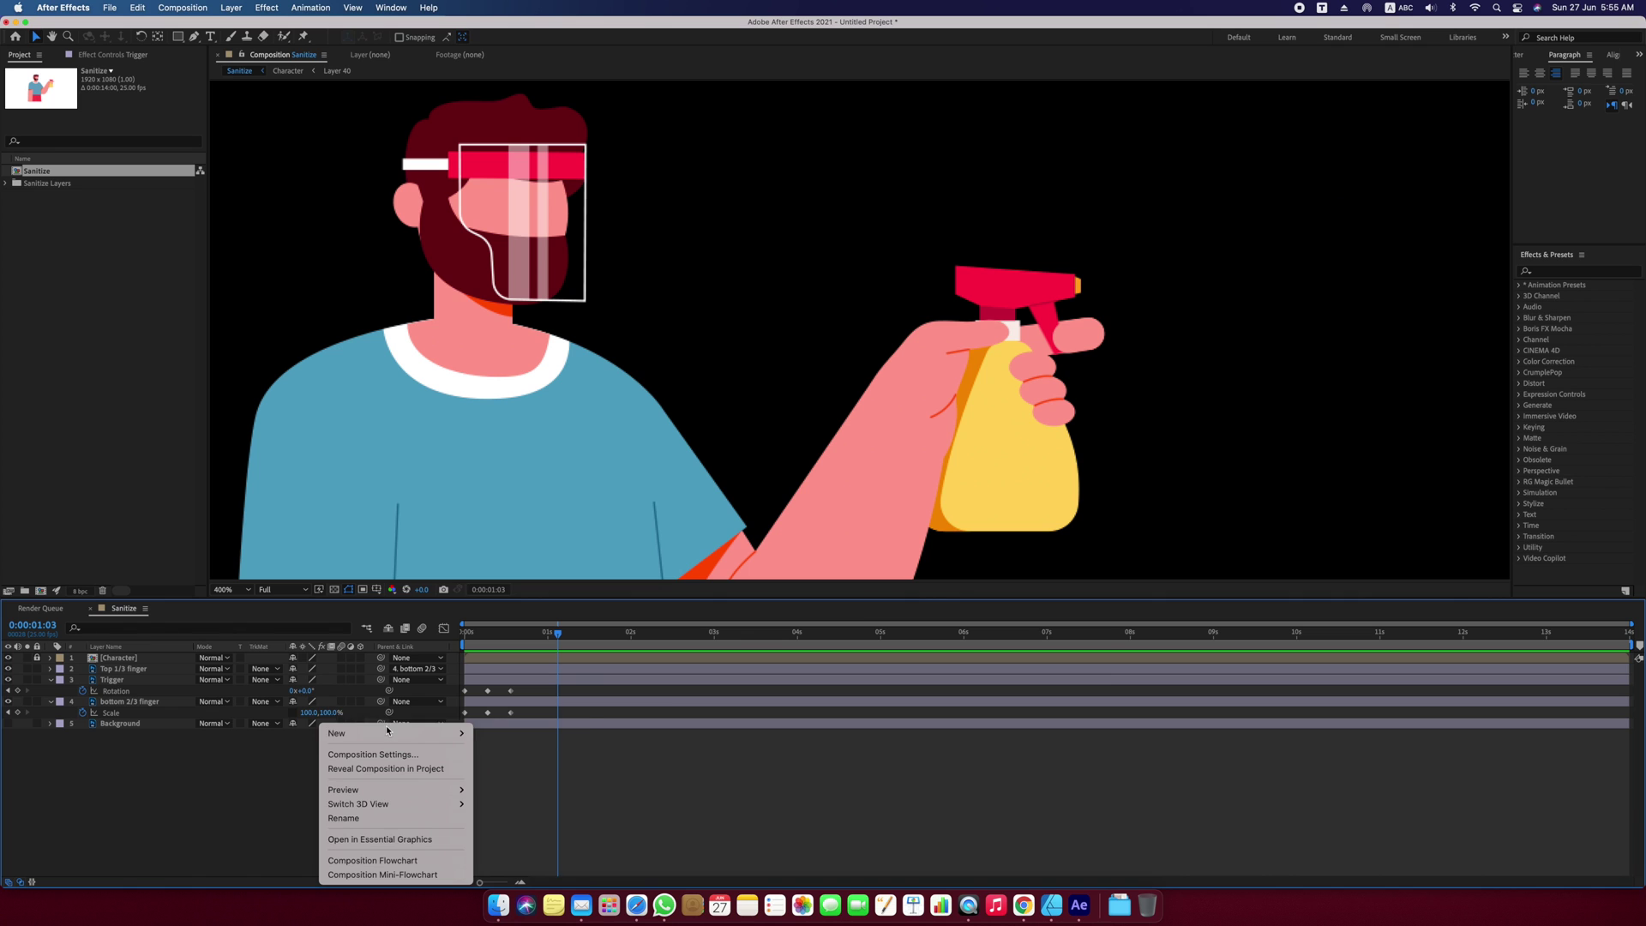
# Create a new shape layer with a pen line from the nozzle plus angled duplicates.
pyautogui.moveTo(343, 733)
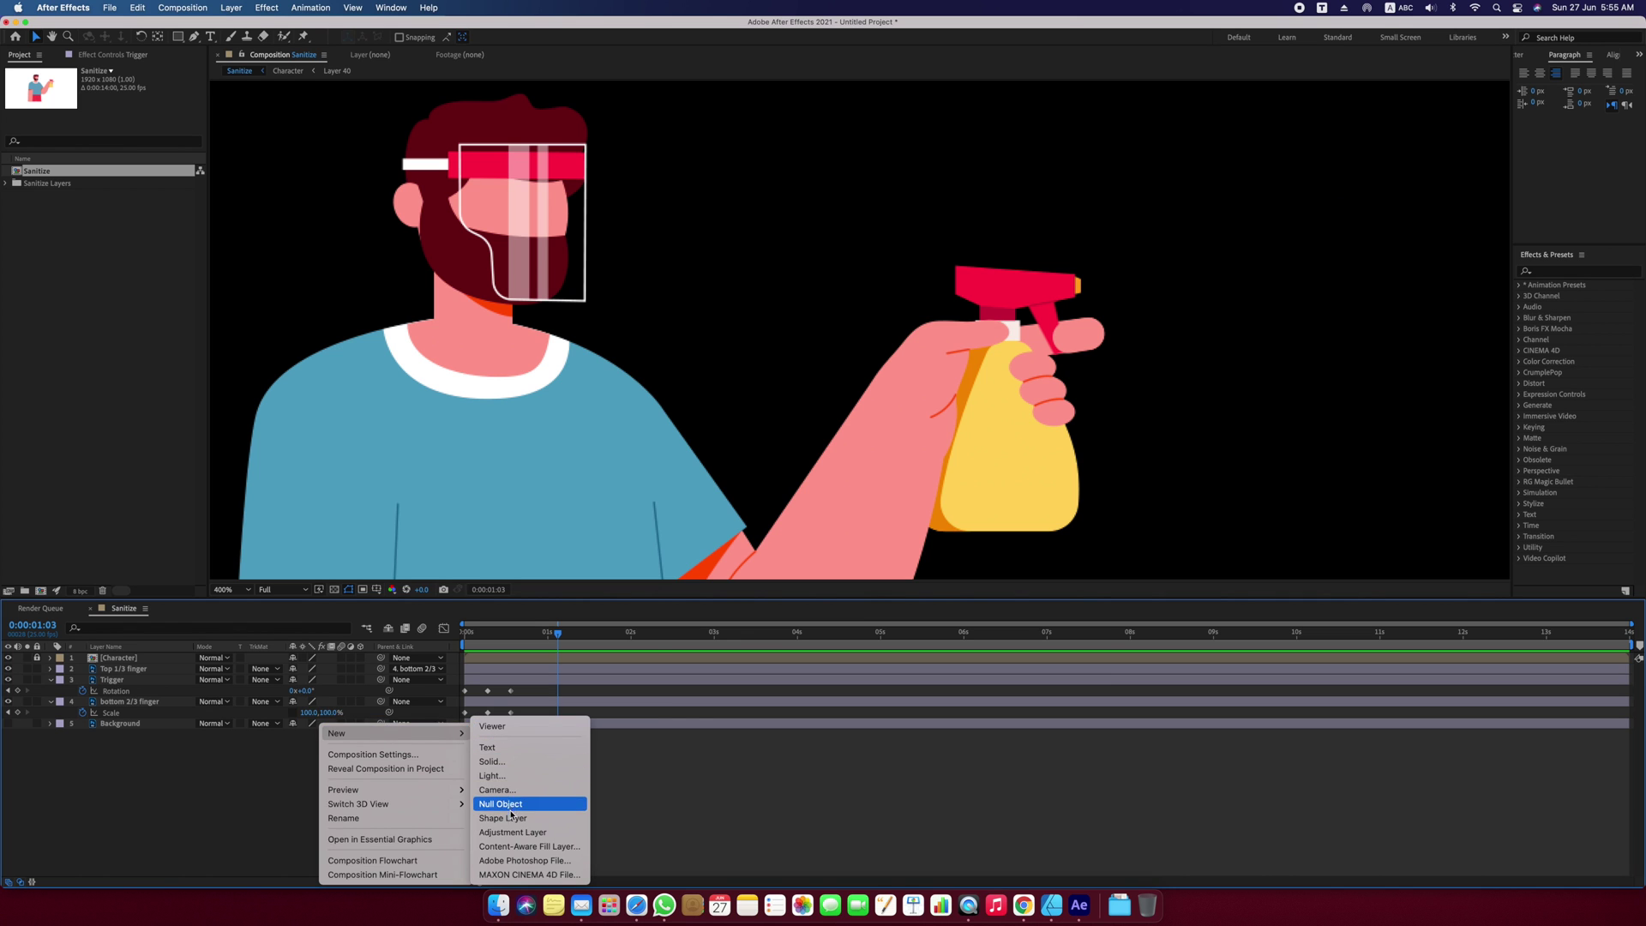
pyautogui.click(511, 817)
pyautogui.press('g')
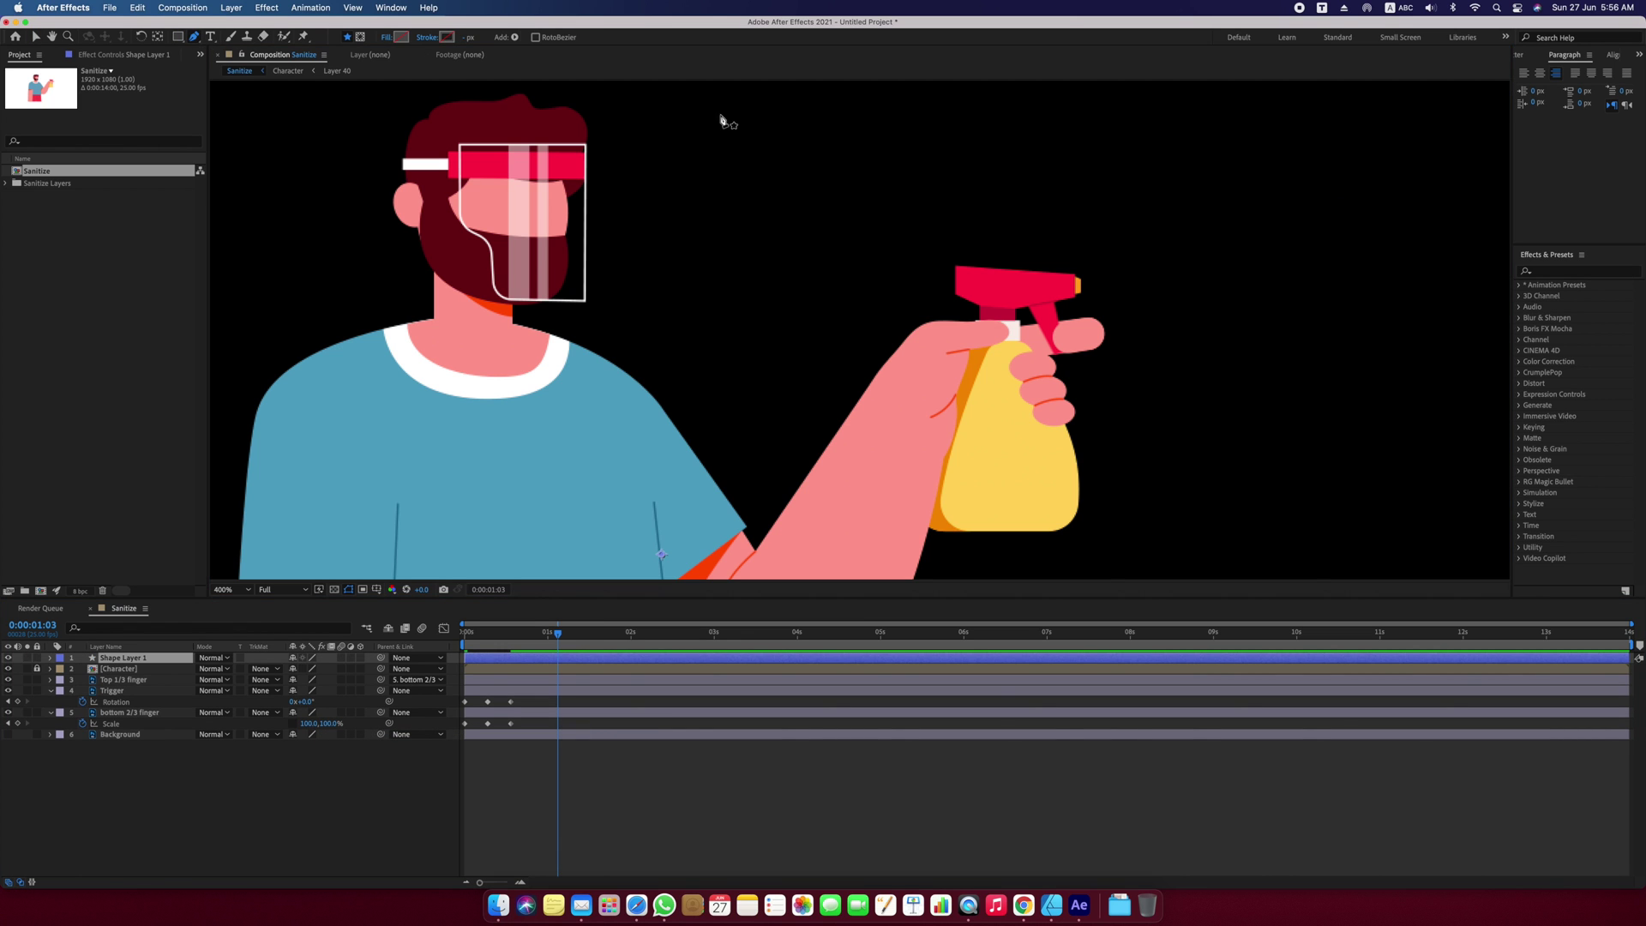
pyautogui.click(1079, 281)
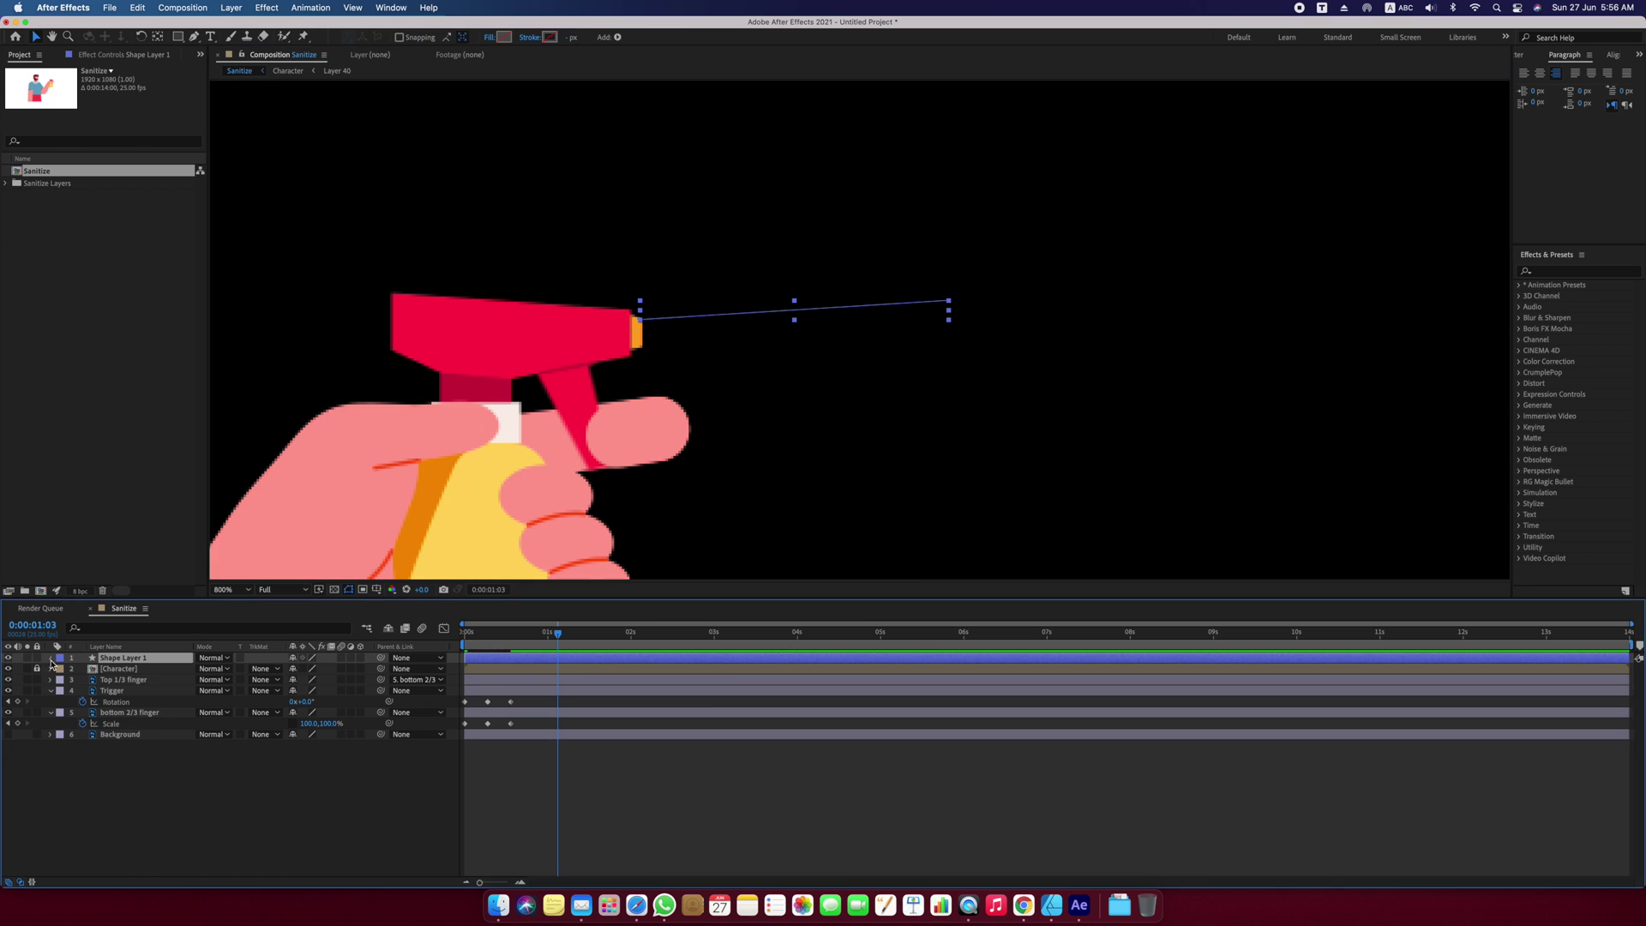
pyautogui.click(51, 658)
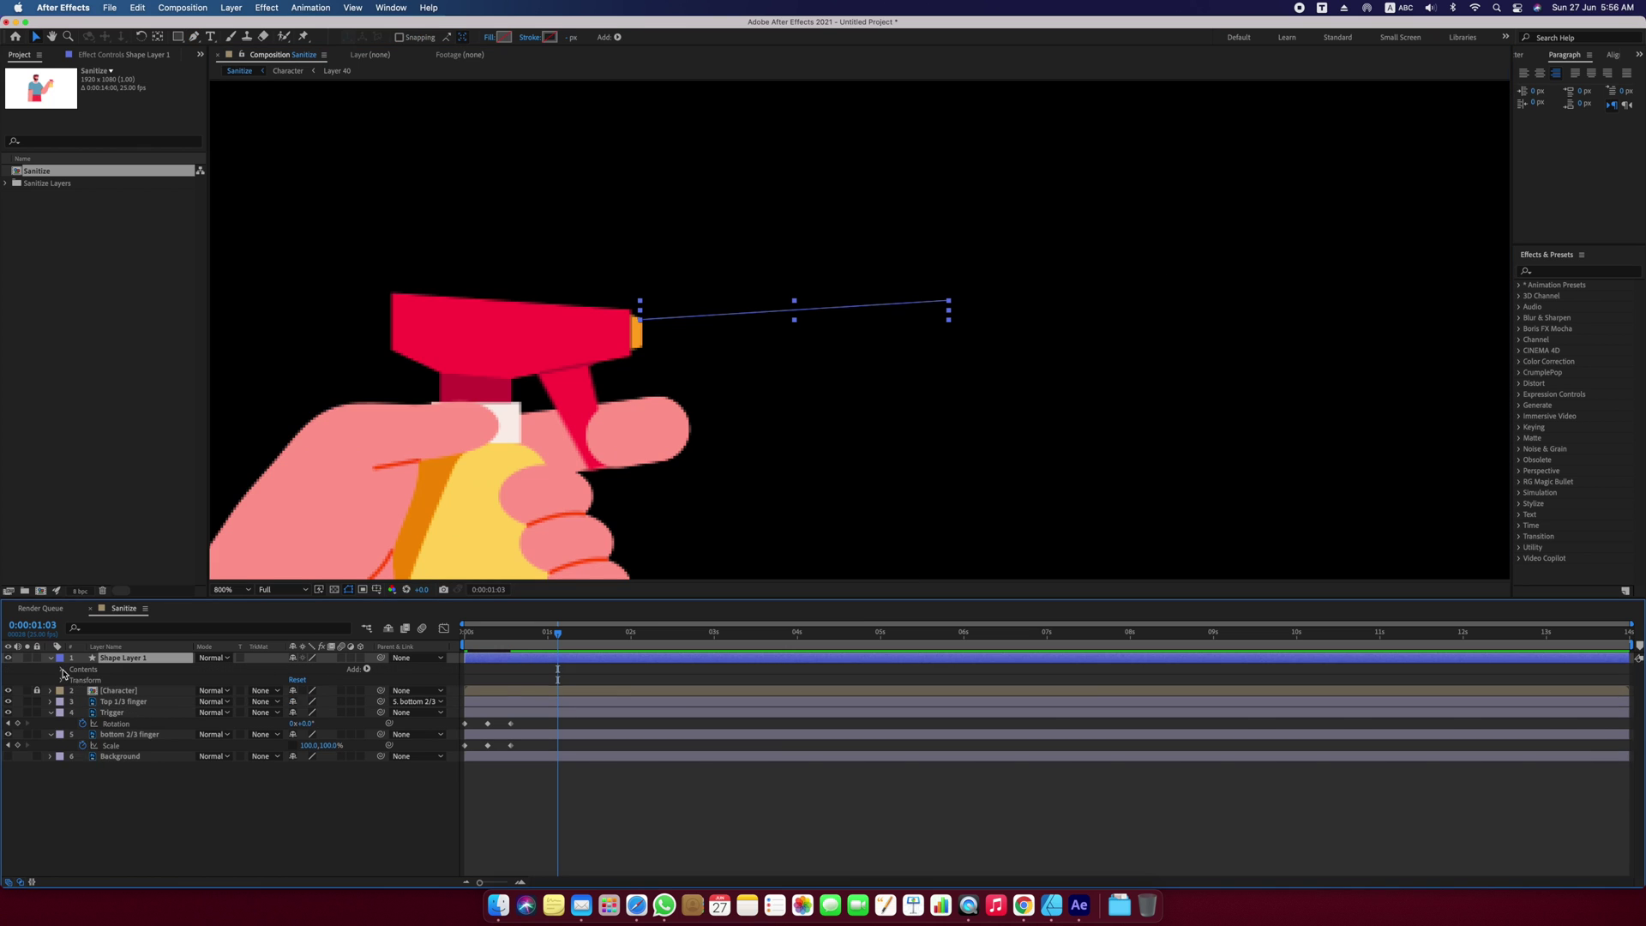
pyautogui.click(62, 668)
pyautogui.click(94, 679)
pyautogui.hotkey('ctrl', 'd')
pyautogui.hotkey('ctrl', 'd')
pyautogui.click(73, 702)
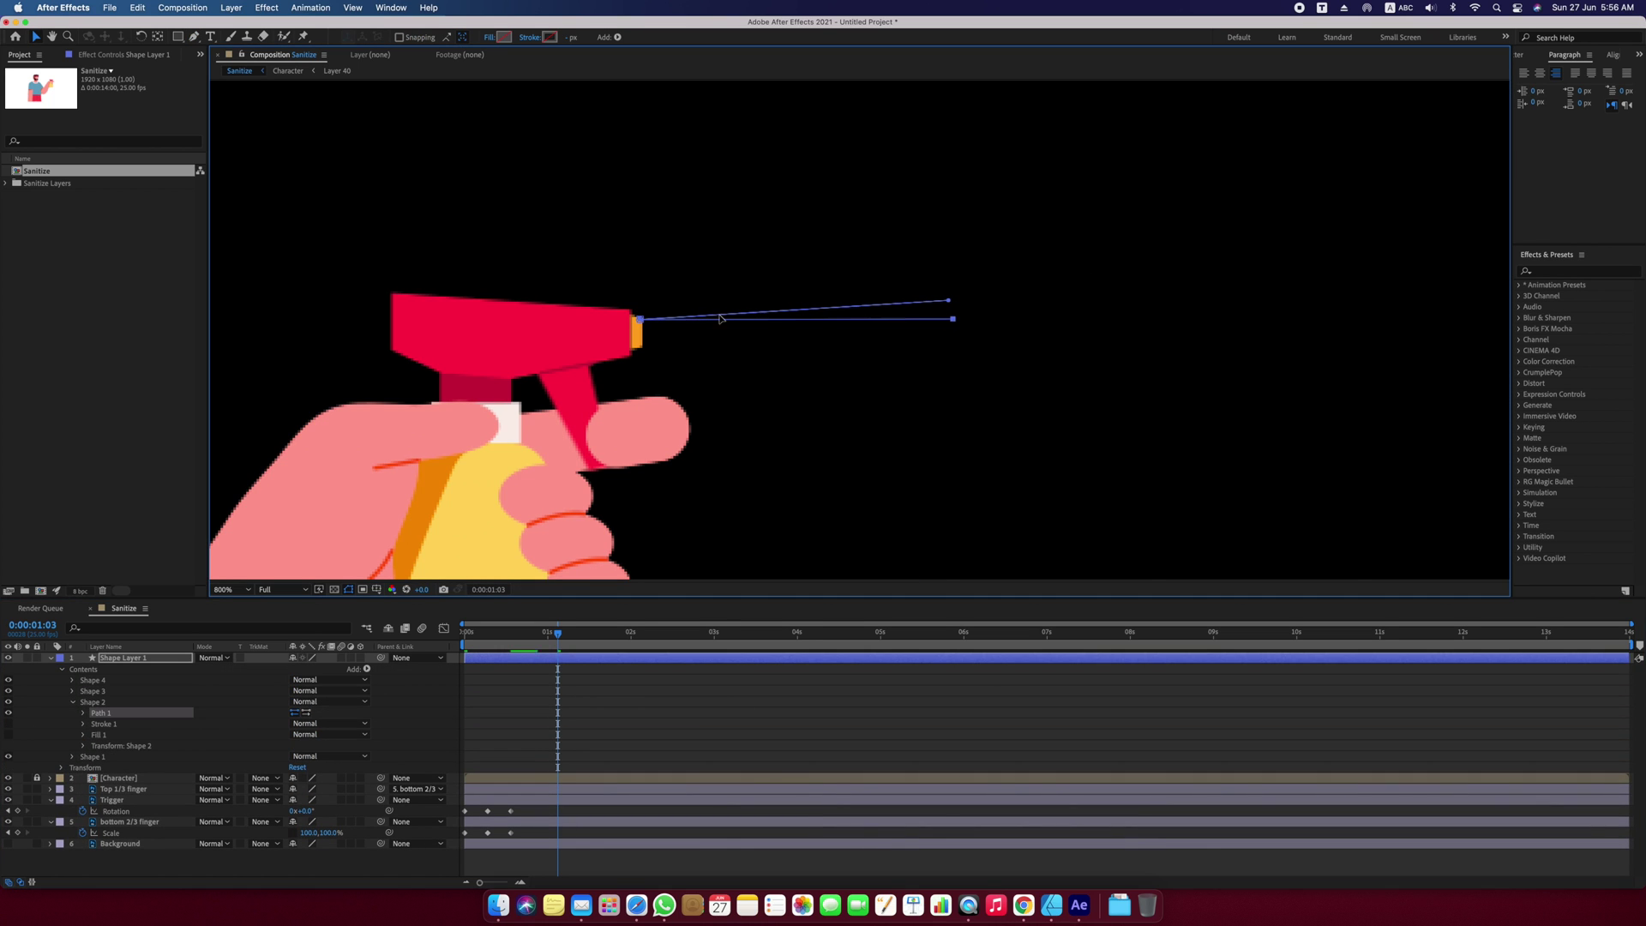
pyautogui.moveTo(948, 301); pyautogui.dragTo(952, 365)
# Rename the shape layer to Spray and move it just above Background.
pyautogui.click(120, 657)
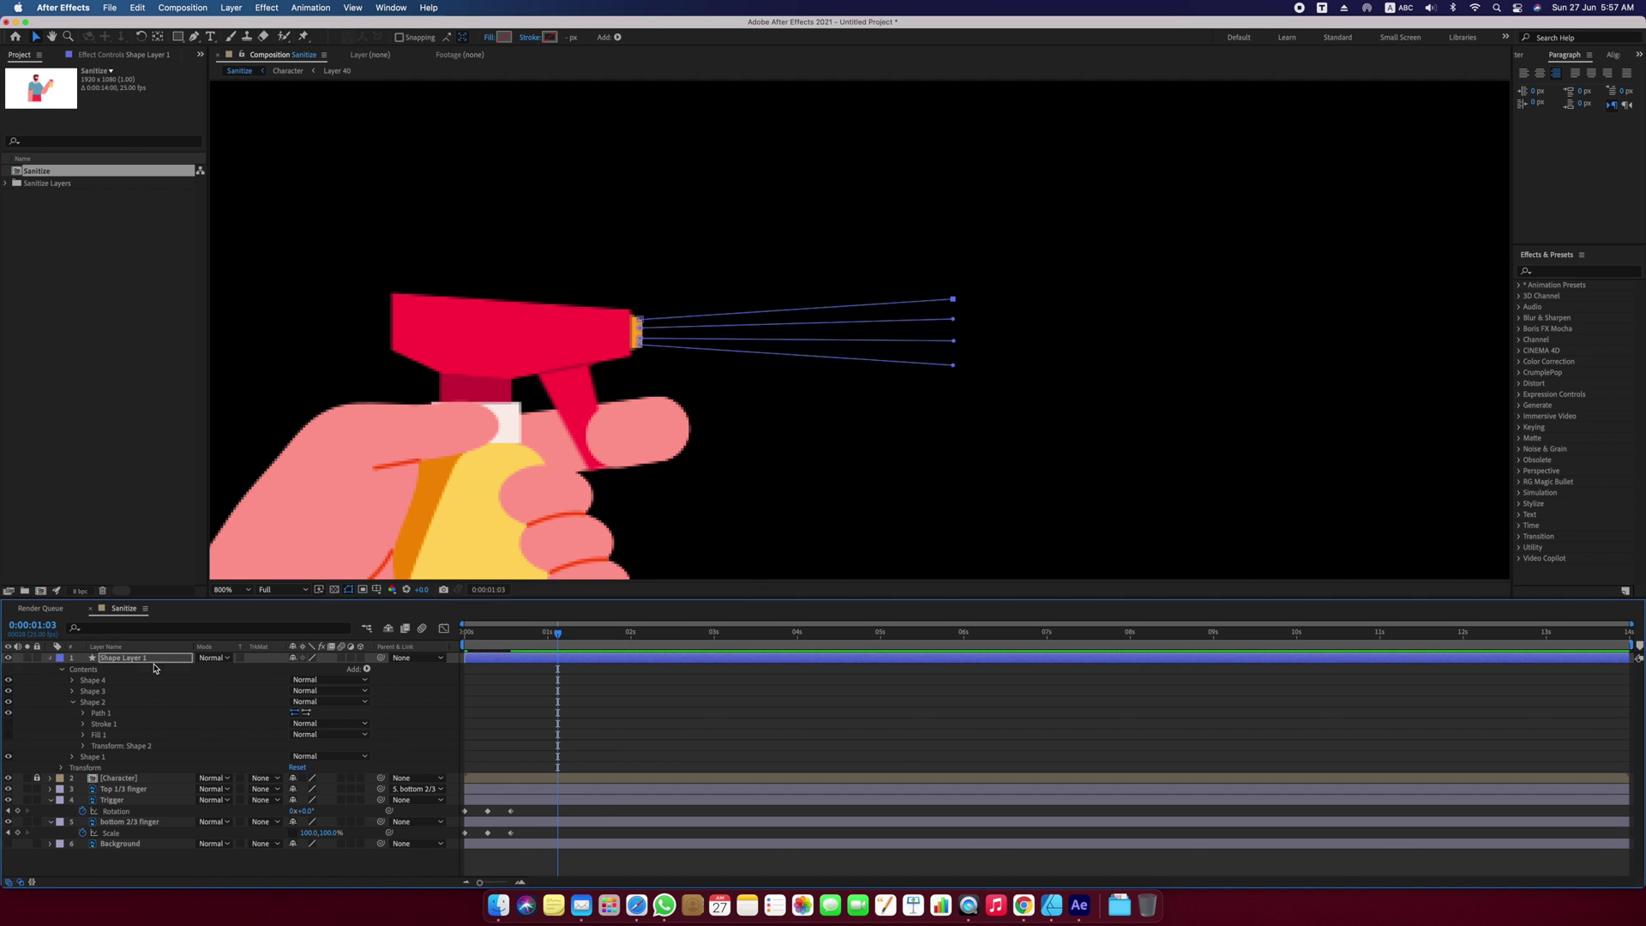
pyautogui.click(50, 658)
pyautogui.press('Return')
pyautogui.write('Spray')
pyautogui.press('Return')
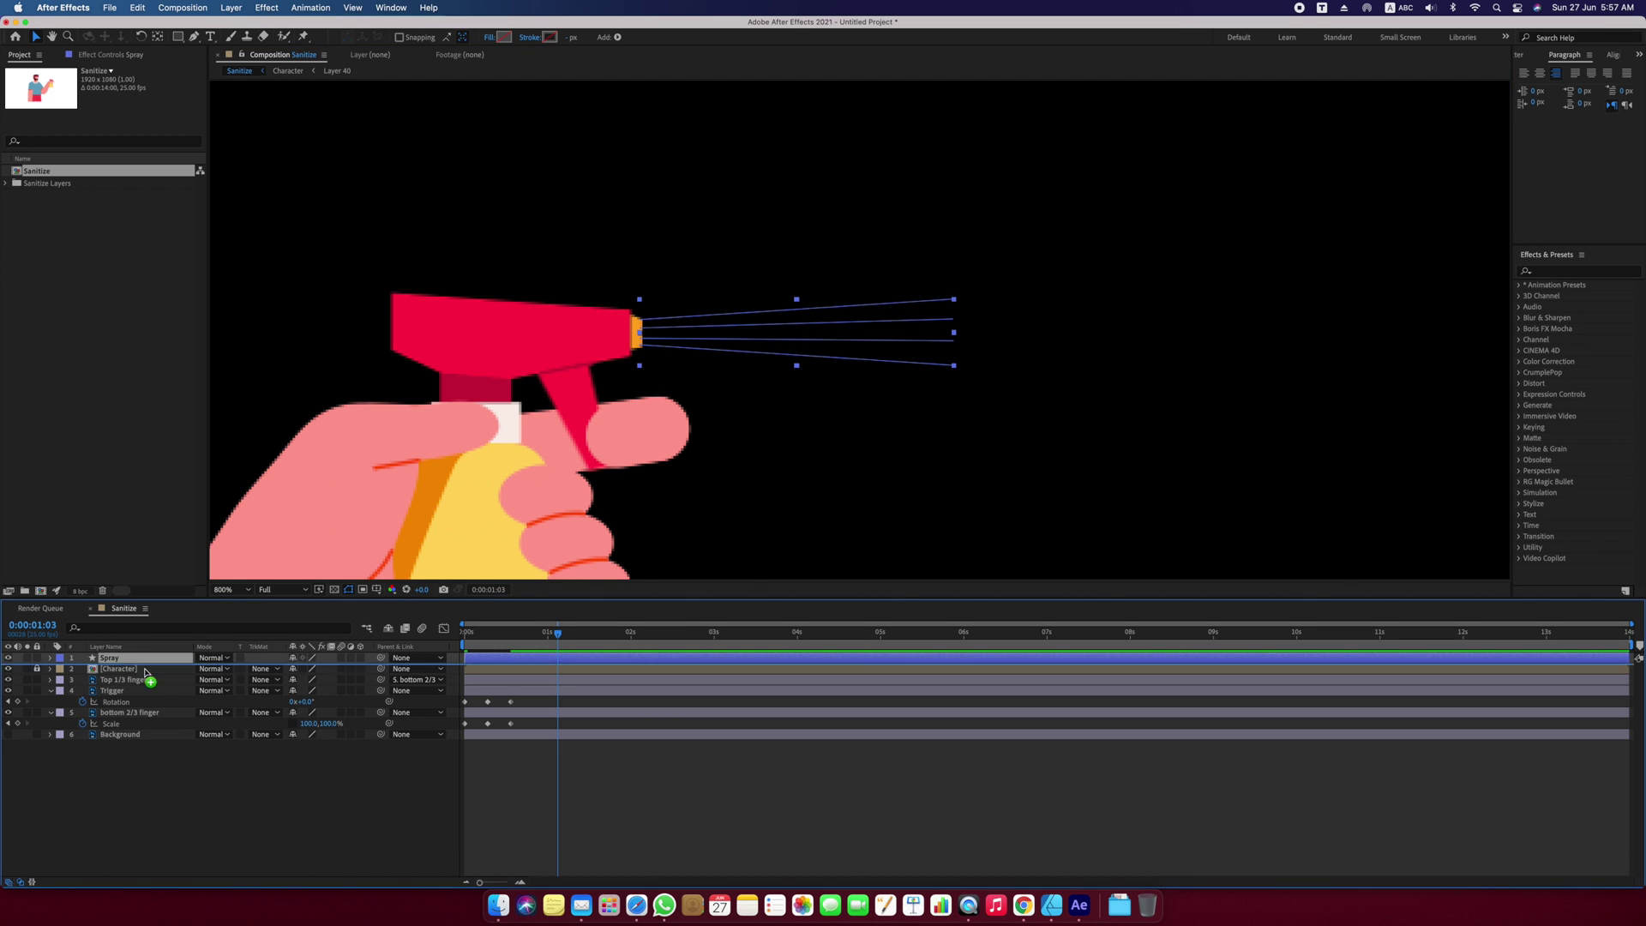
pyautogui.moveTo(142, 658); pyautogui.dragTo(146, 725)
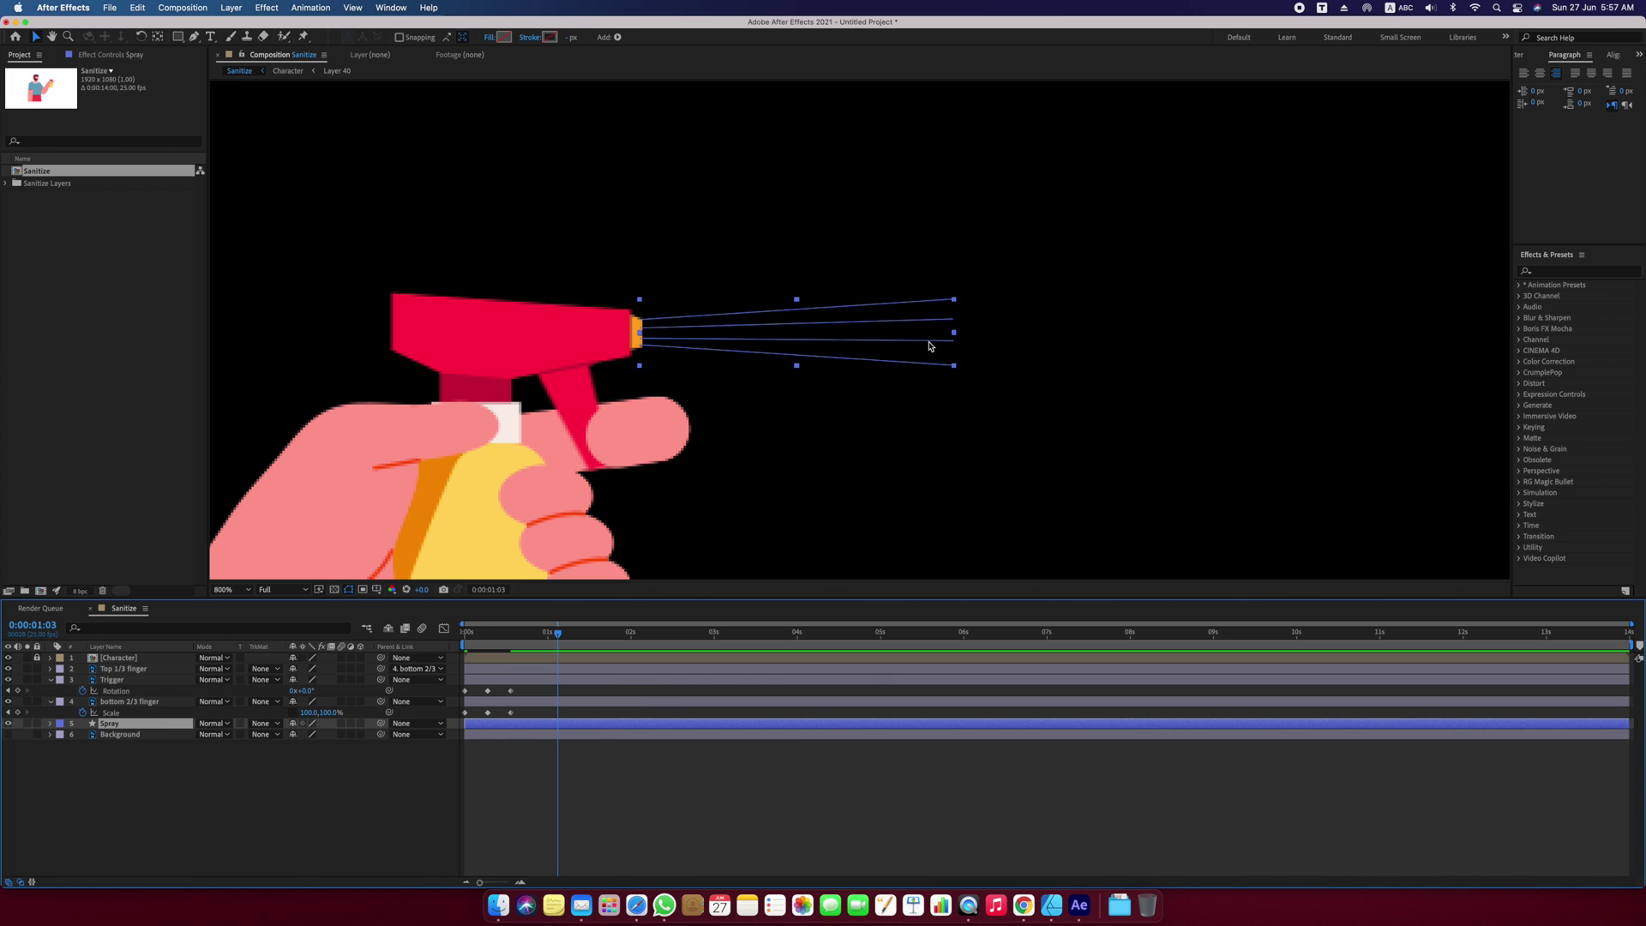
# Add a shared 1 px stroke to the Spray lines and give it short dashes.
pyautogui.click(50, 725)
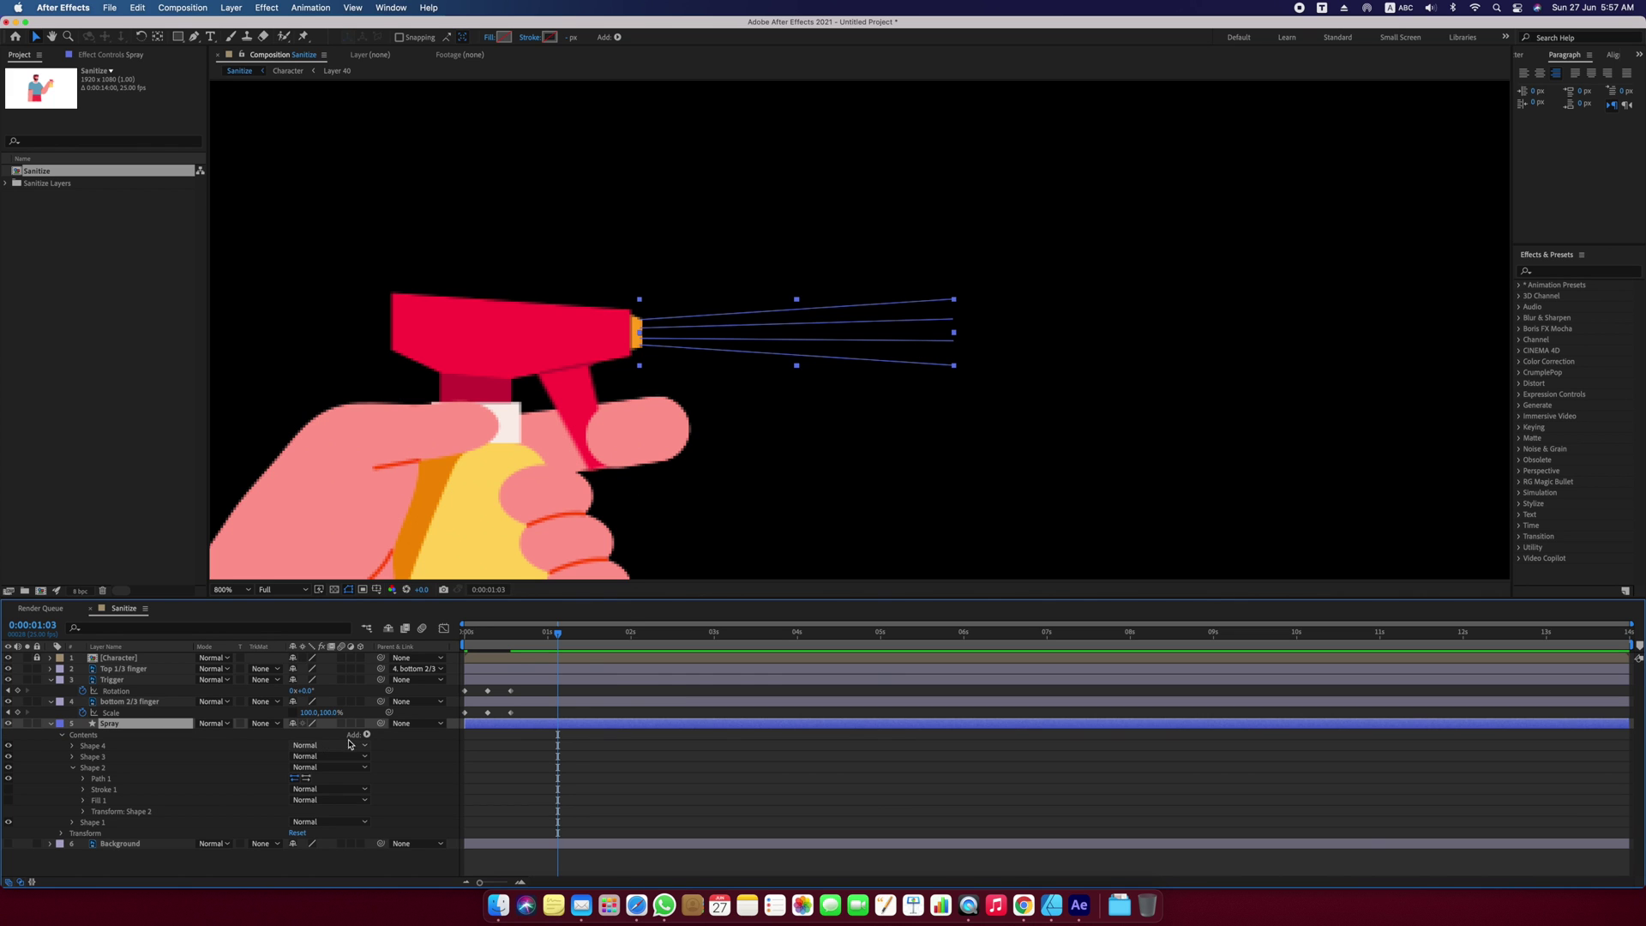
pyautogui.click(368, 737)
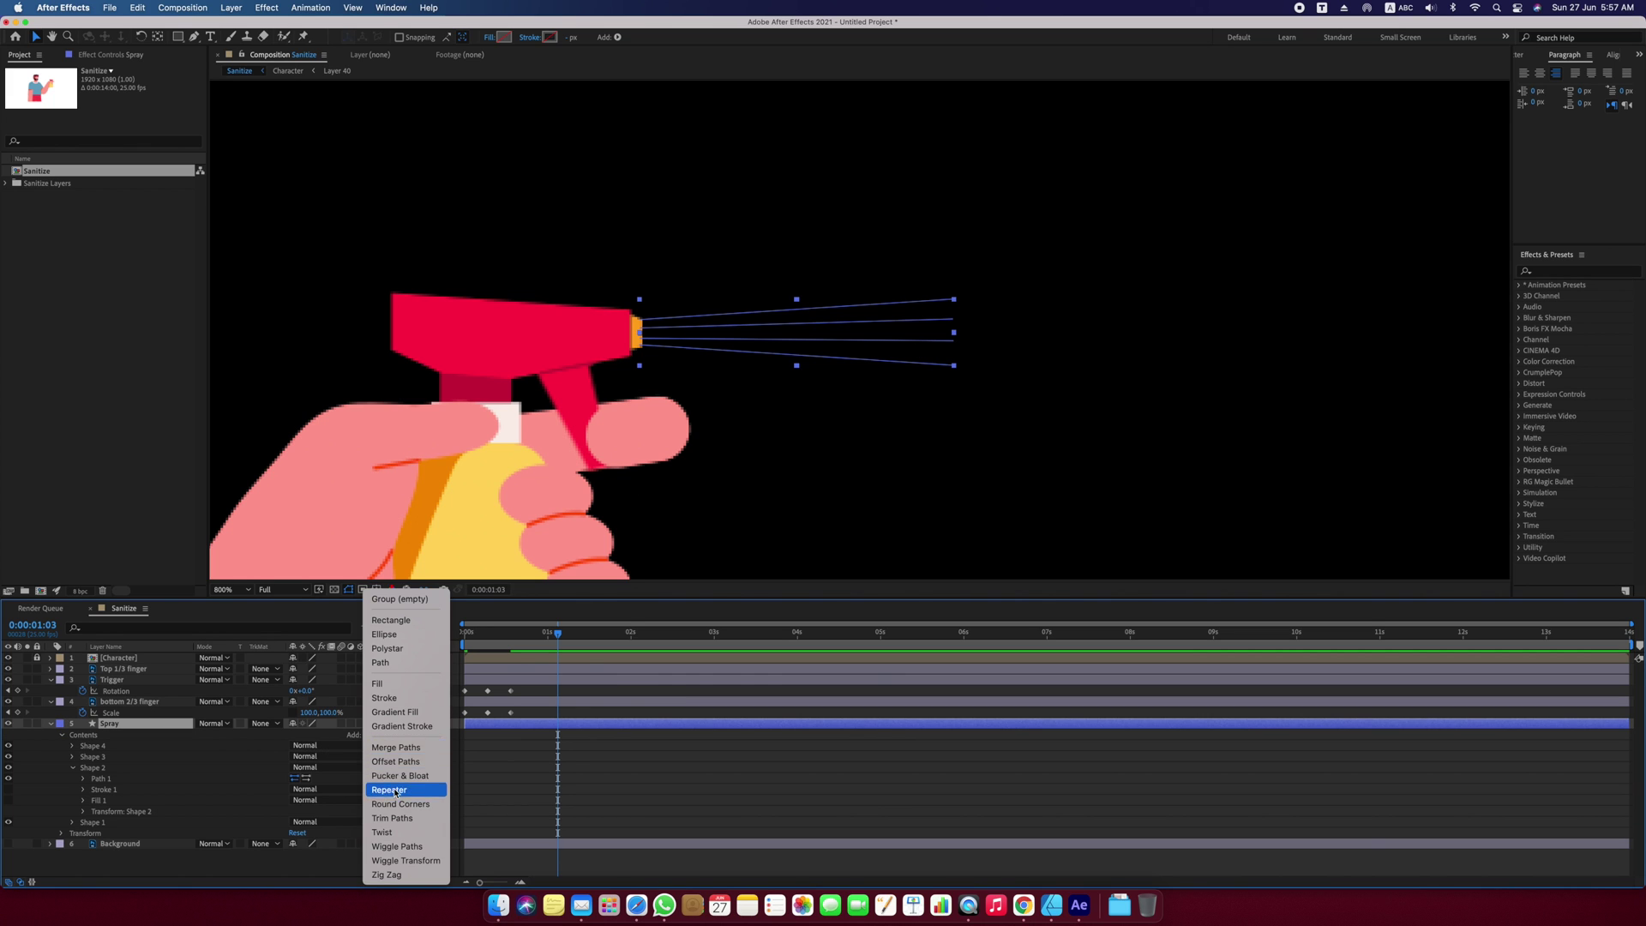
pyautogui.click(397, 710)
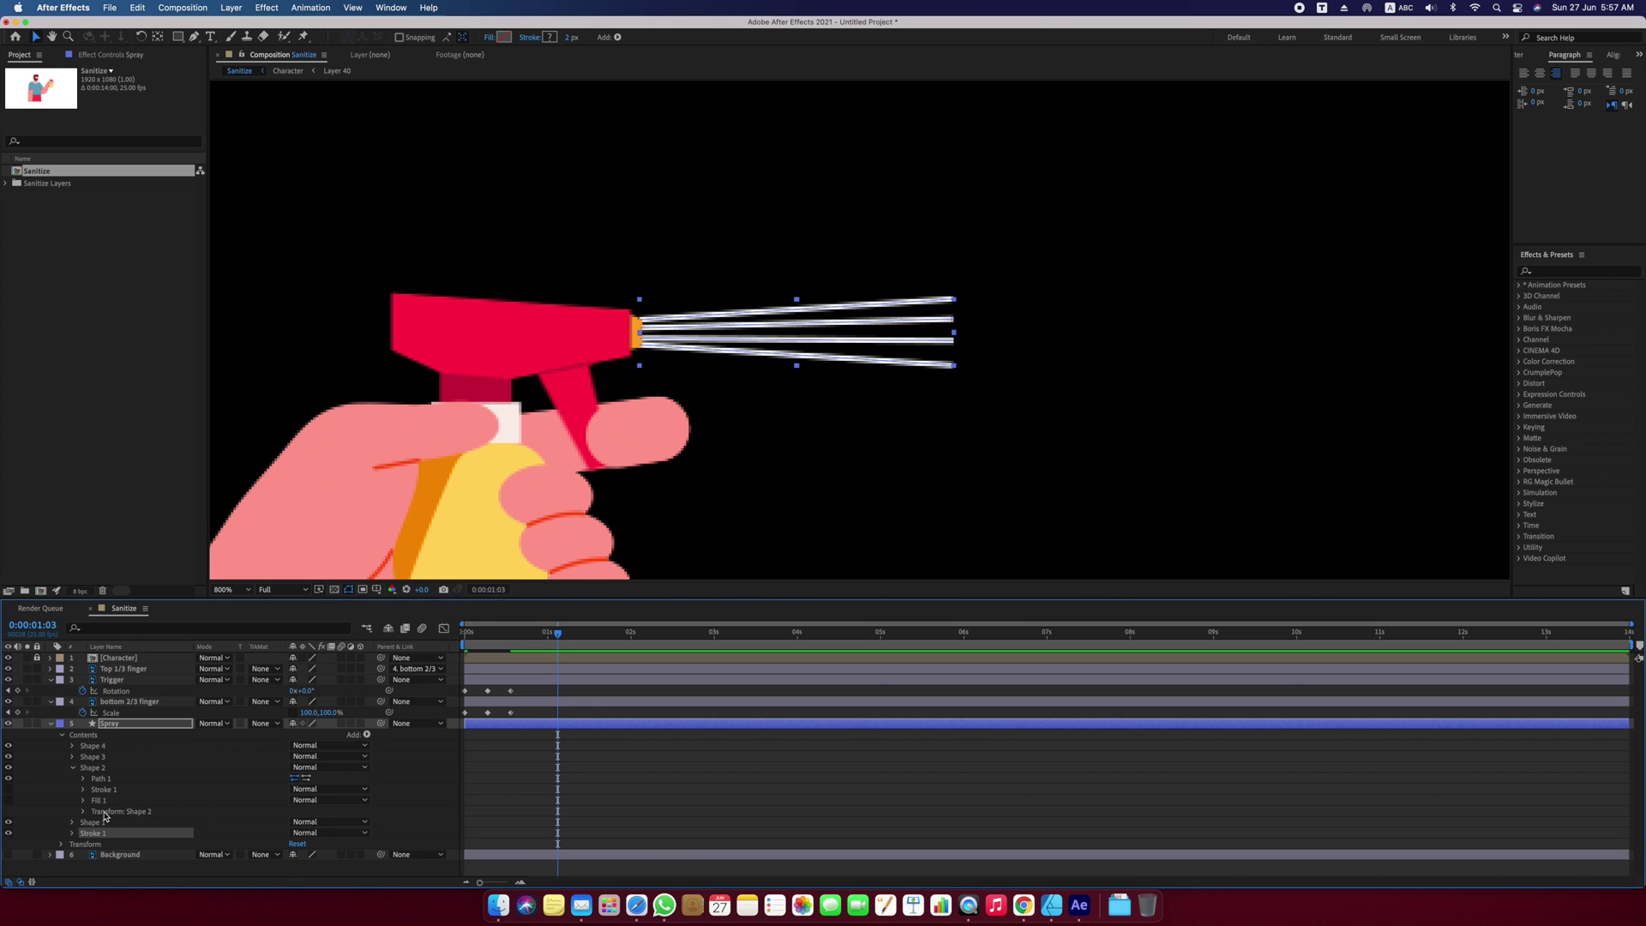
pyautogui.click(73, 833)
pyautogui.scroll(-2, 186, 826)
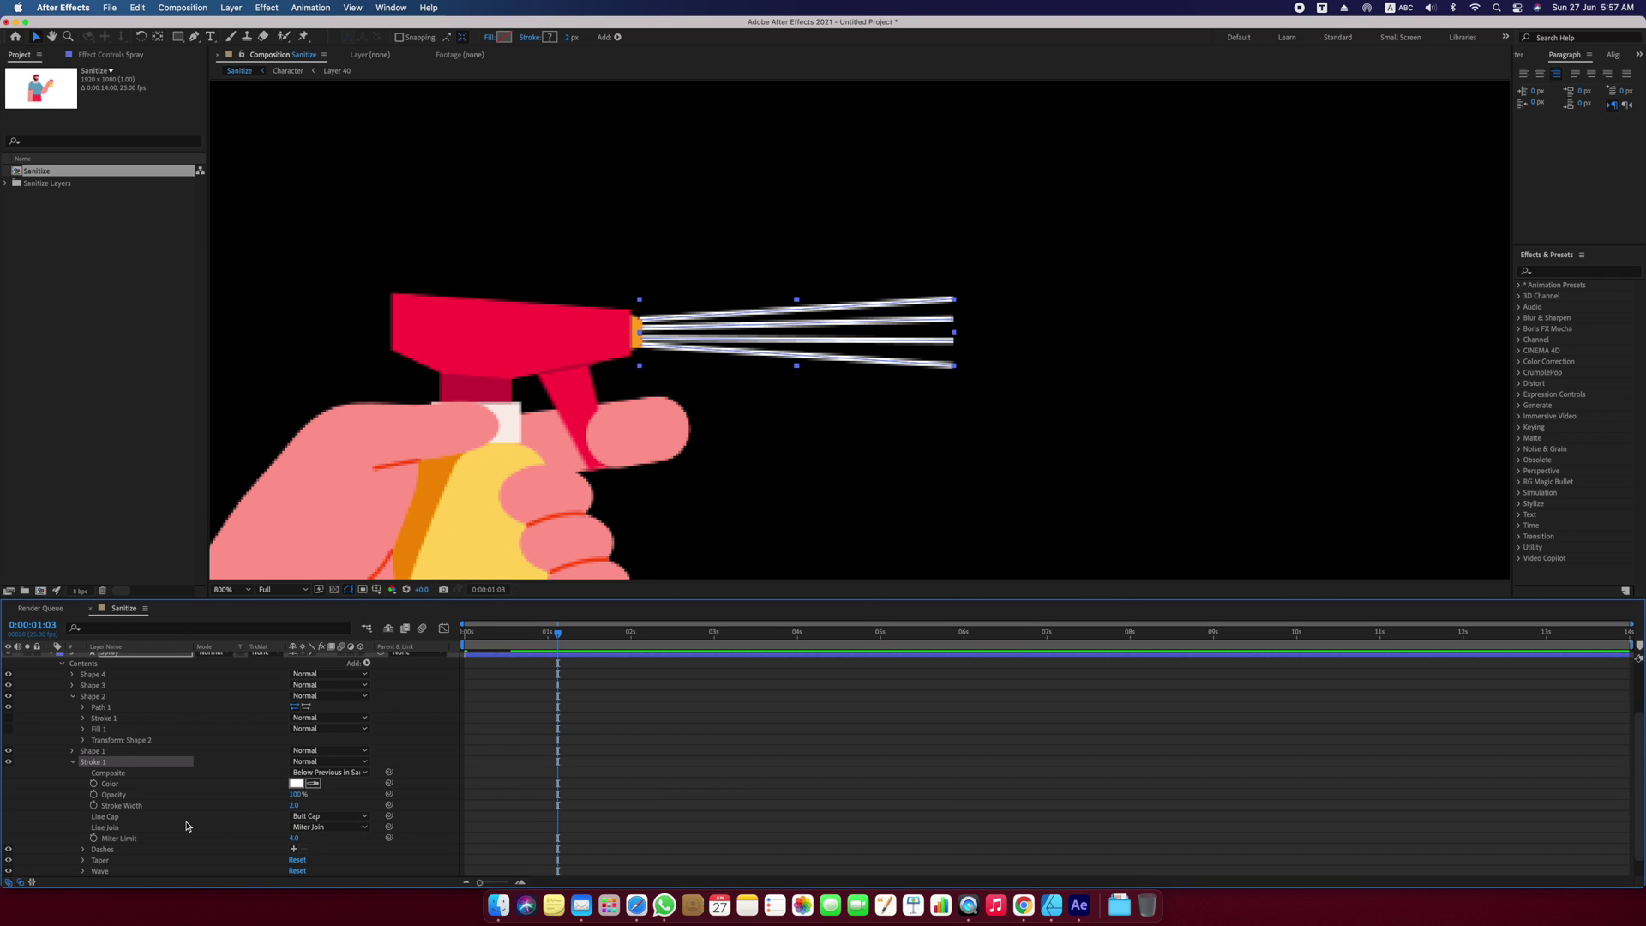
pyautogui.scroll(-2, 186, 826)
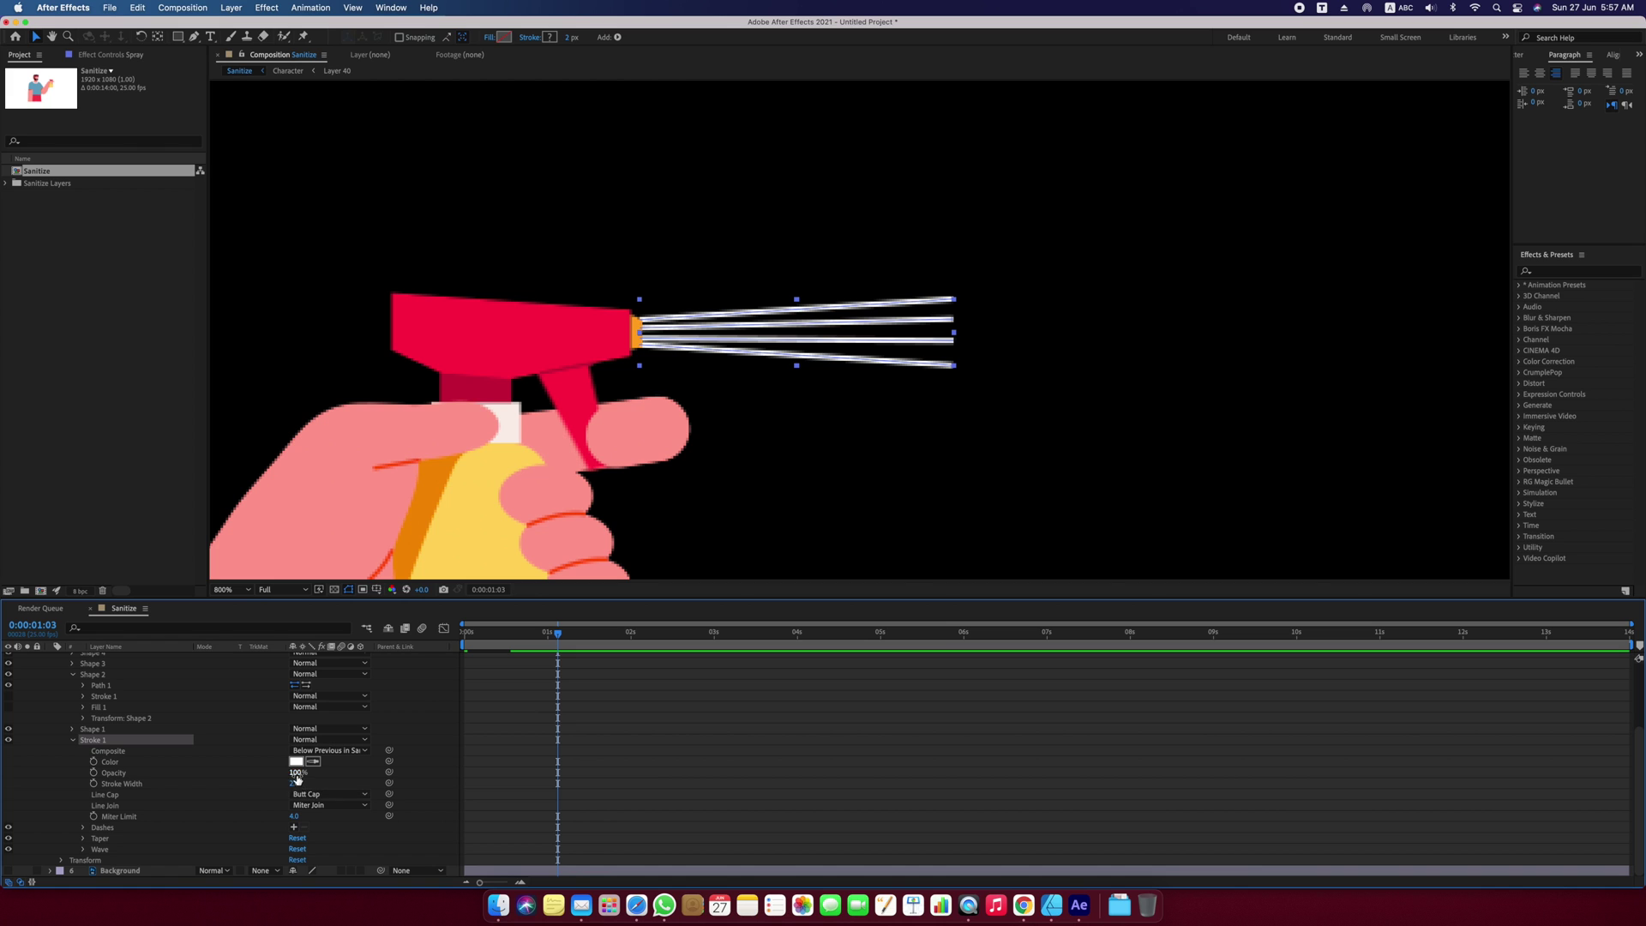
pyautogui.press('Return')
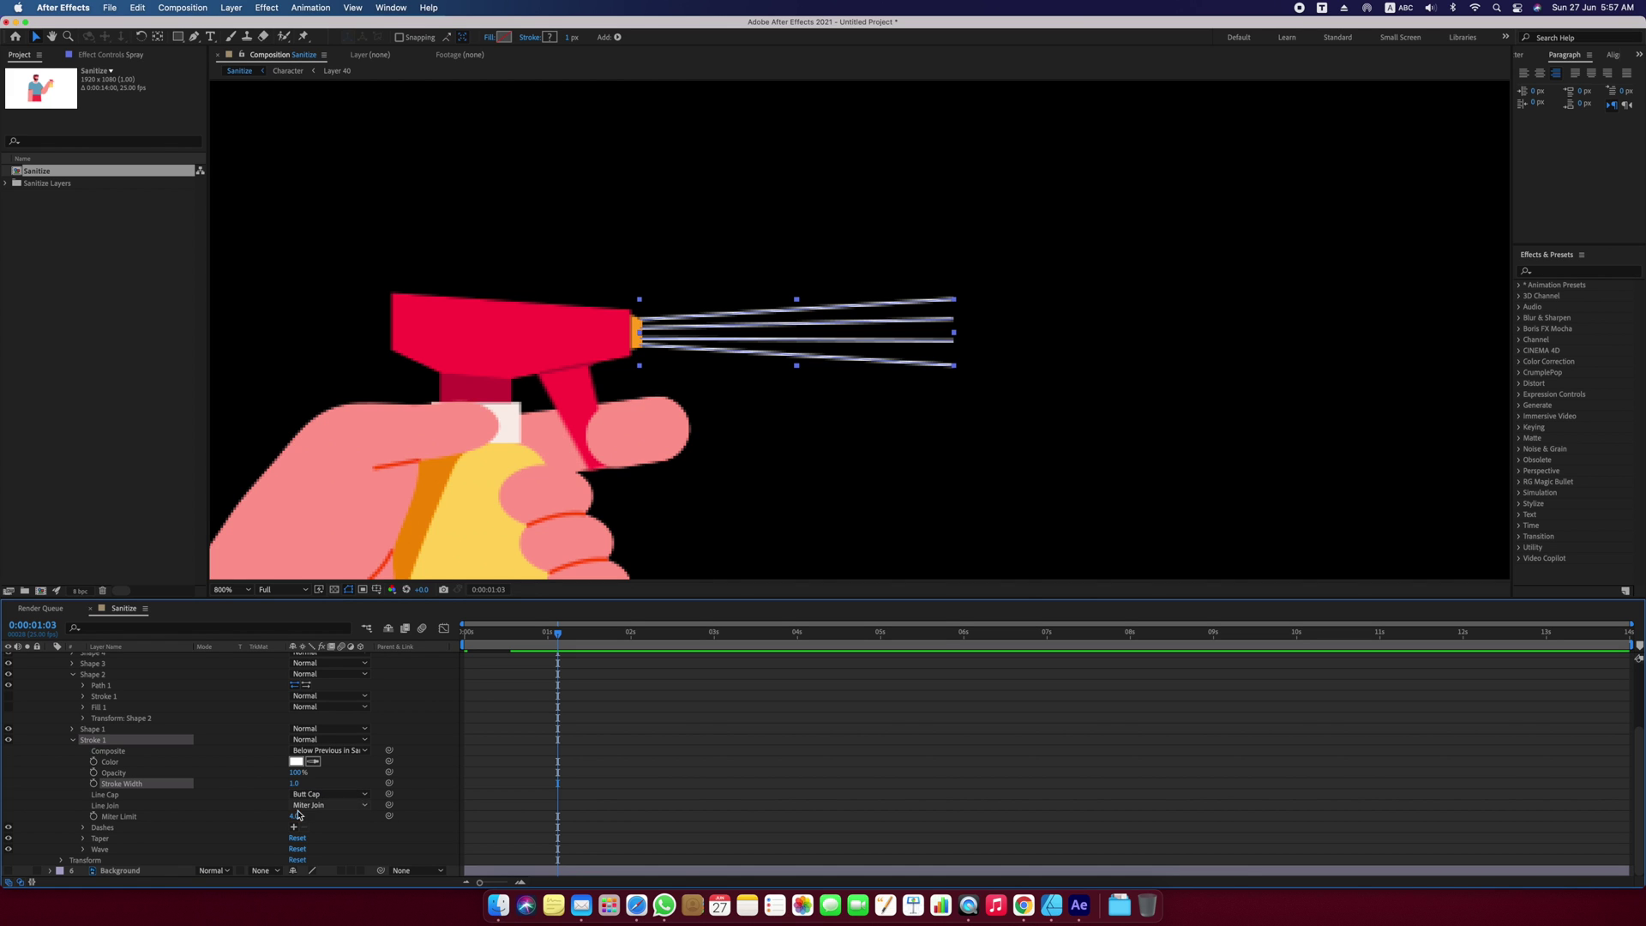
pyautogui.click(295, 828)
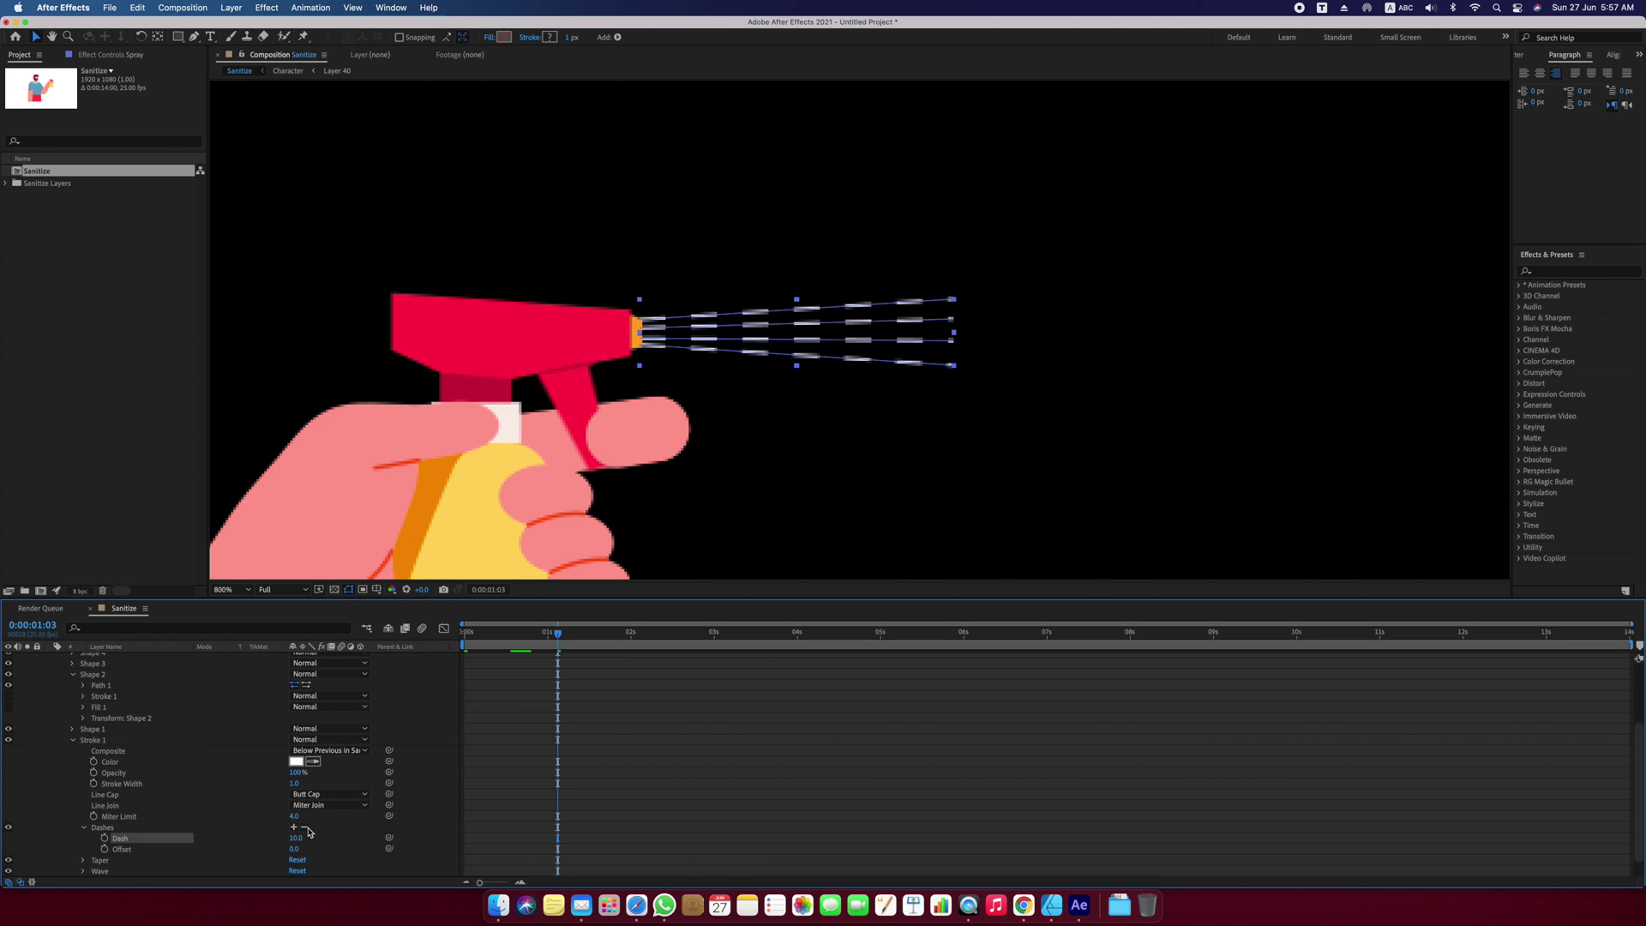
pyautogui.moveTo(296, 837); pyautogui.dragTo(299, 838)
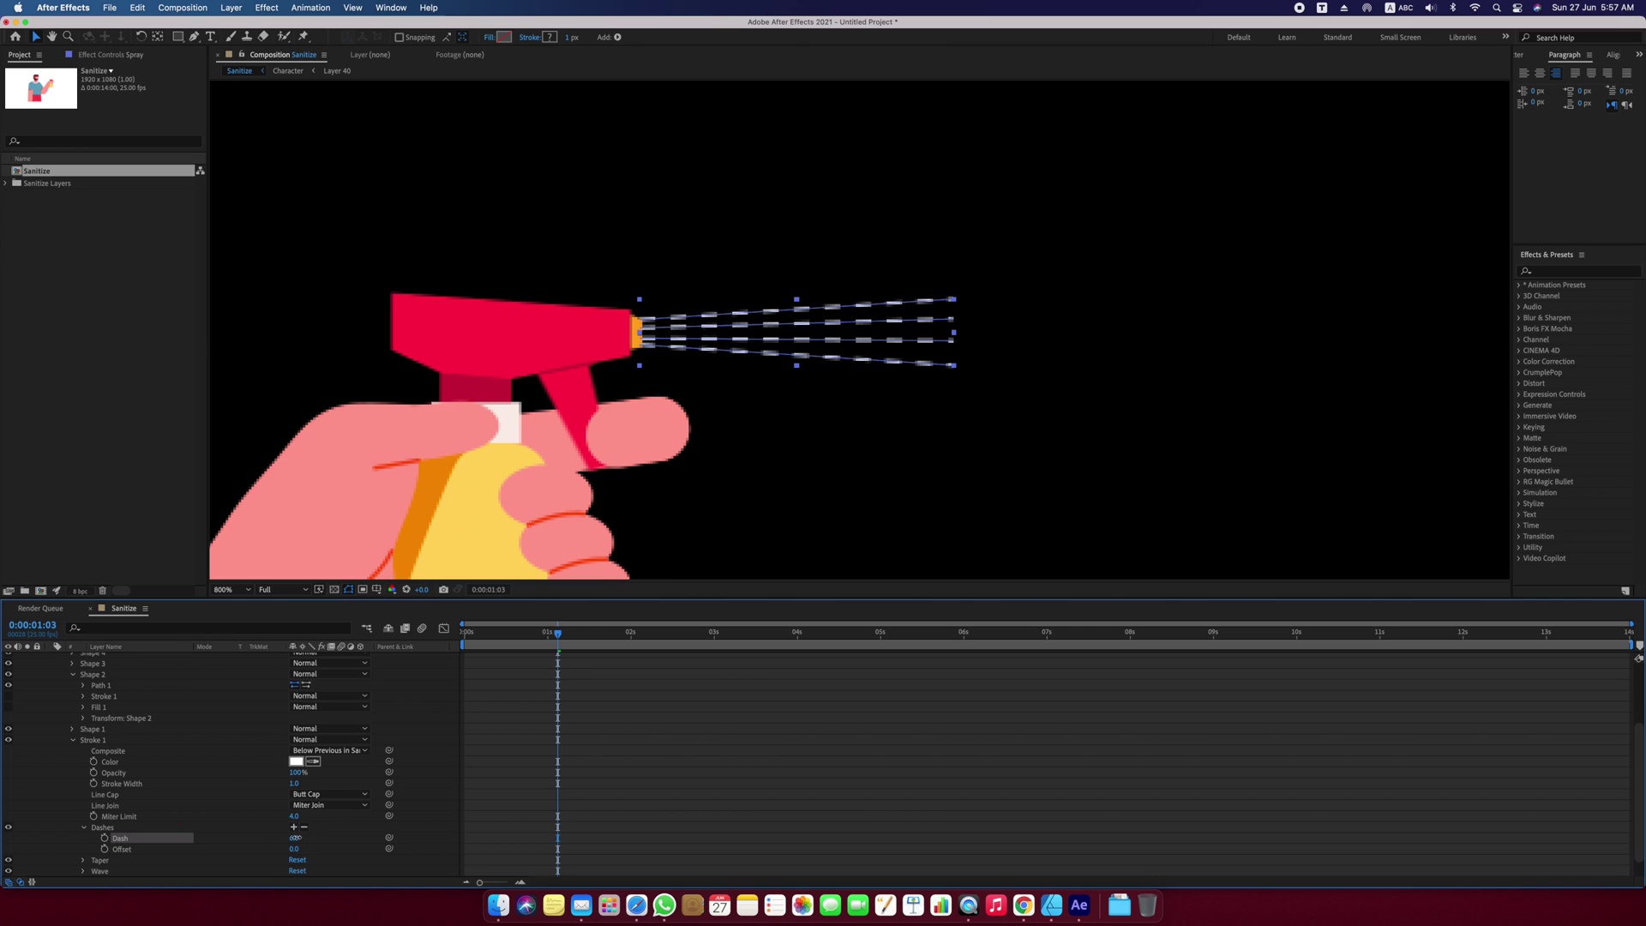
# Set the dash length to 5, then add Trim Paths with End at 0%.
pyautogui.press(',')
pyautogui.moveTo(617, 592); pyautogui.dragTo(617, 514)
pyautogui.press('Home')
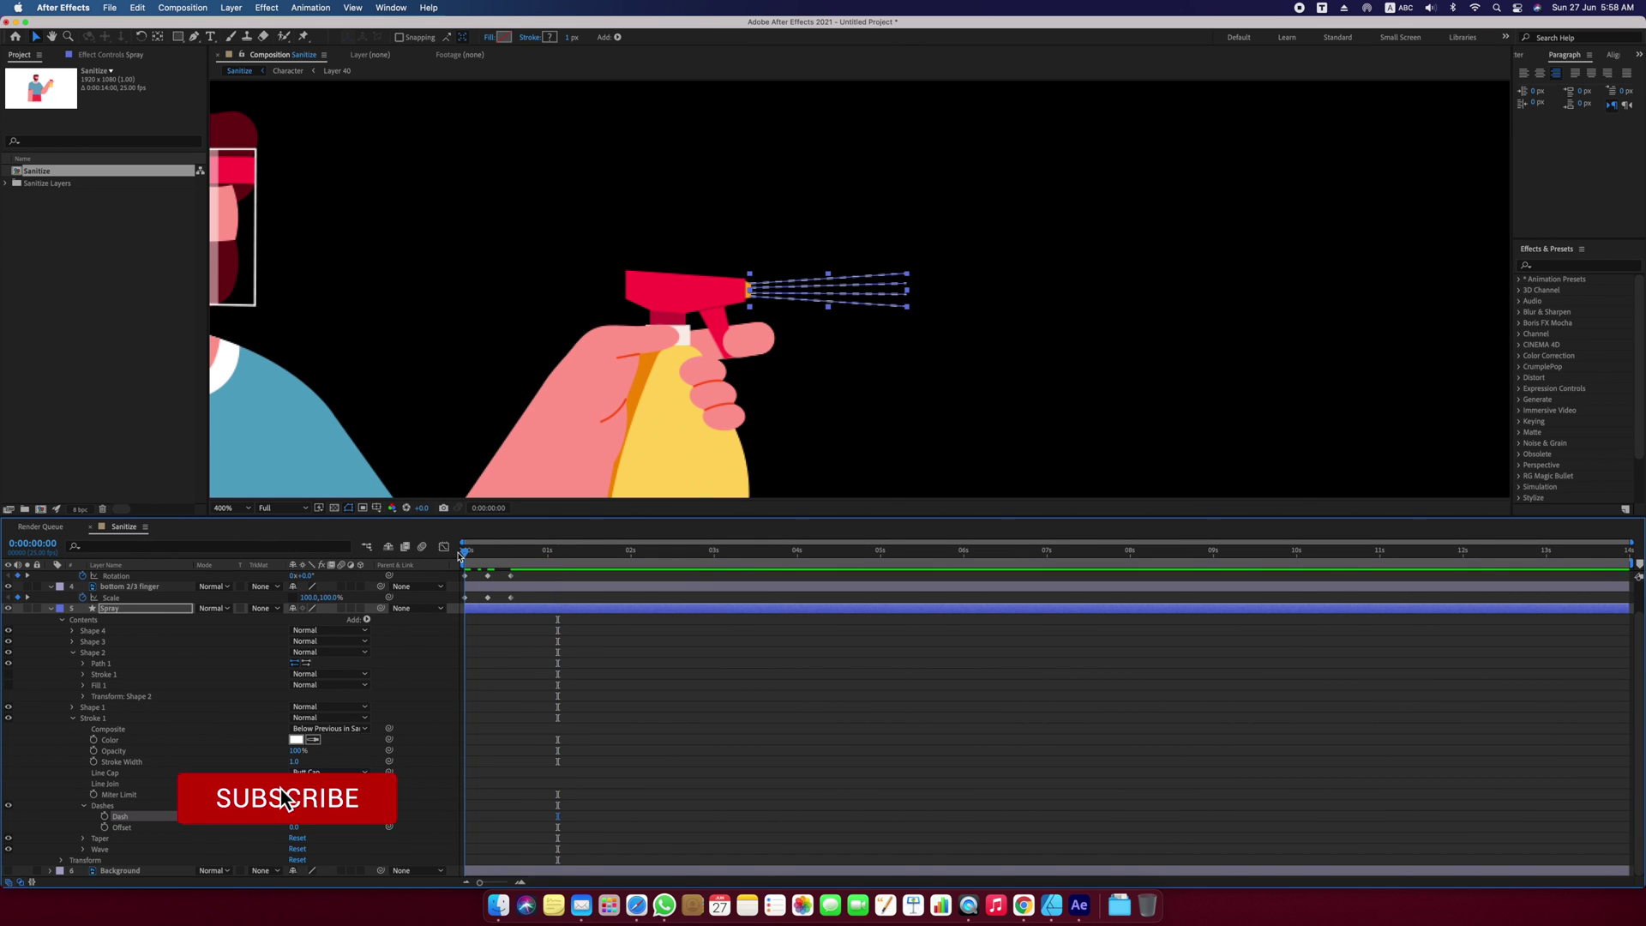
pyautogui.click(367, 619)
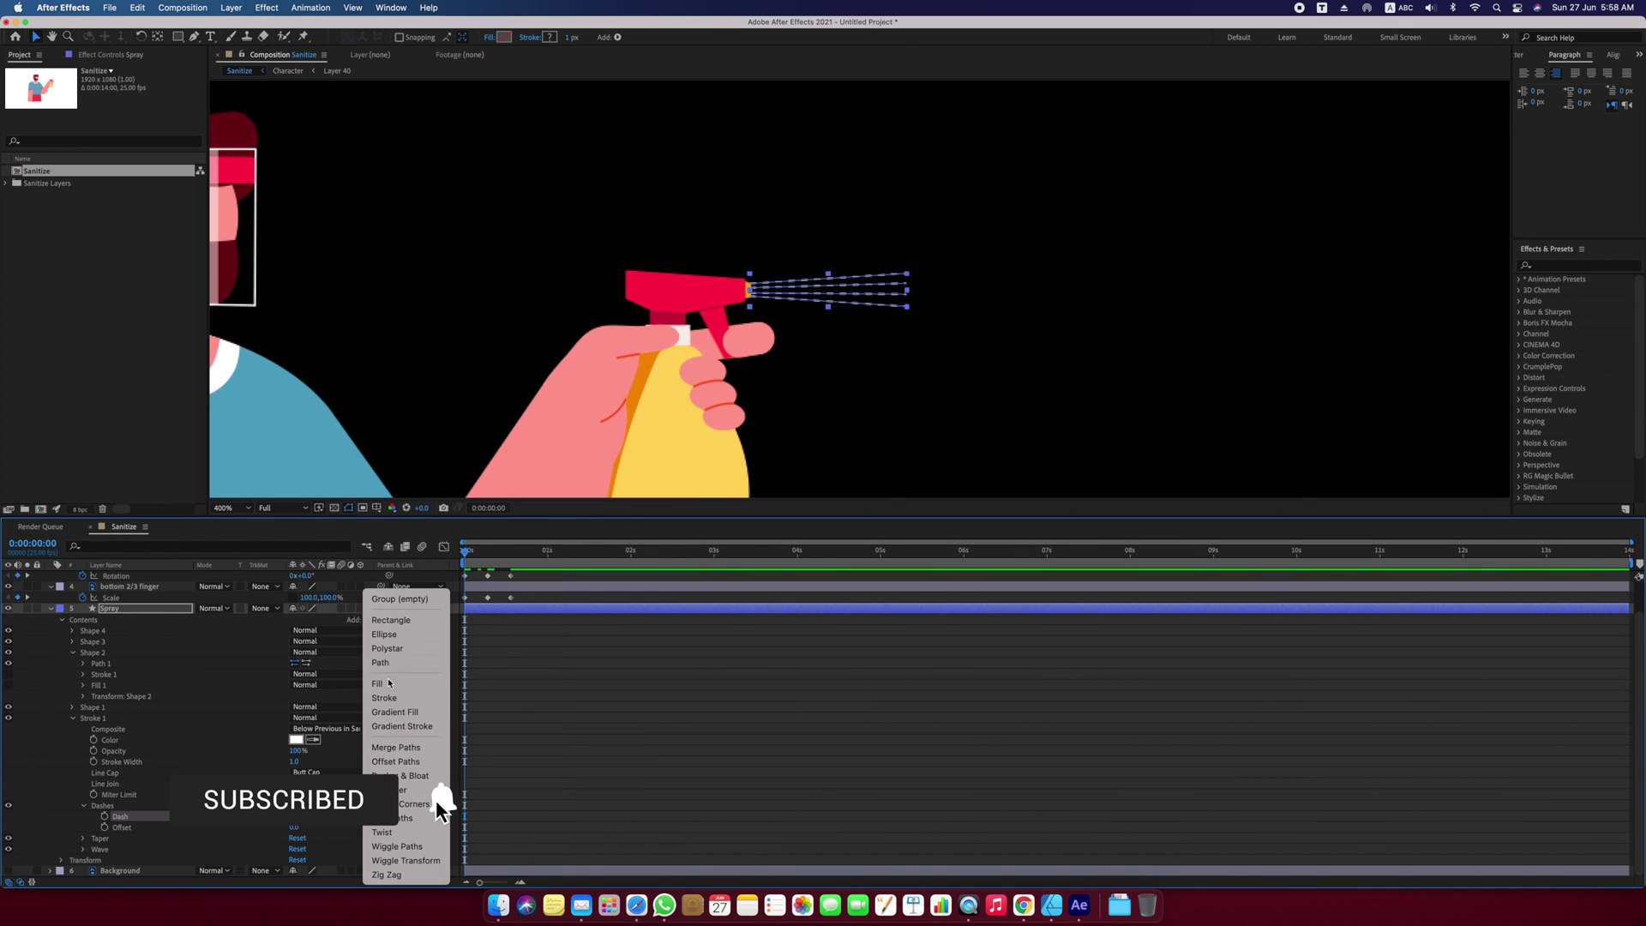
pyautogui.click(403, 818)
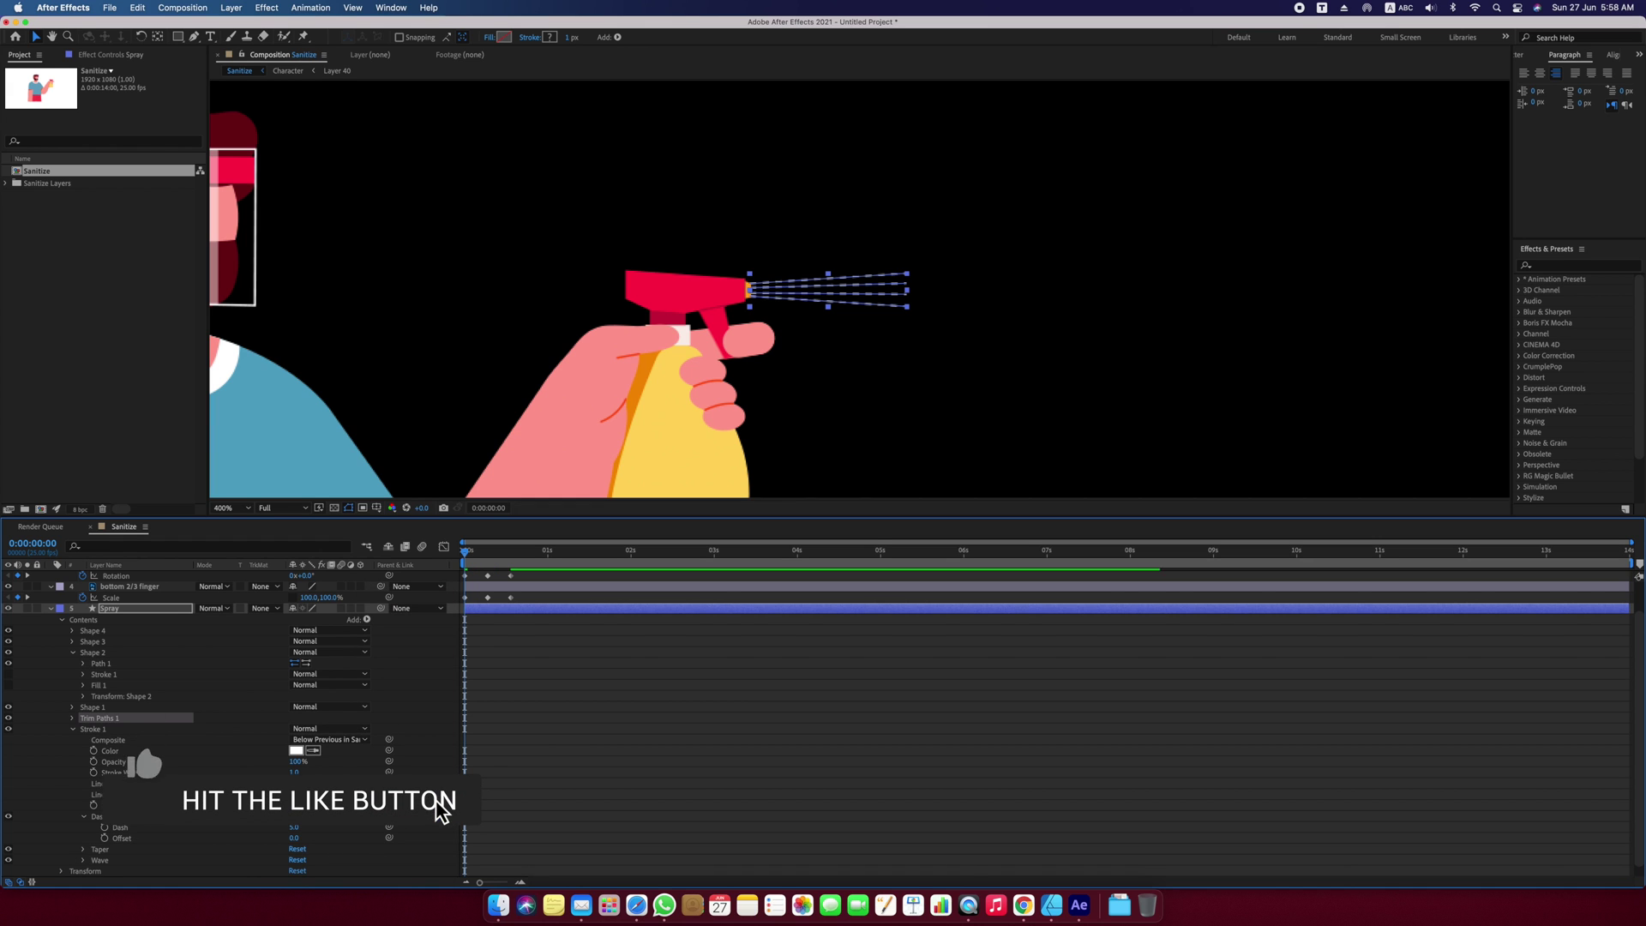
pyautogui.click(73, 720)
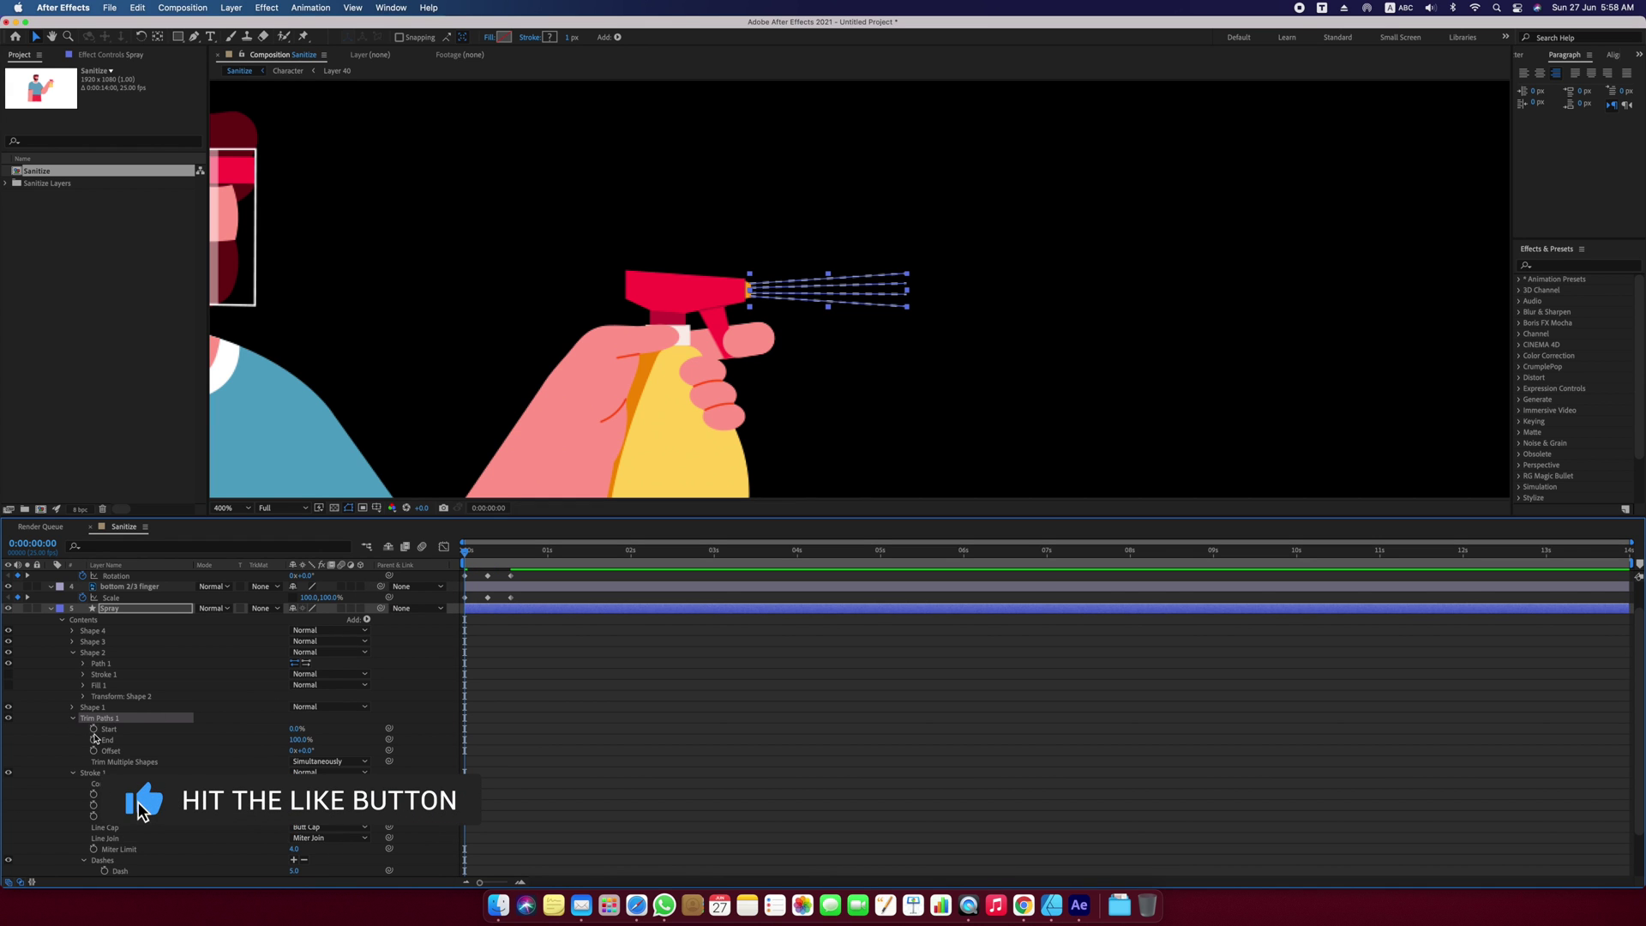
pyautogui.moveTo(299, 739); pyautogui.dragTo(216, 744)
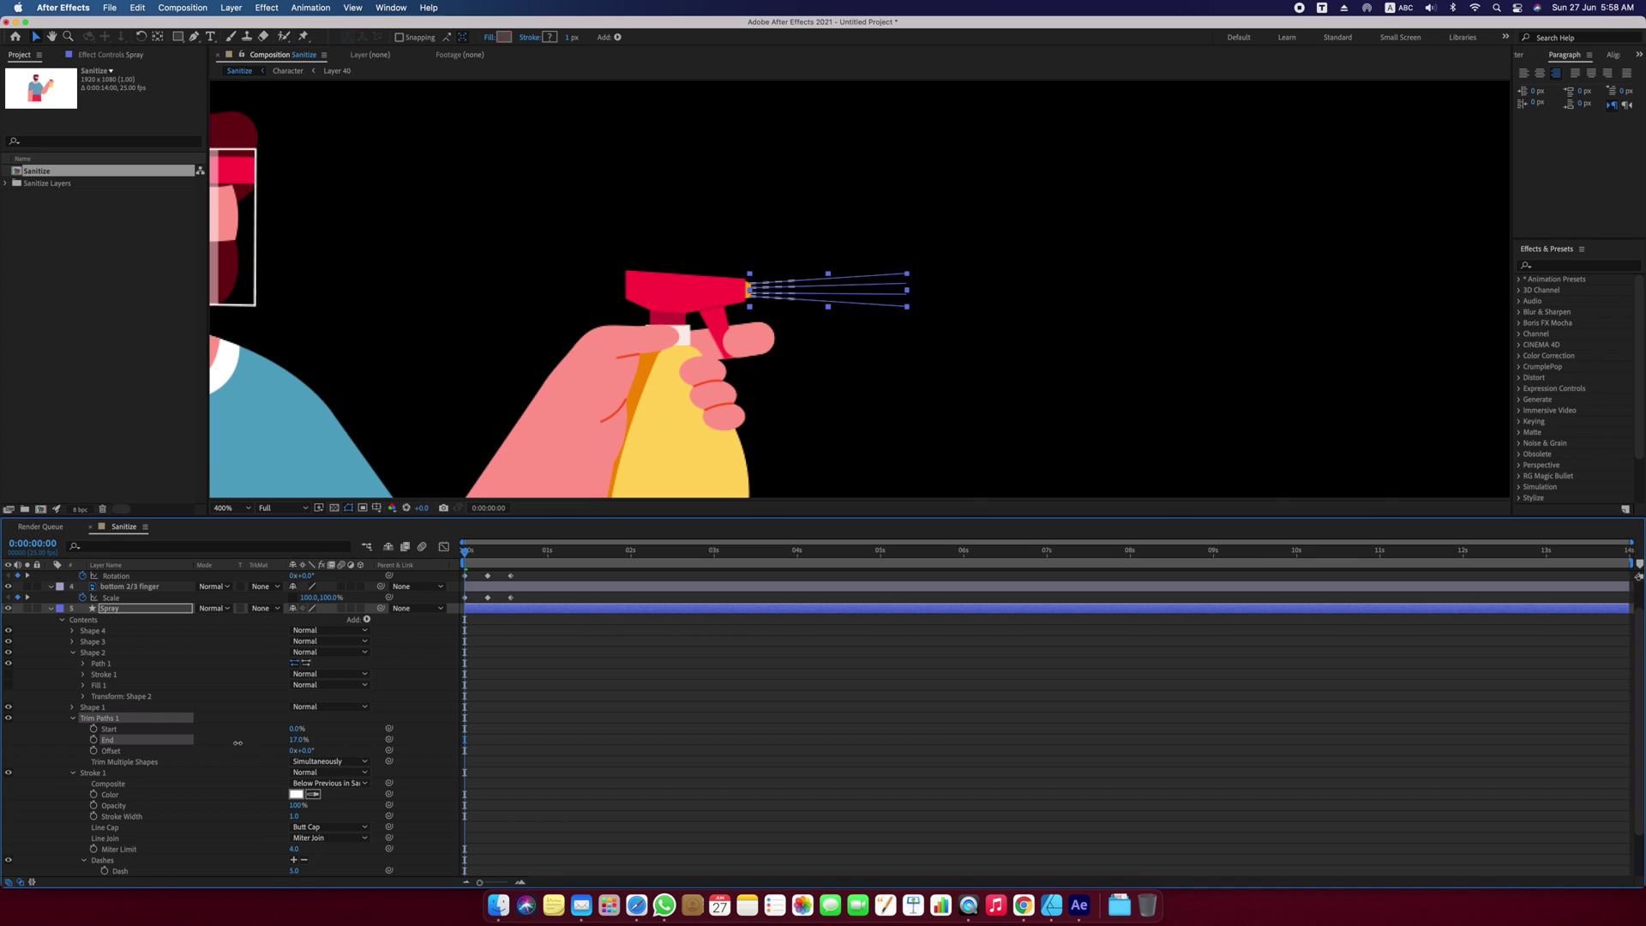
# Keyframe trim Start and End rising from 0% to 100% so the spray shoots out.
pyautogui.click(93, 728)
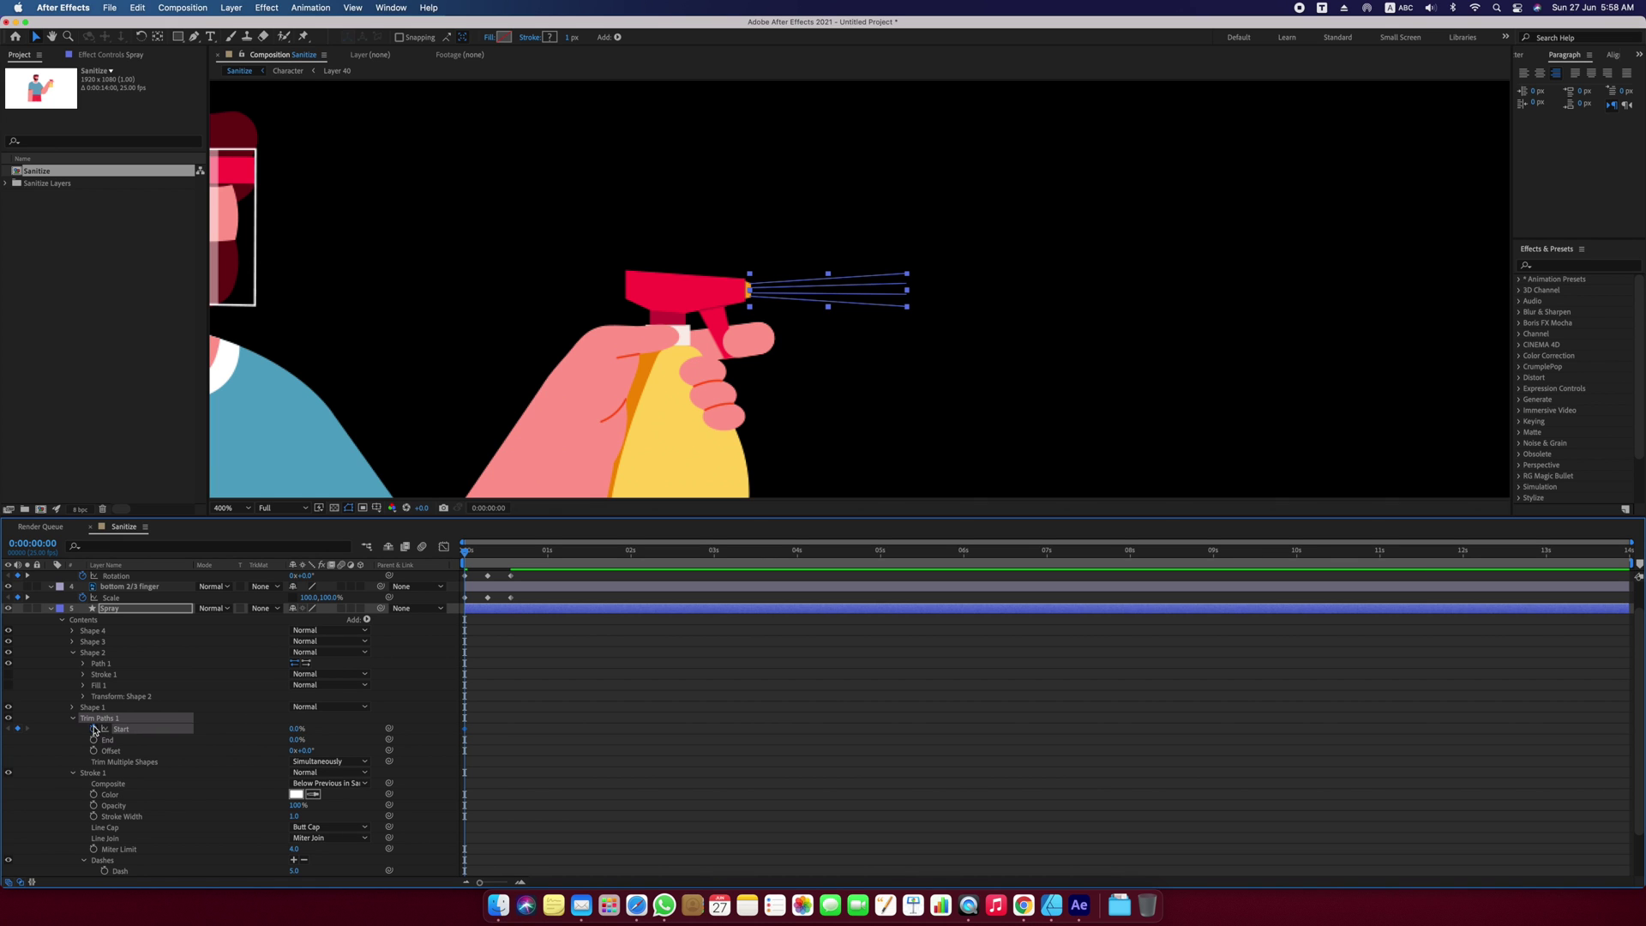
pyautogui.click(94, 739)
pyautogui.moveTo(467, 554); pyautogui.dragTo(482, 557)
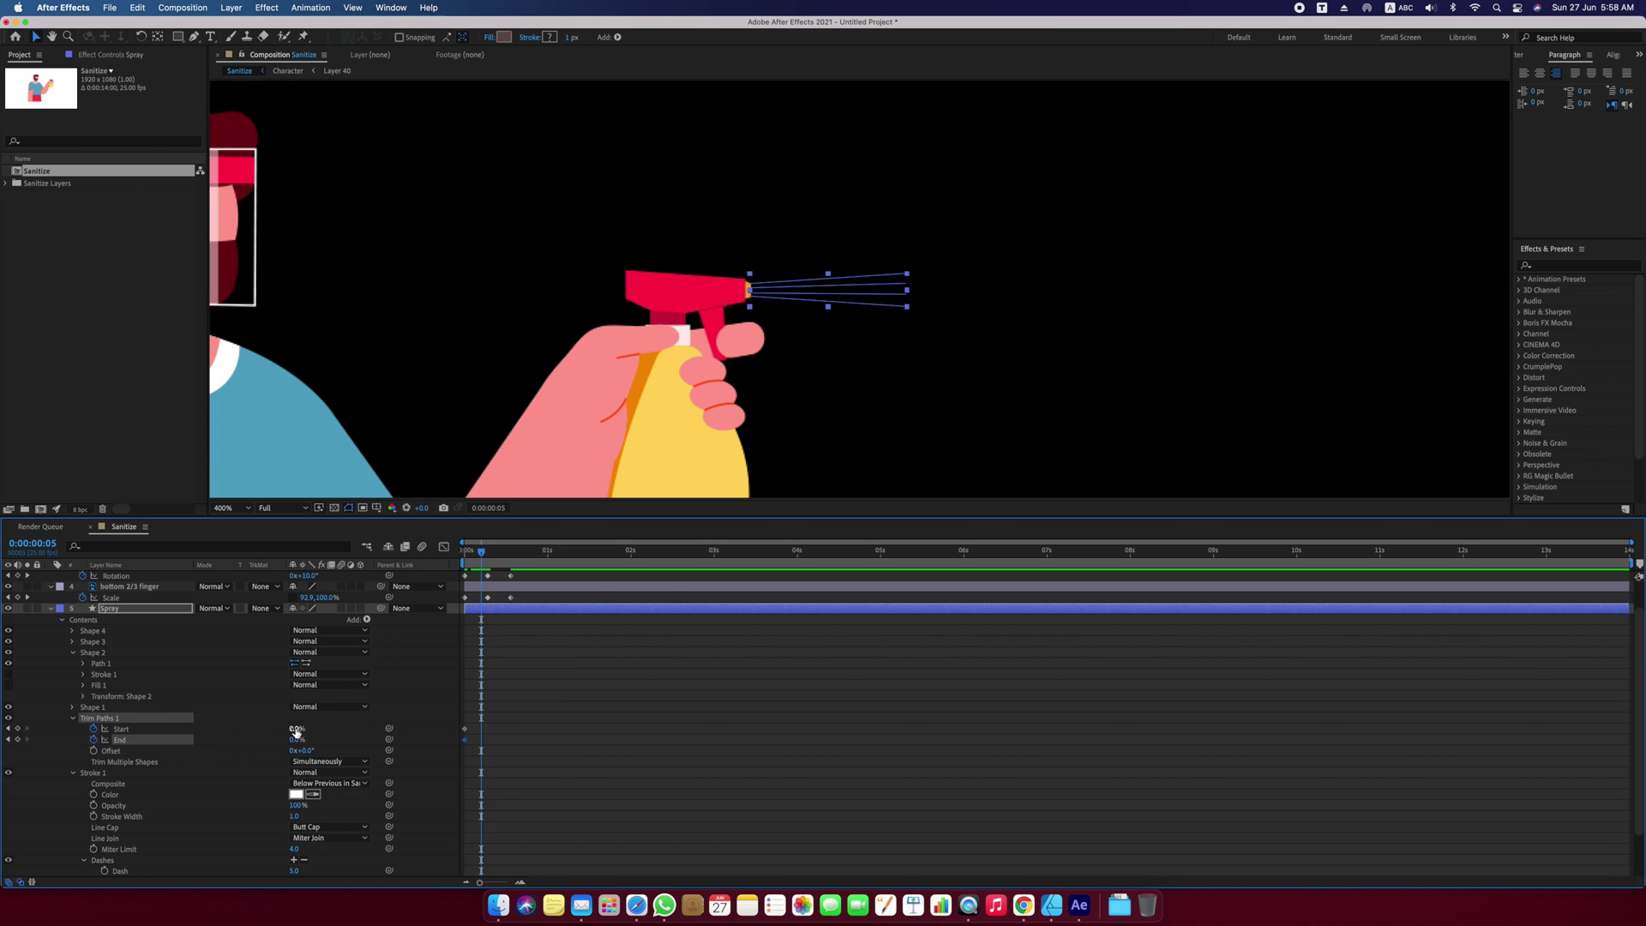
pyautogui.click(17, 728)
pyautogui.moveTo(481, 551); pyautogui.dragTo(498, 556)
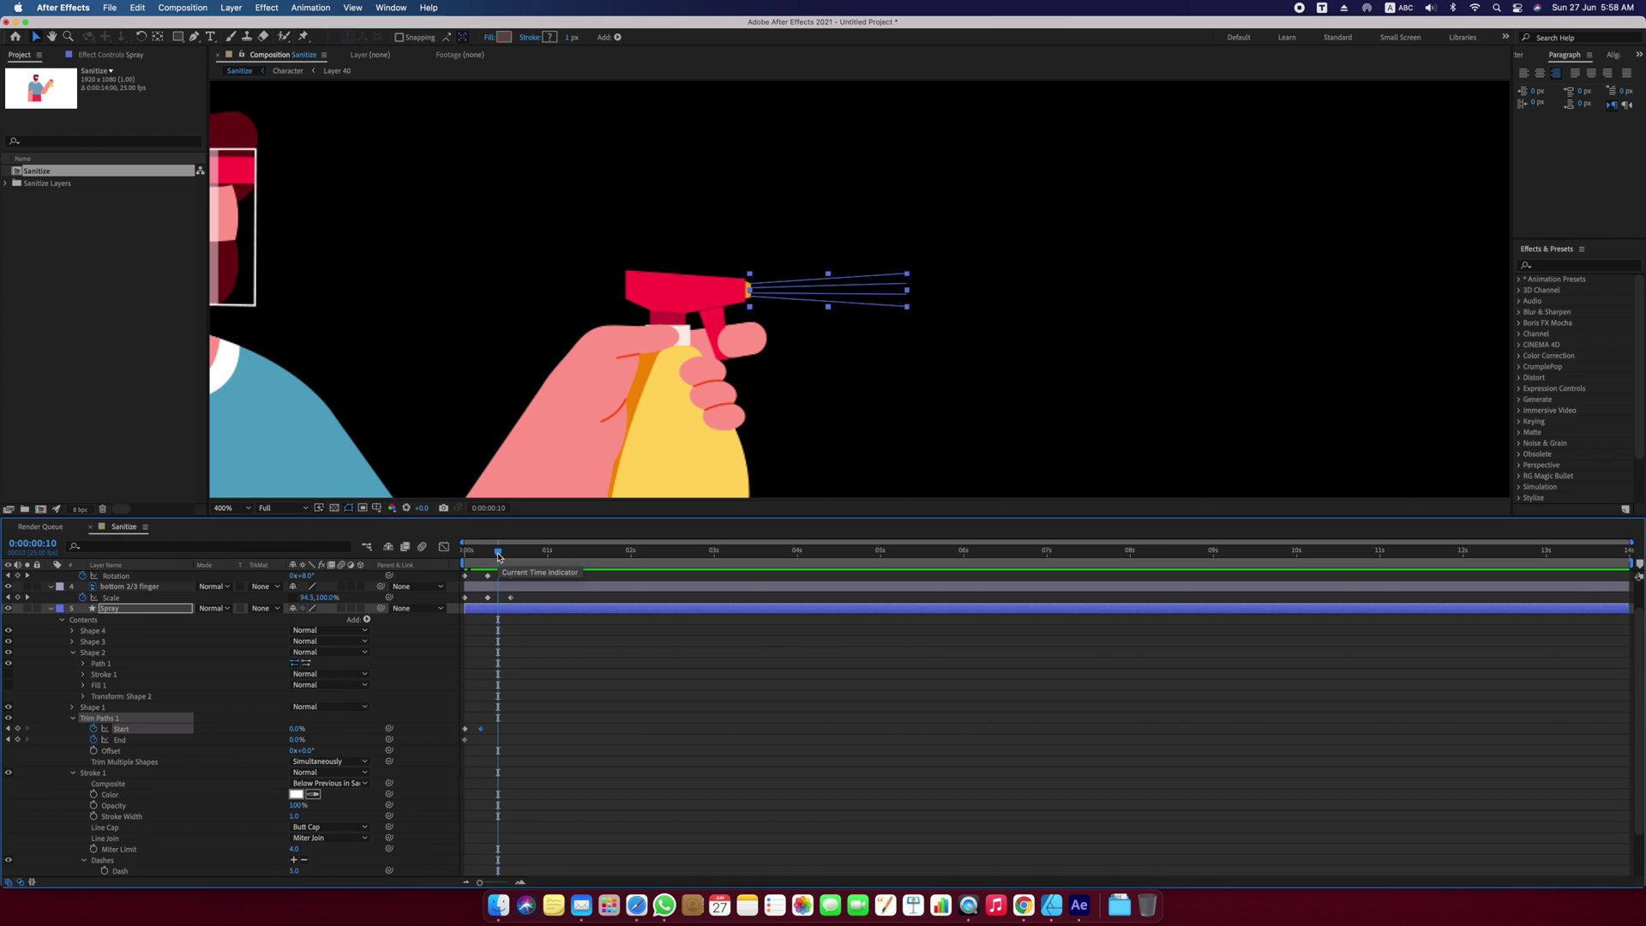
pyautogui.moveTo(297, 728); pyautogui.dragTo(330, 724)
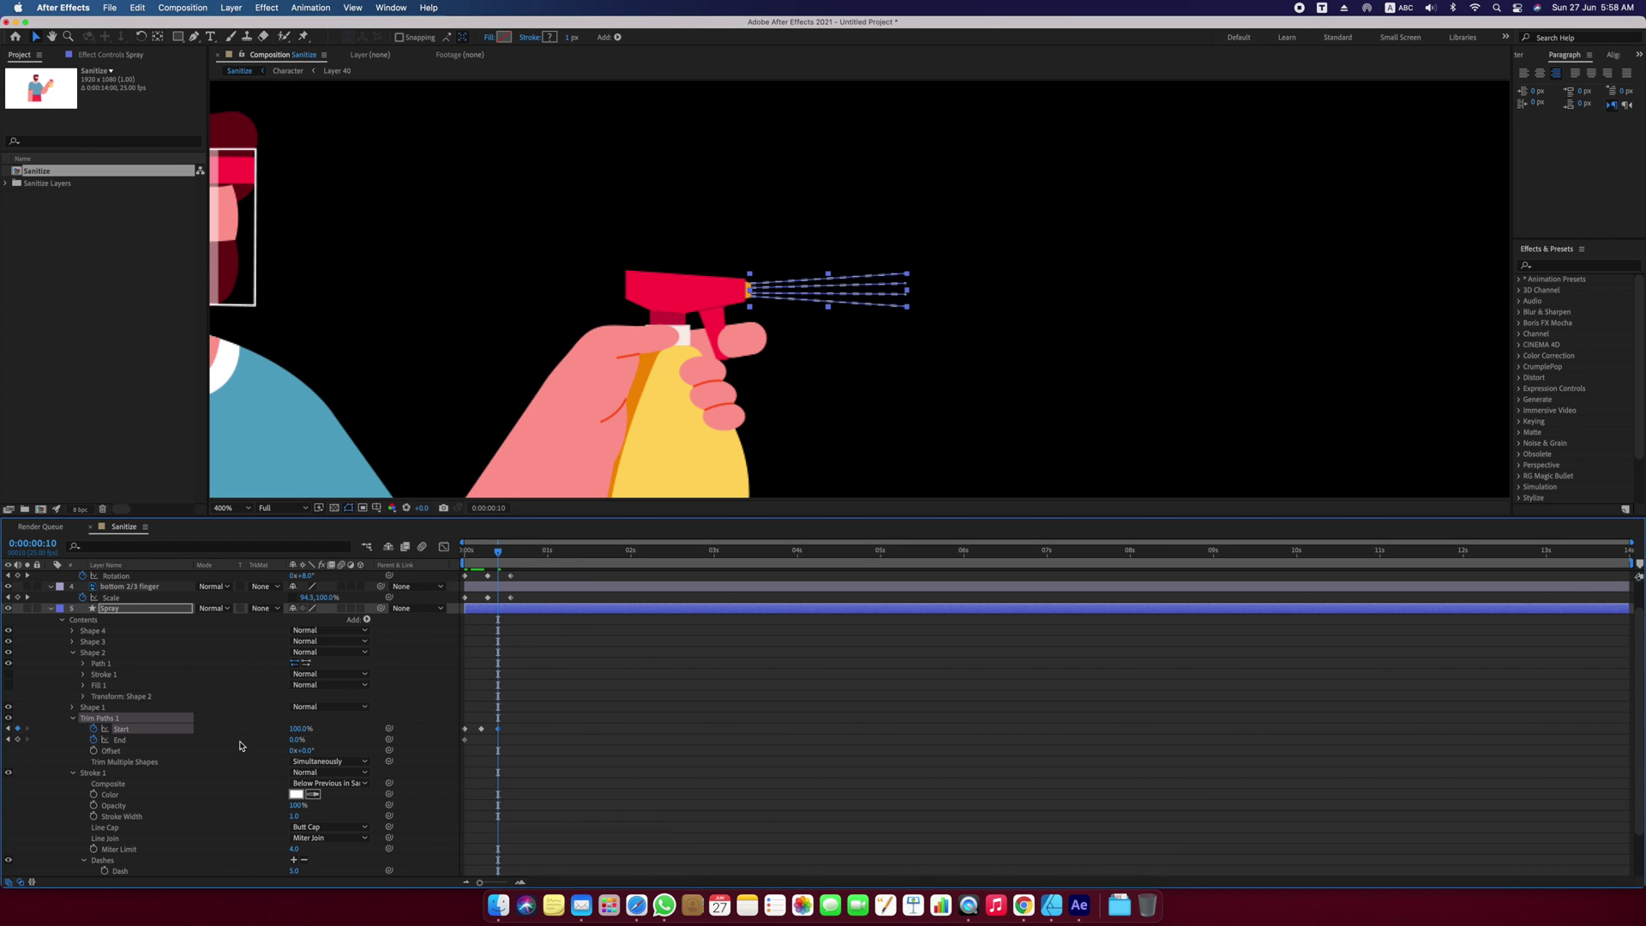
pyautogui.click(18, 740)
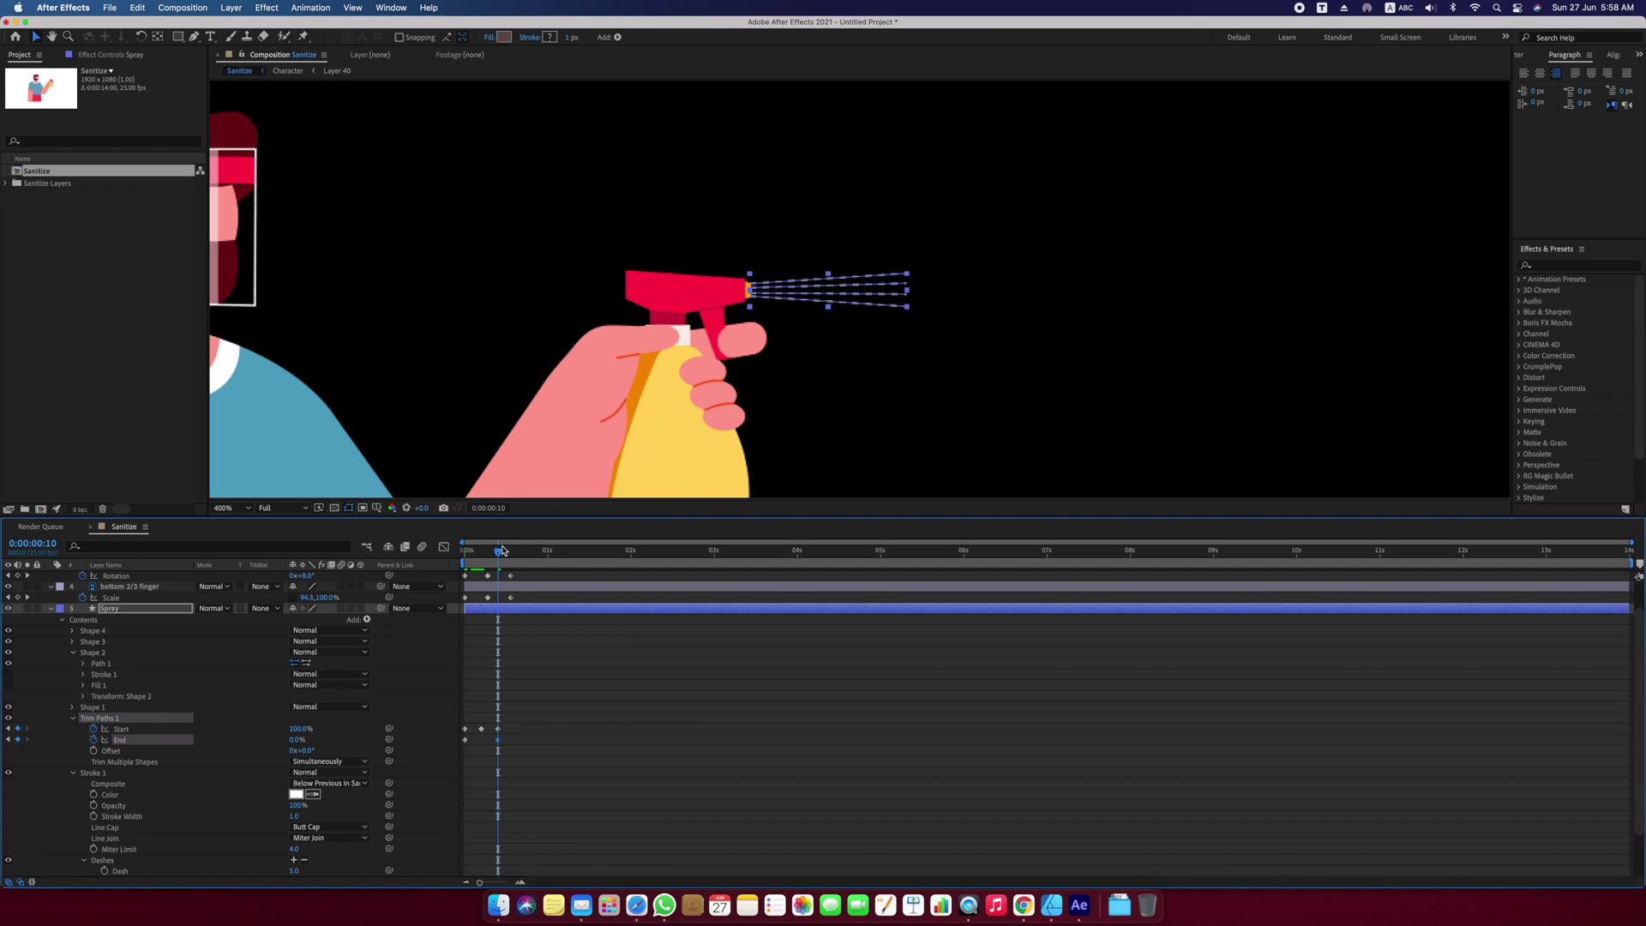
pyautogui.moveTo(502, 551); pyautogui.dragTo(516, 554)
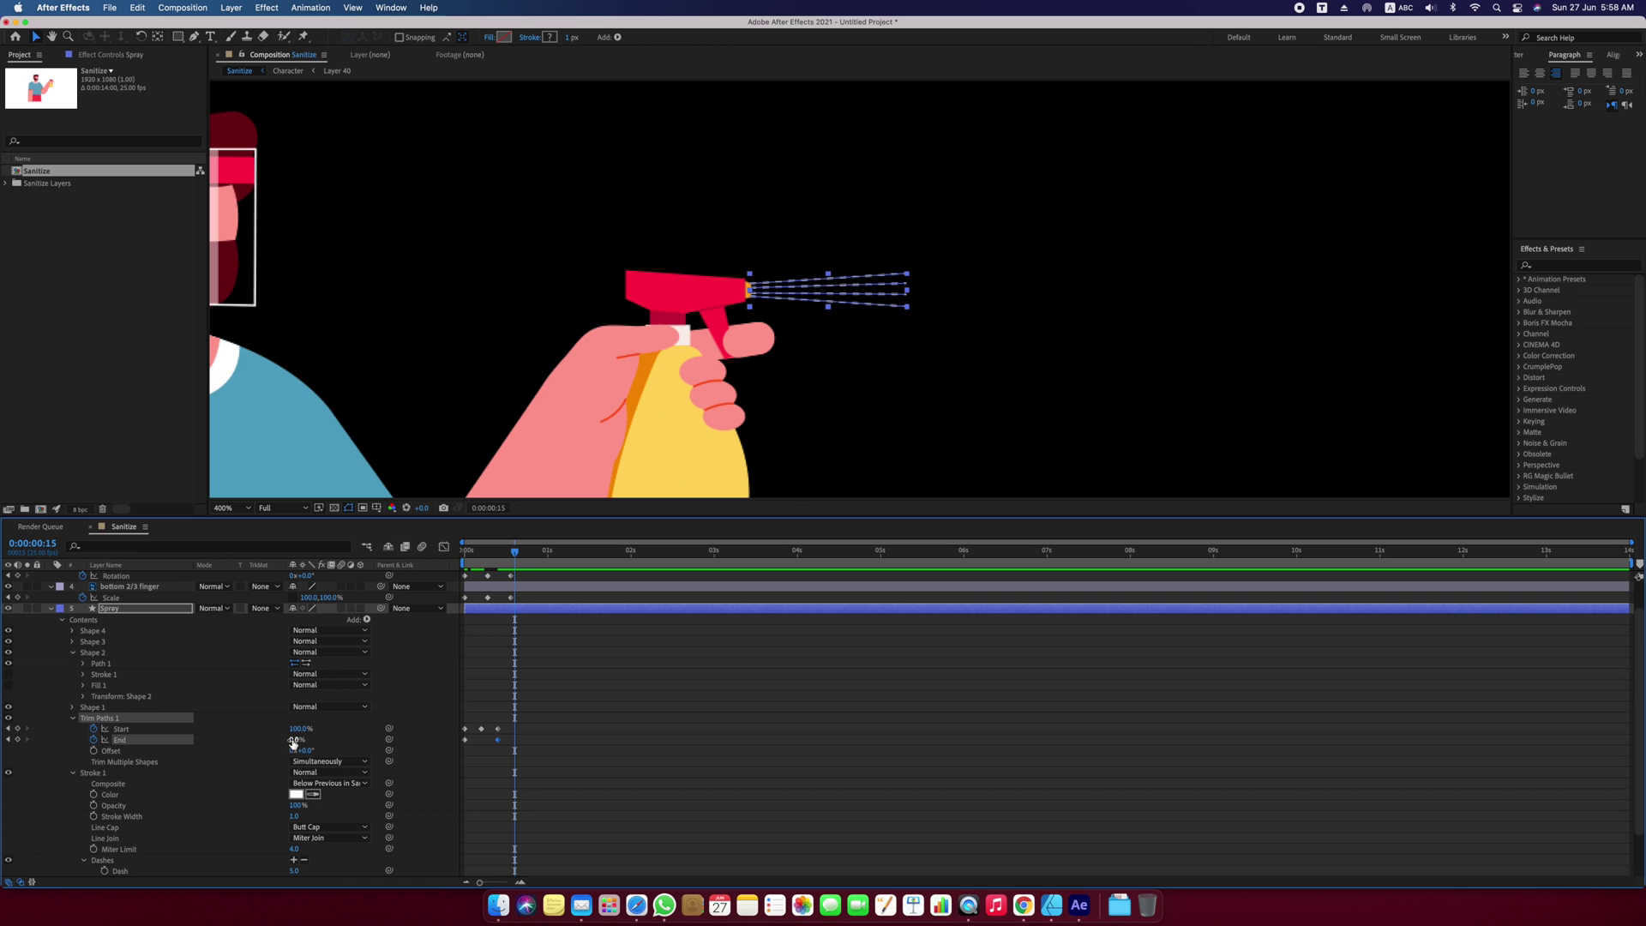
pyautogui.moveTo(294, 742); pyautogui.dragTo(352, 736)
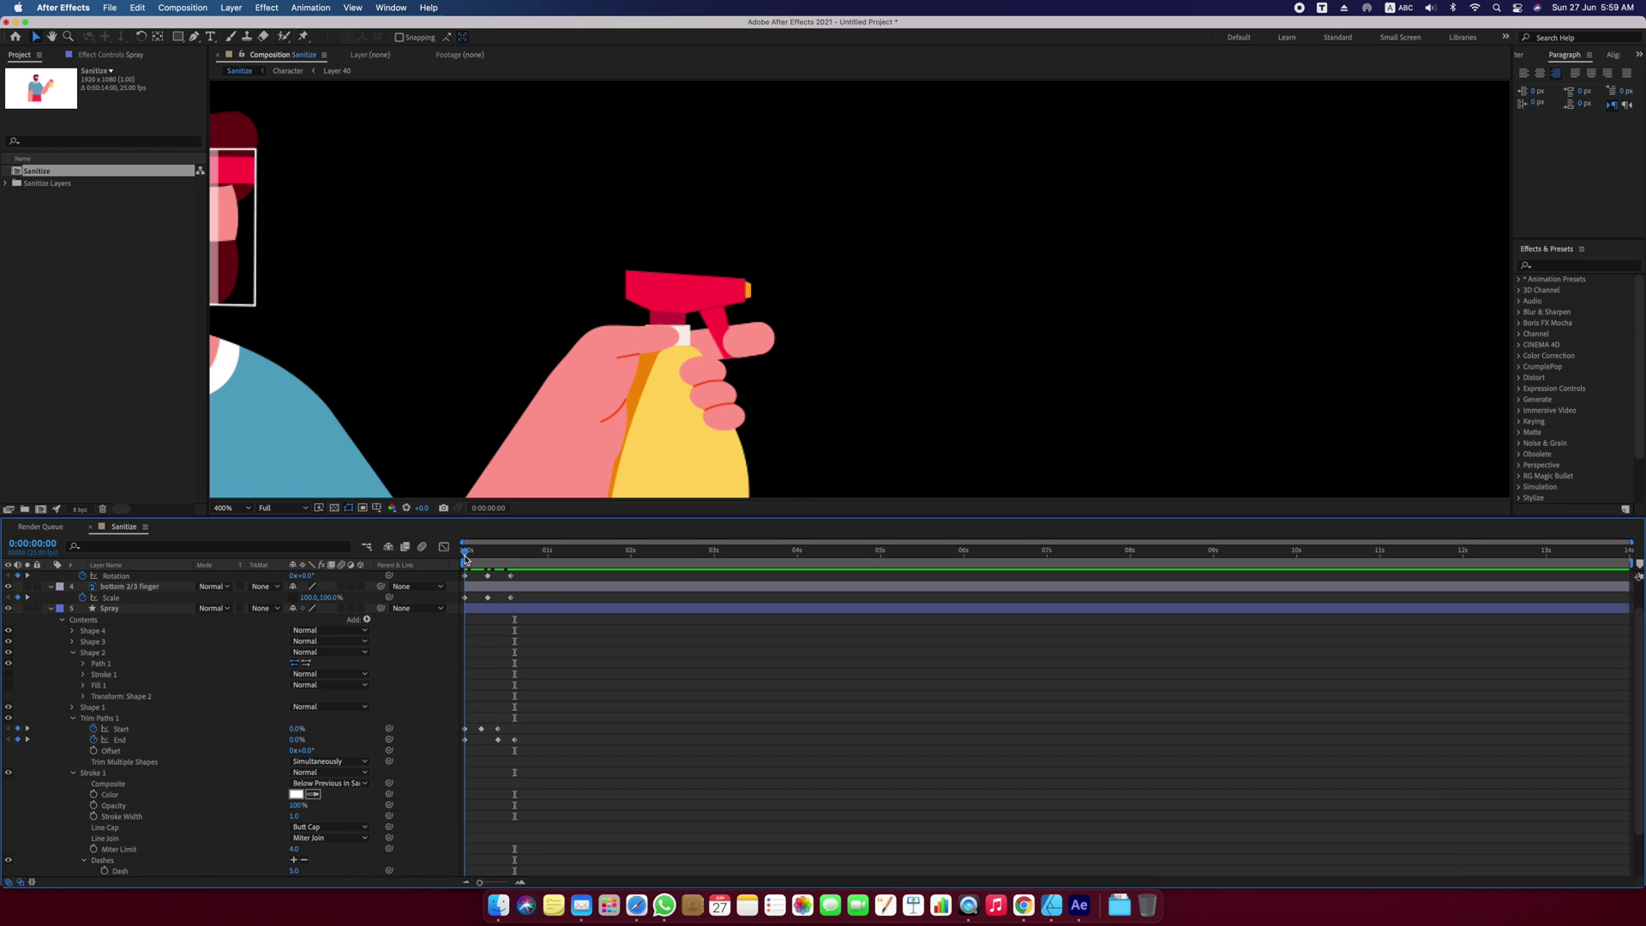
pyautogui.moveTo(471, 553); pyautogui.dragTo(521, 555)
pyautogui.scroll(-2, 698, 435)
pyautogui.press('Home')
pyautogui.press('space')
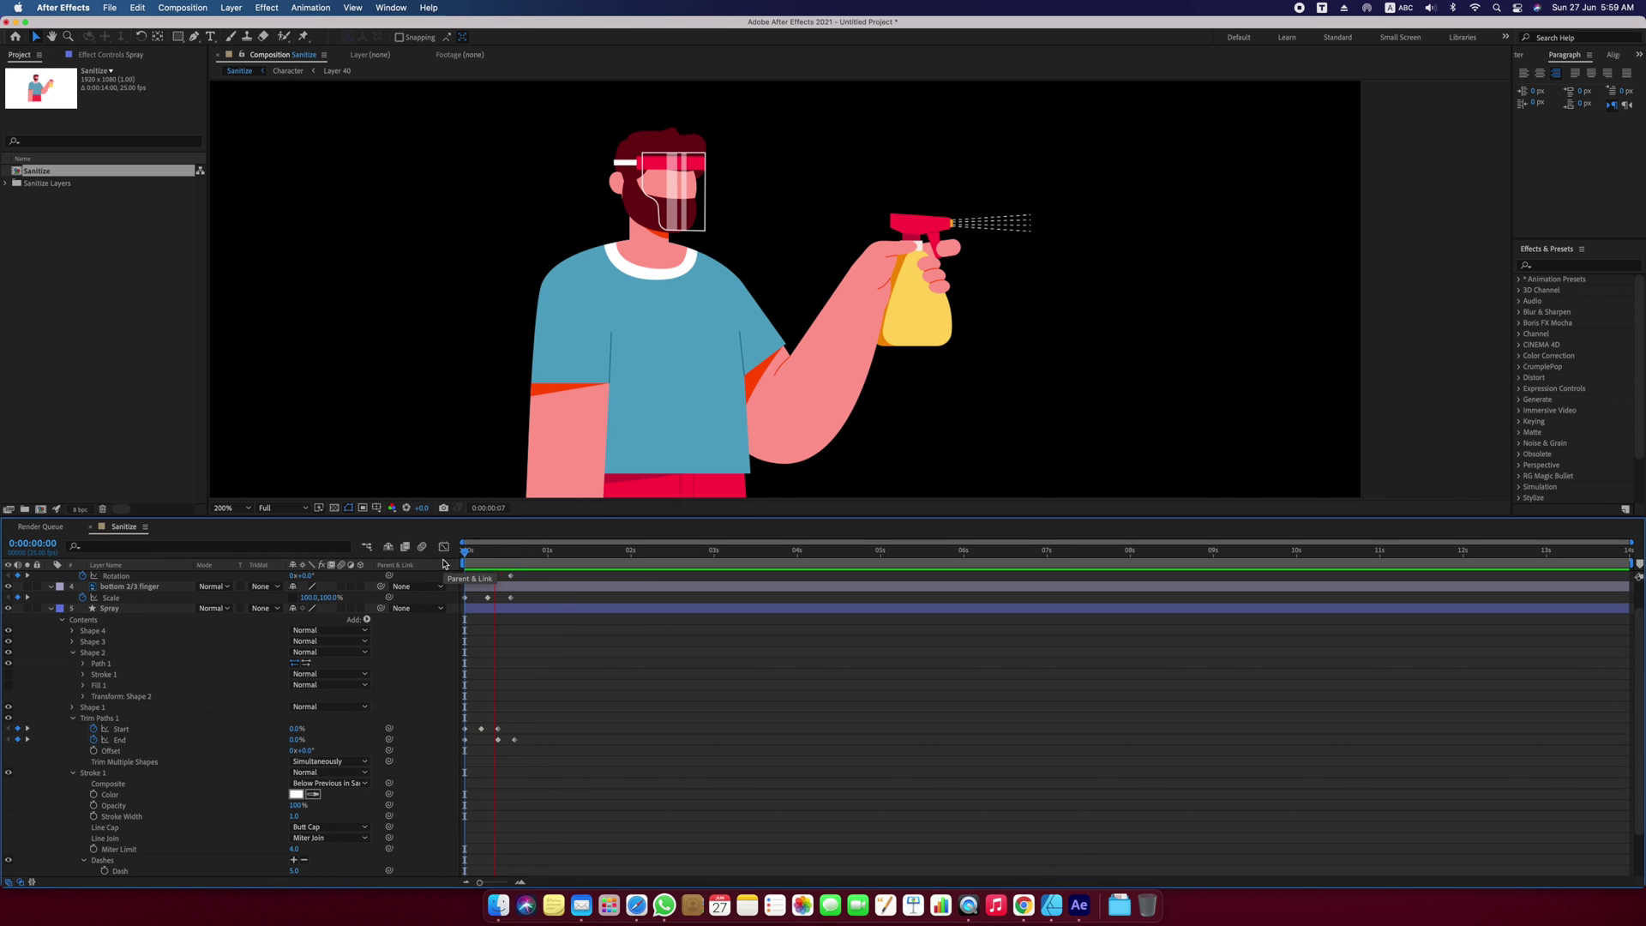
pyautogui.click(474, 553)
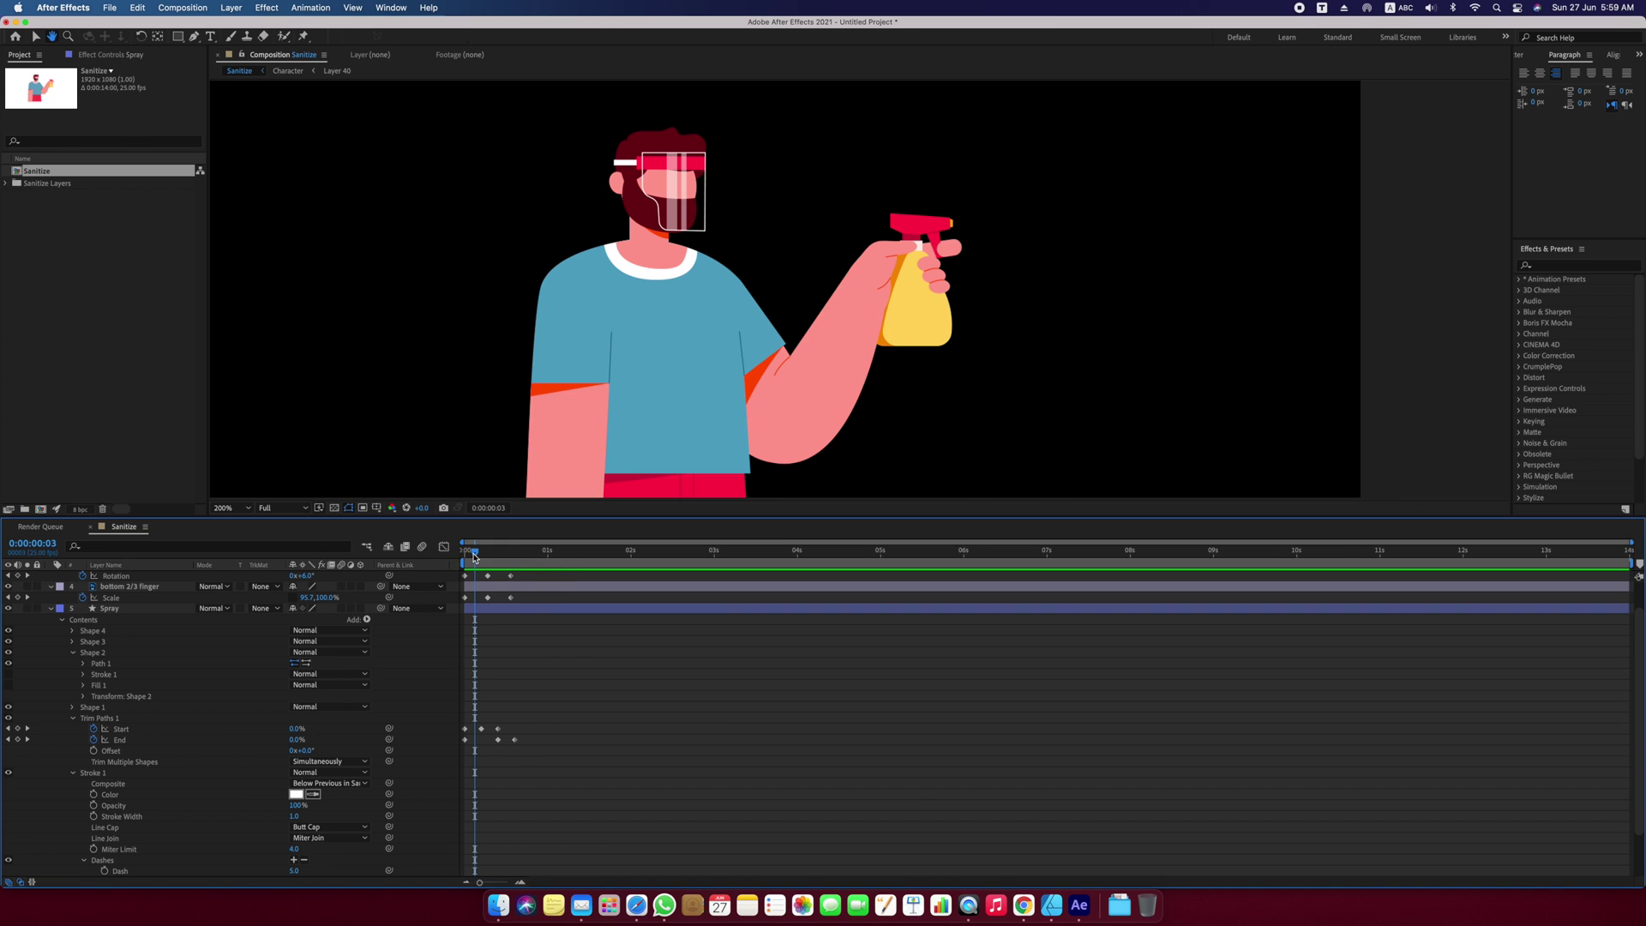
pyautogui.moveTo(474, 553); pyautogui.dragTo(458, 557)
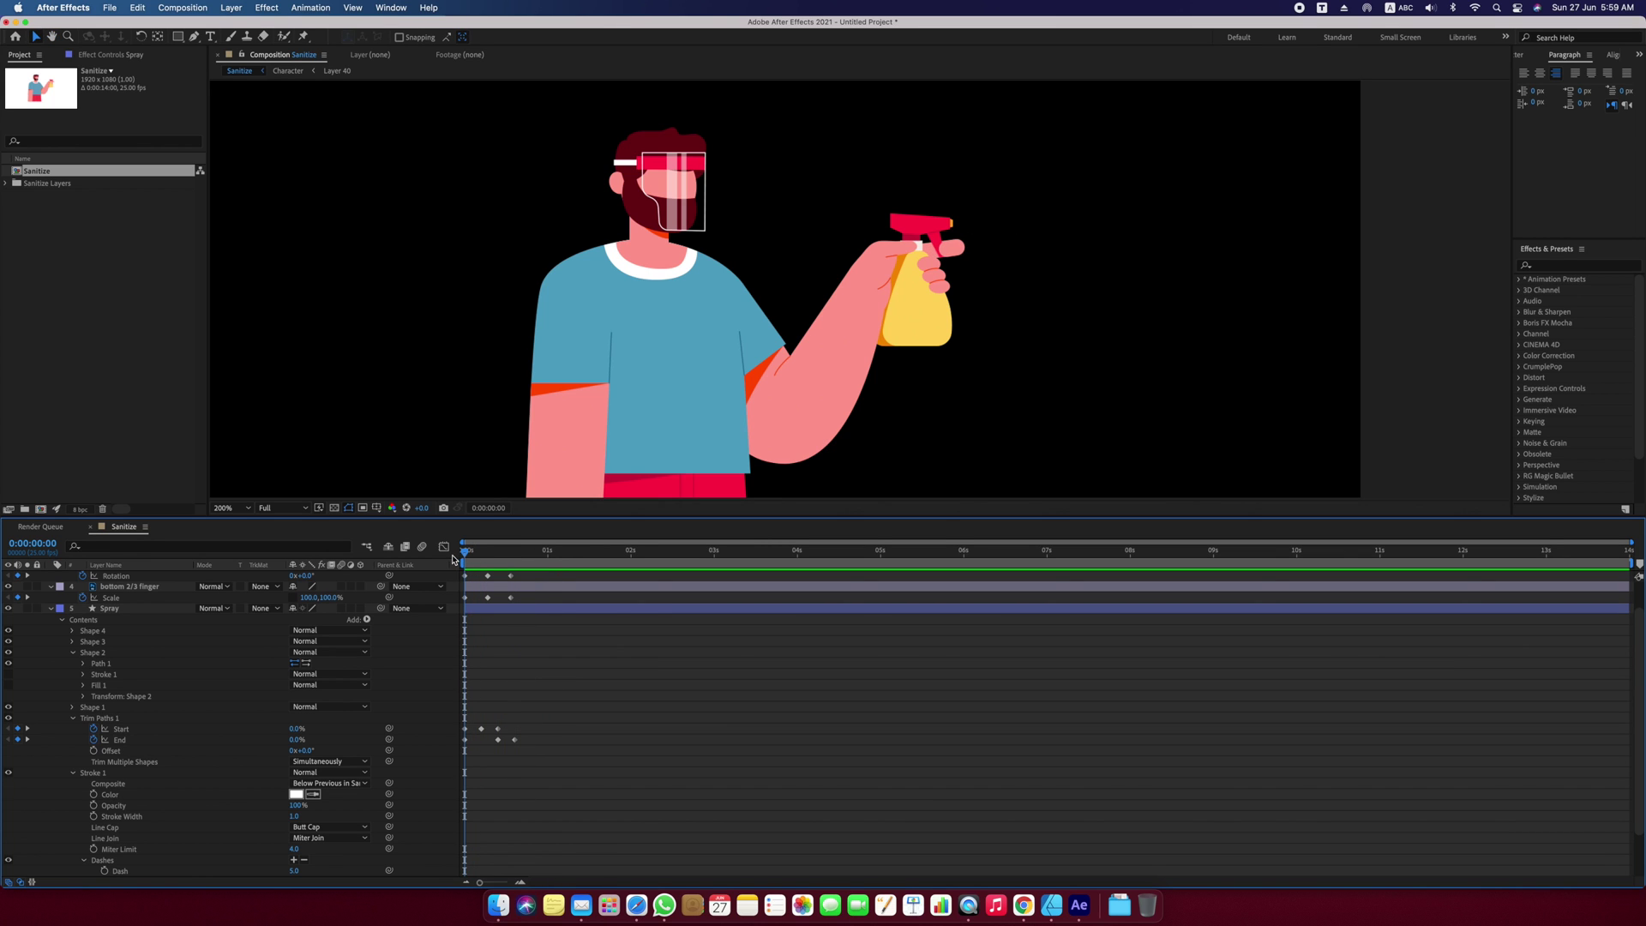
pyautogui.scroll(-1, 455, 559)
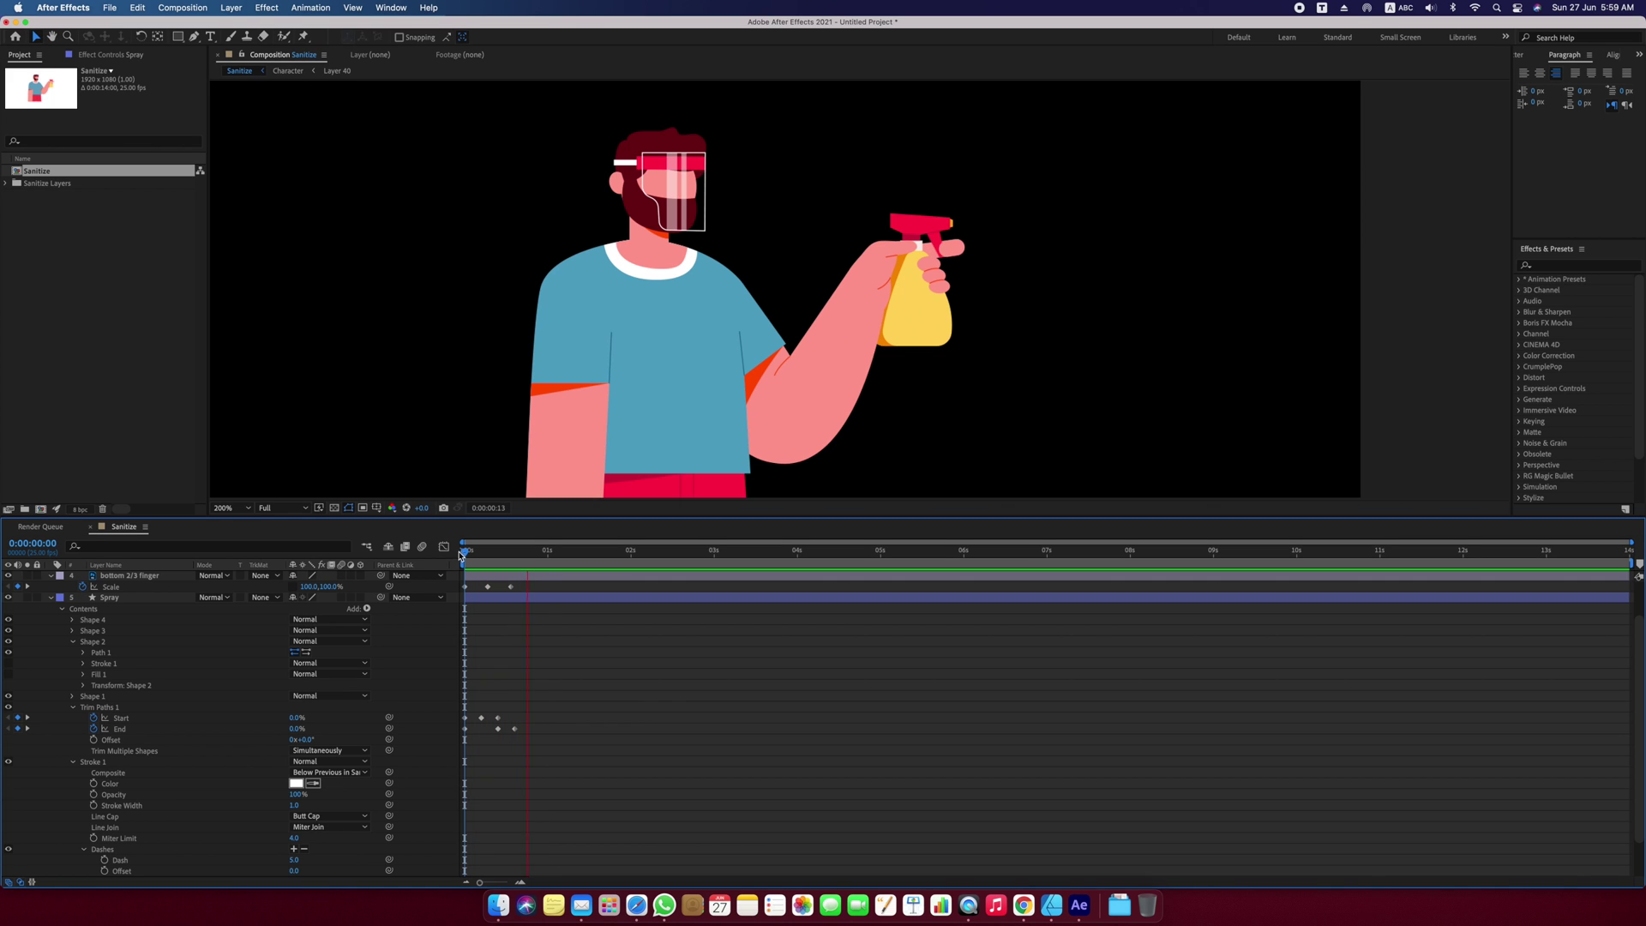
pyautogui.press('space')
pyautogui.moveTo(461, 555); pyautogui.dragTo(537, 559)
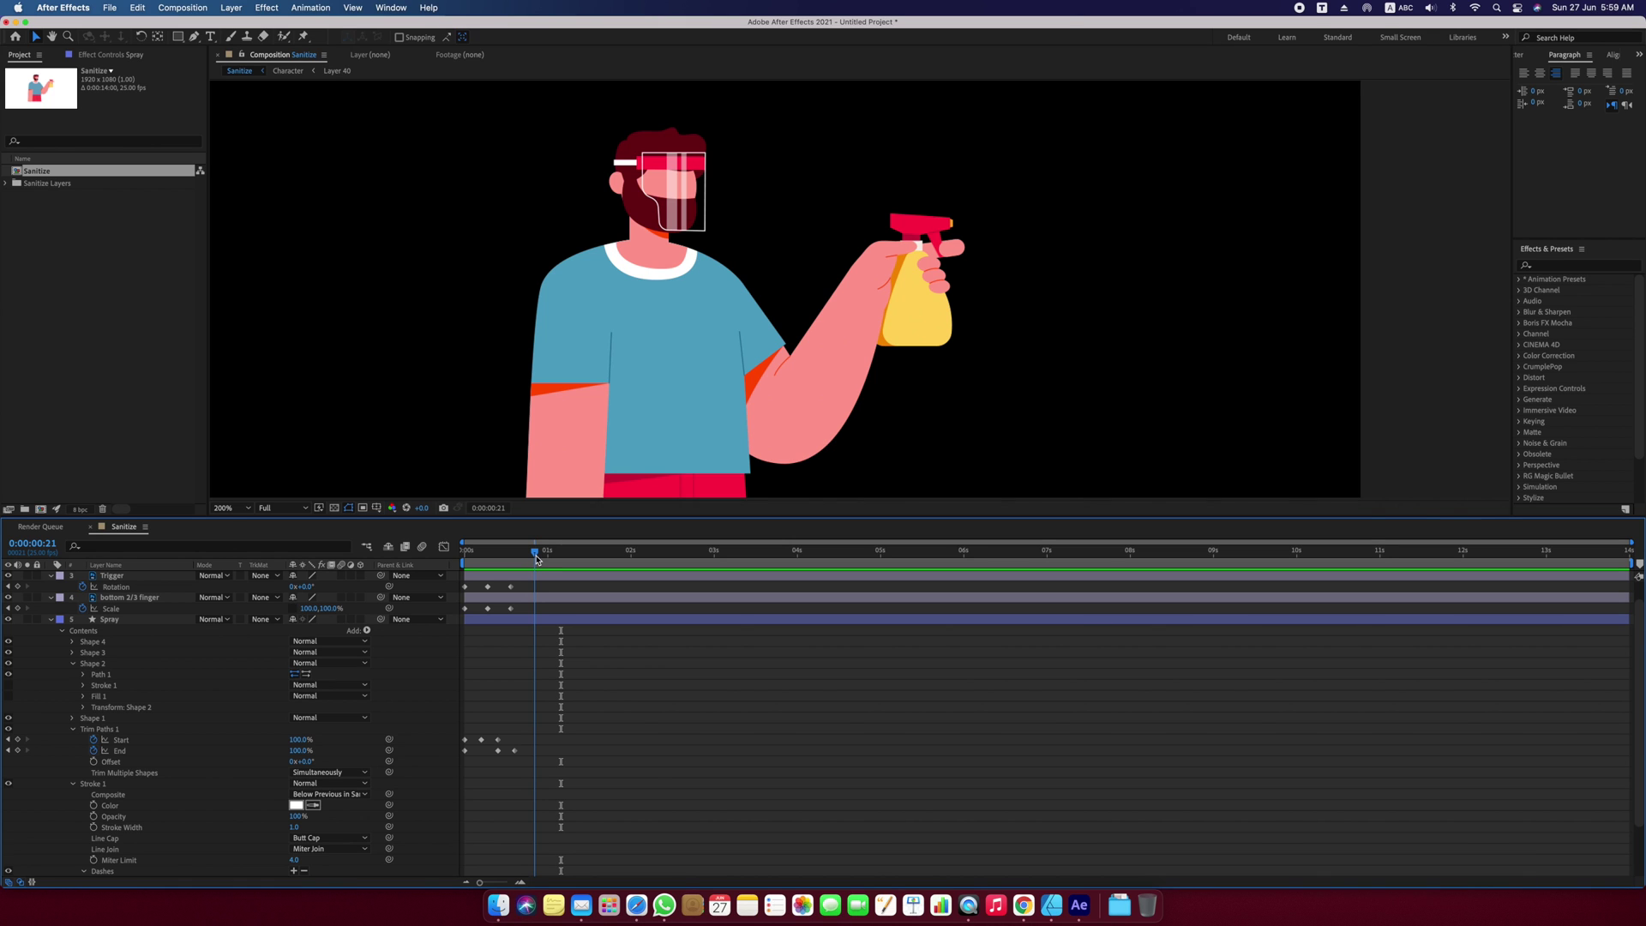
# Add frame-21 keyframes on Rotation, Scale, trim Start and trim End.
pyautogui.click(18, 586)
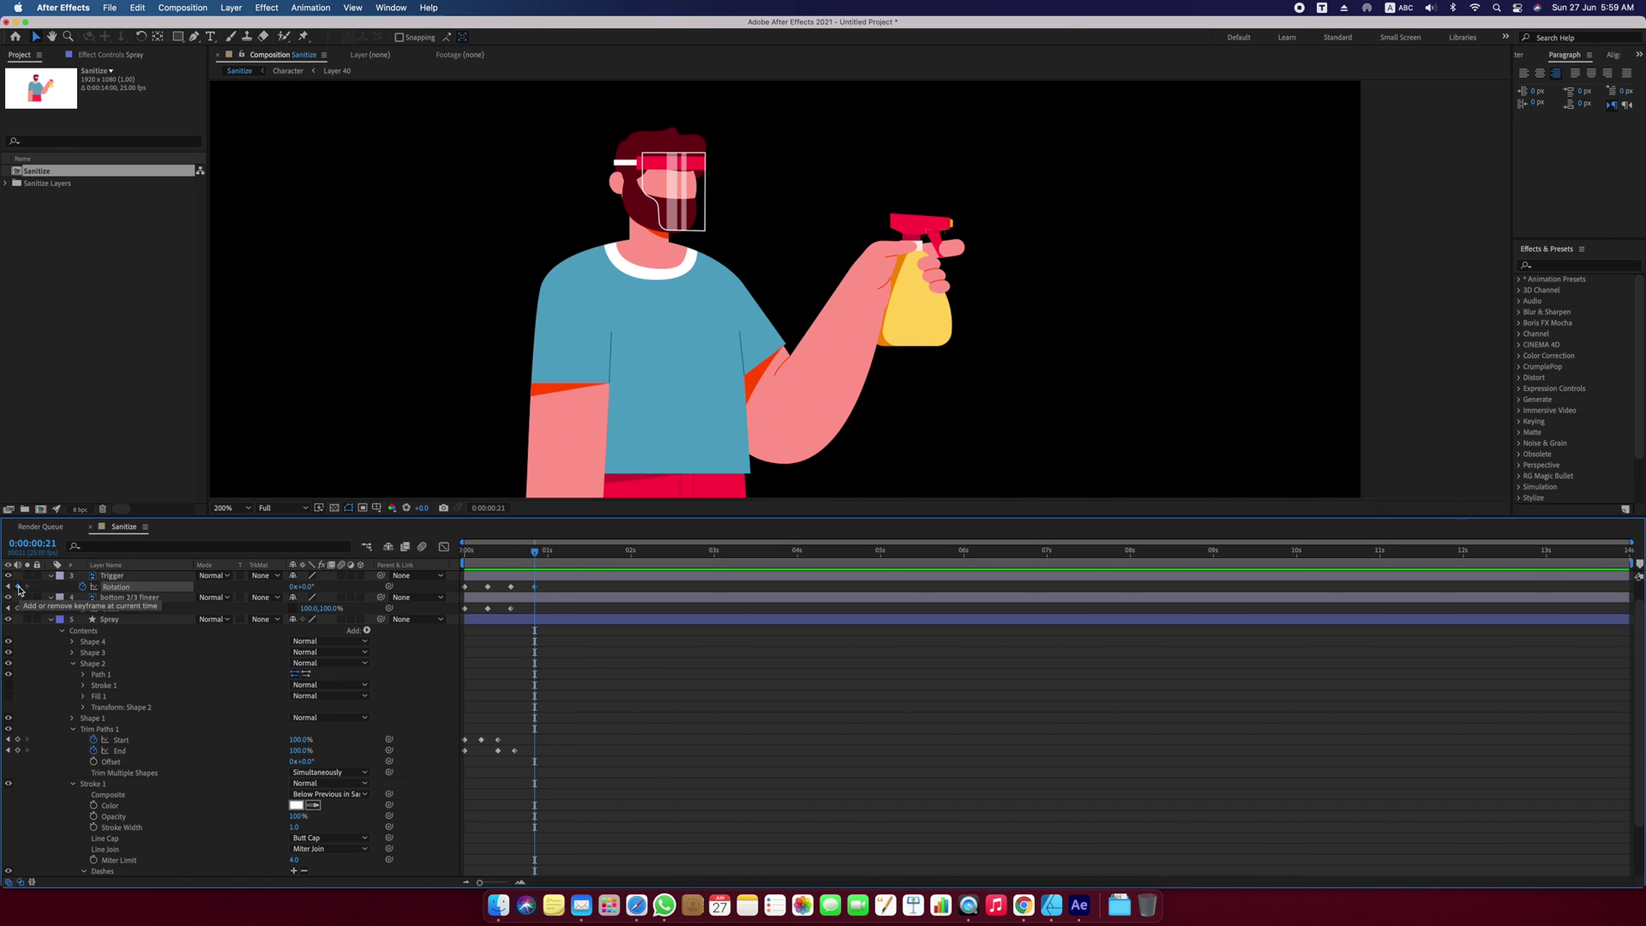
pyautogui.click(18, 608)
pyautogui.click(18, 739)
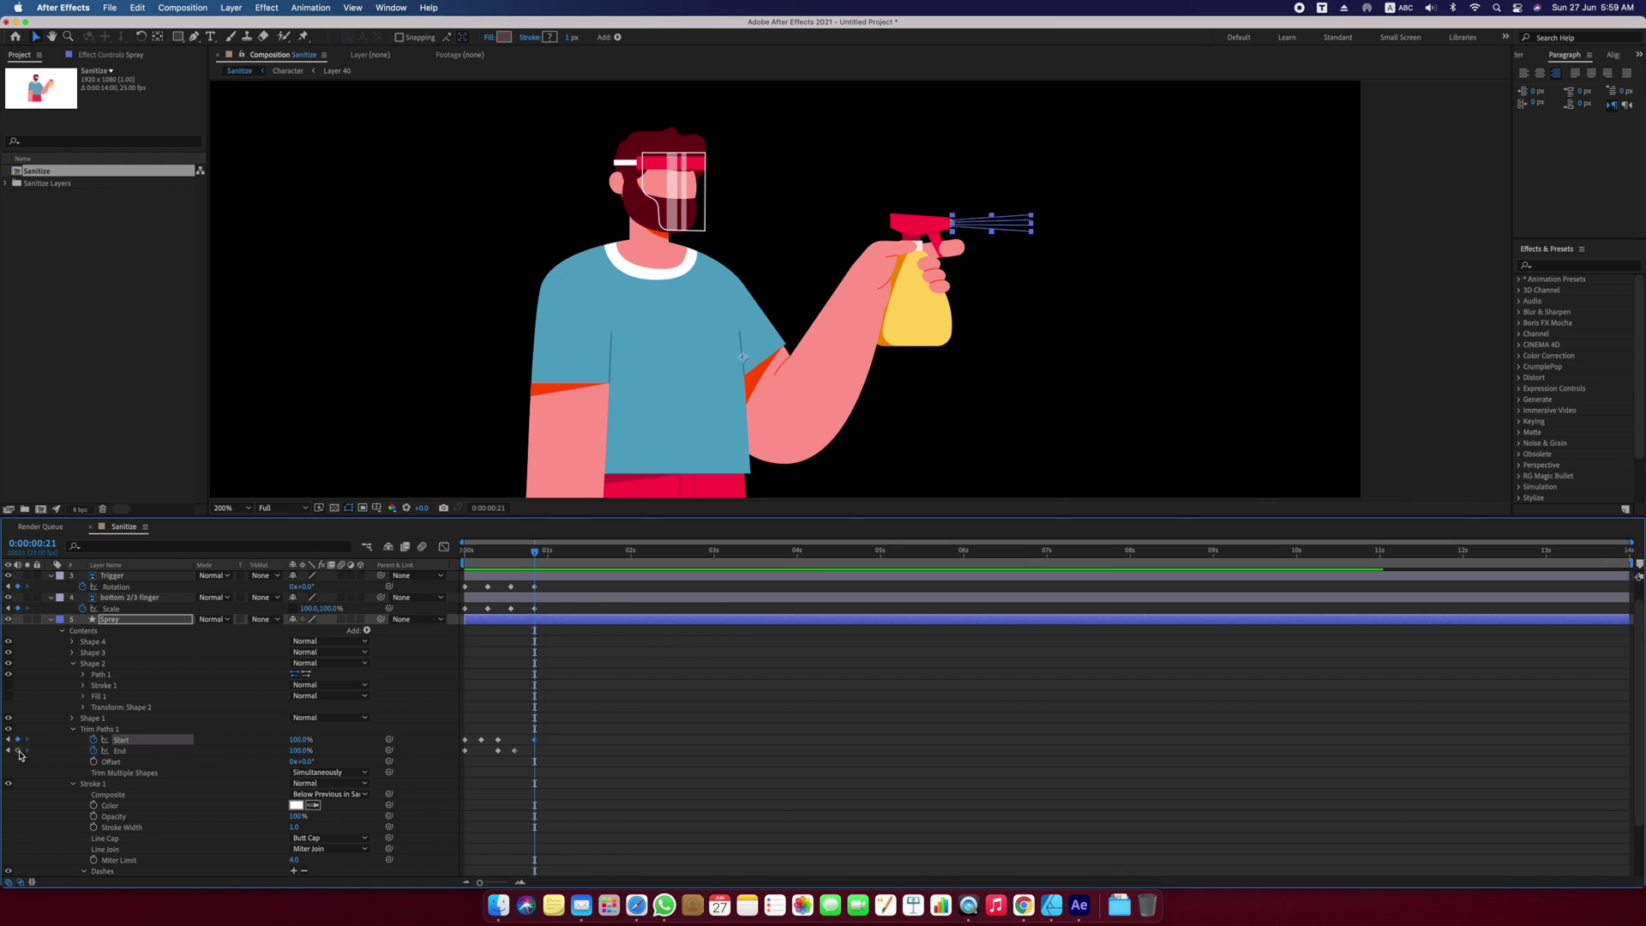
pyautogui.click(18, 751)
pyautogui.press('u')
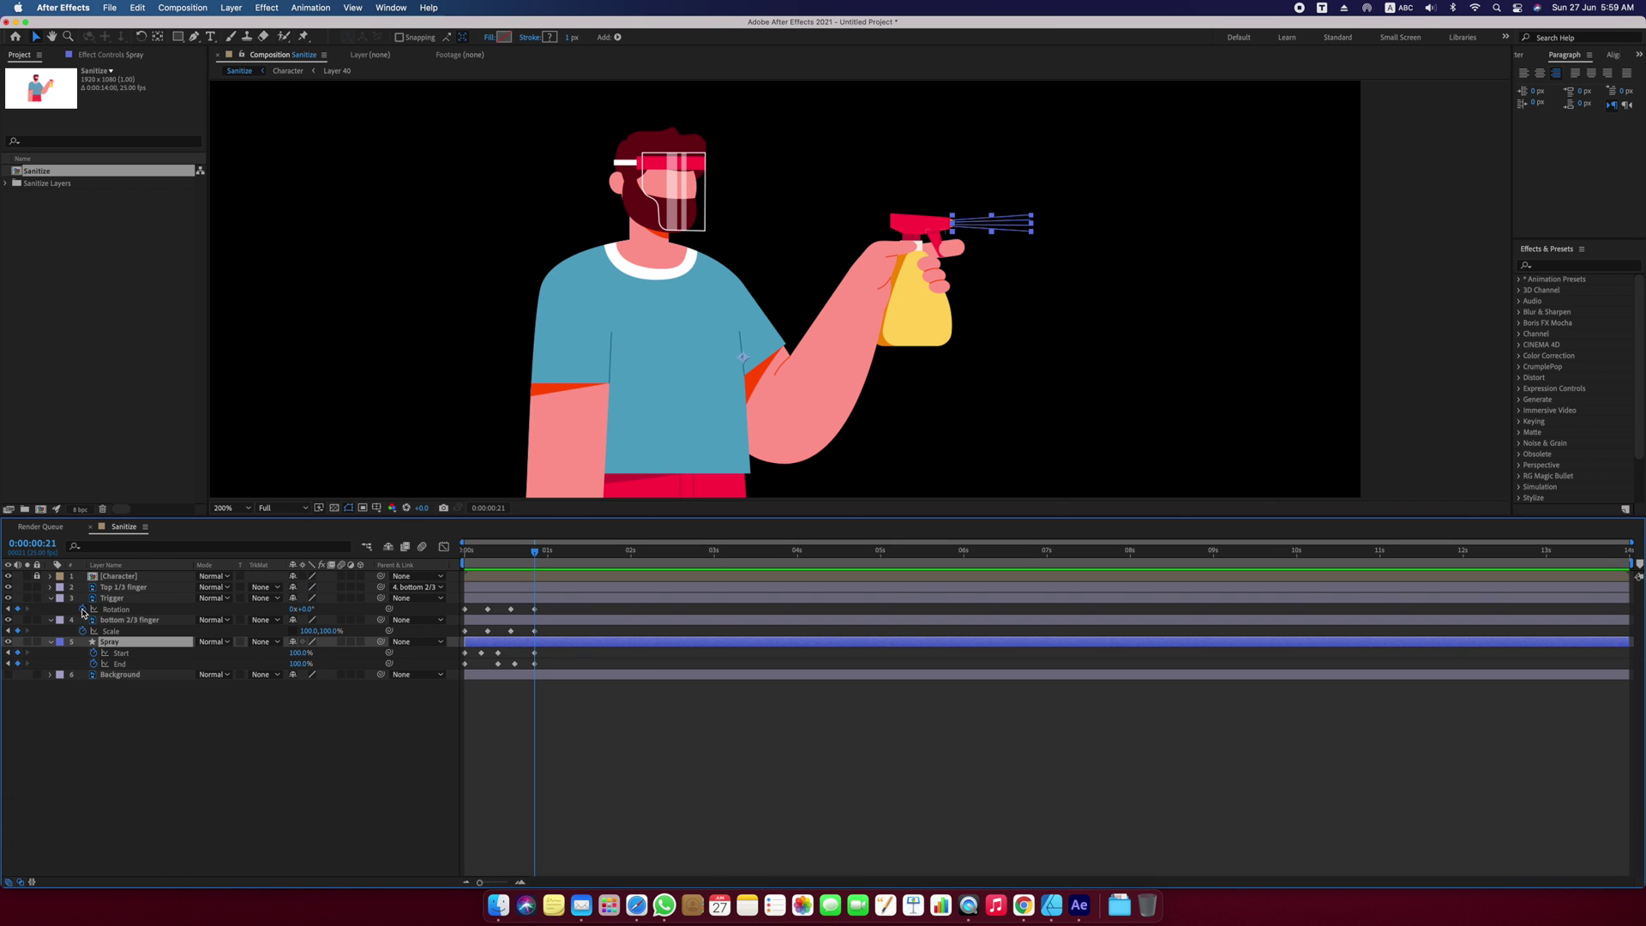
# Give the Trigger's Rotation the expression loopOut('cycle');.
pyautogui.keyDown('alt'); pyautogui.click(82, 610); pyautogui.keyUp('alt')
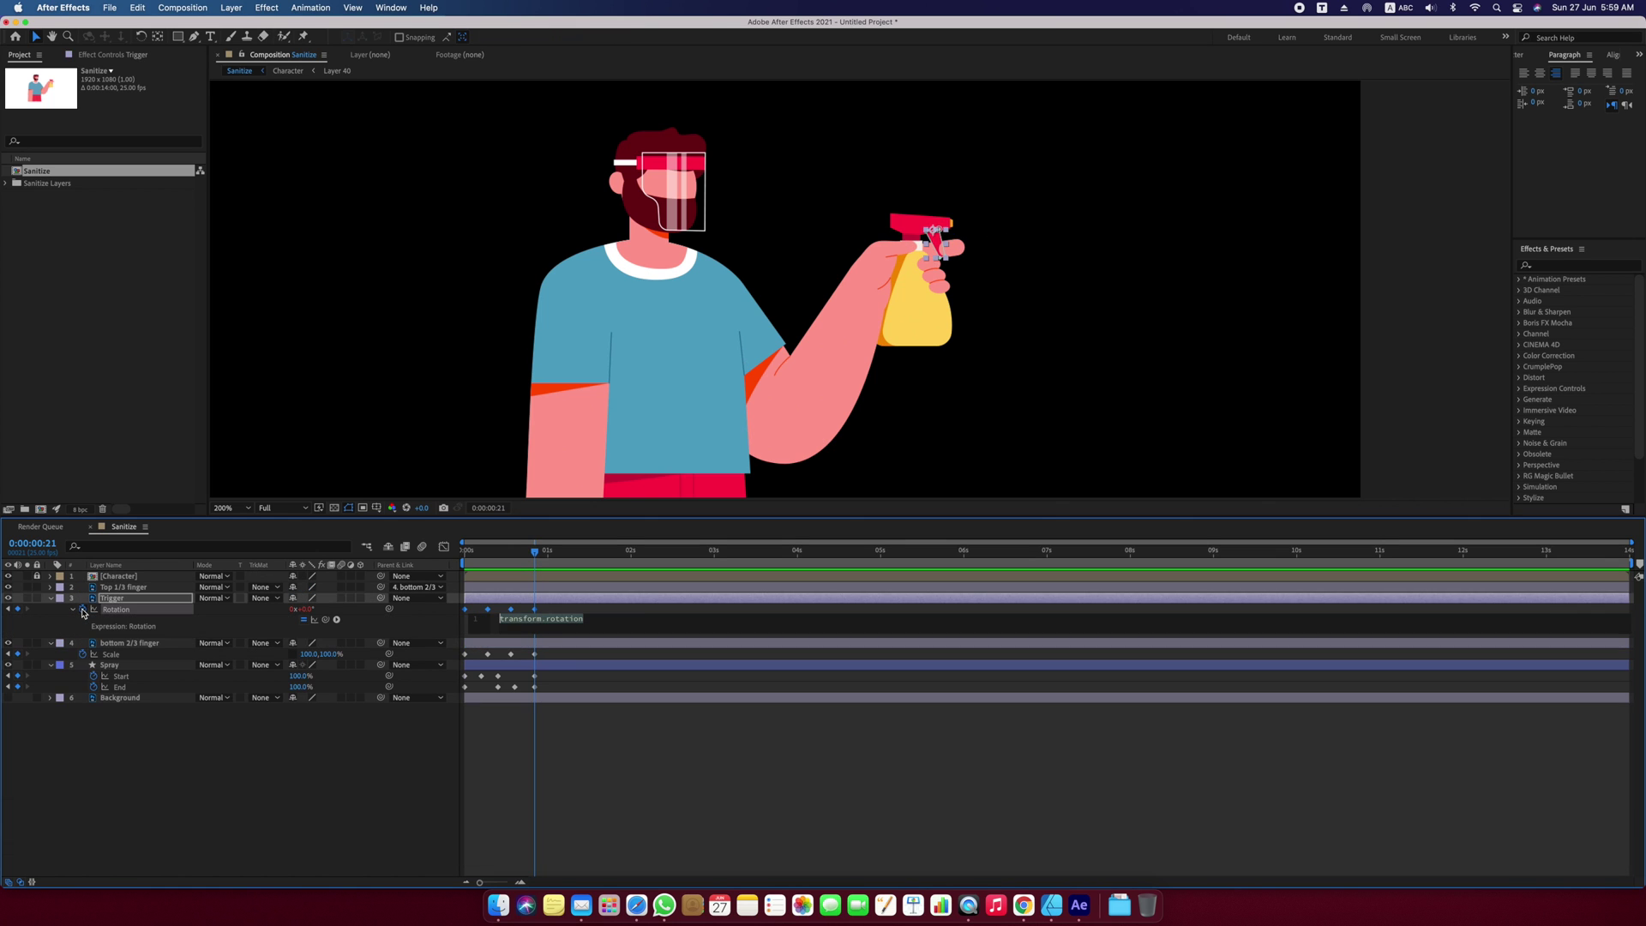
pyautogui.write('loop')
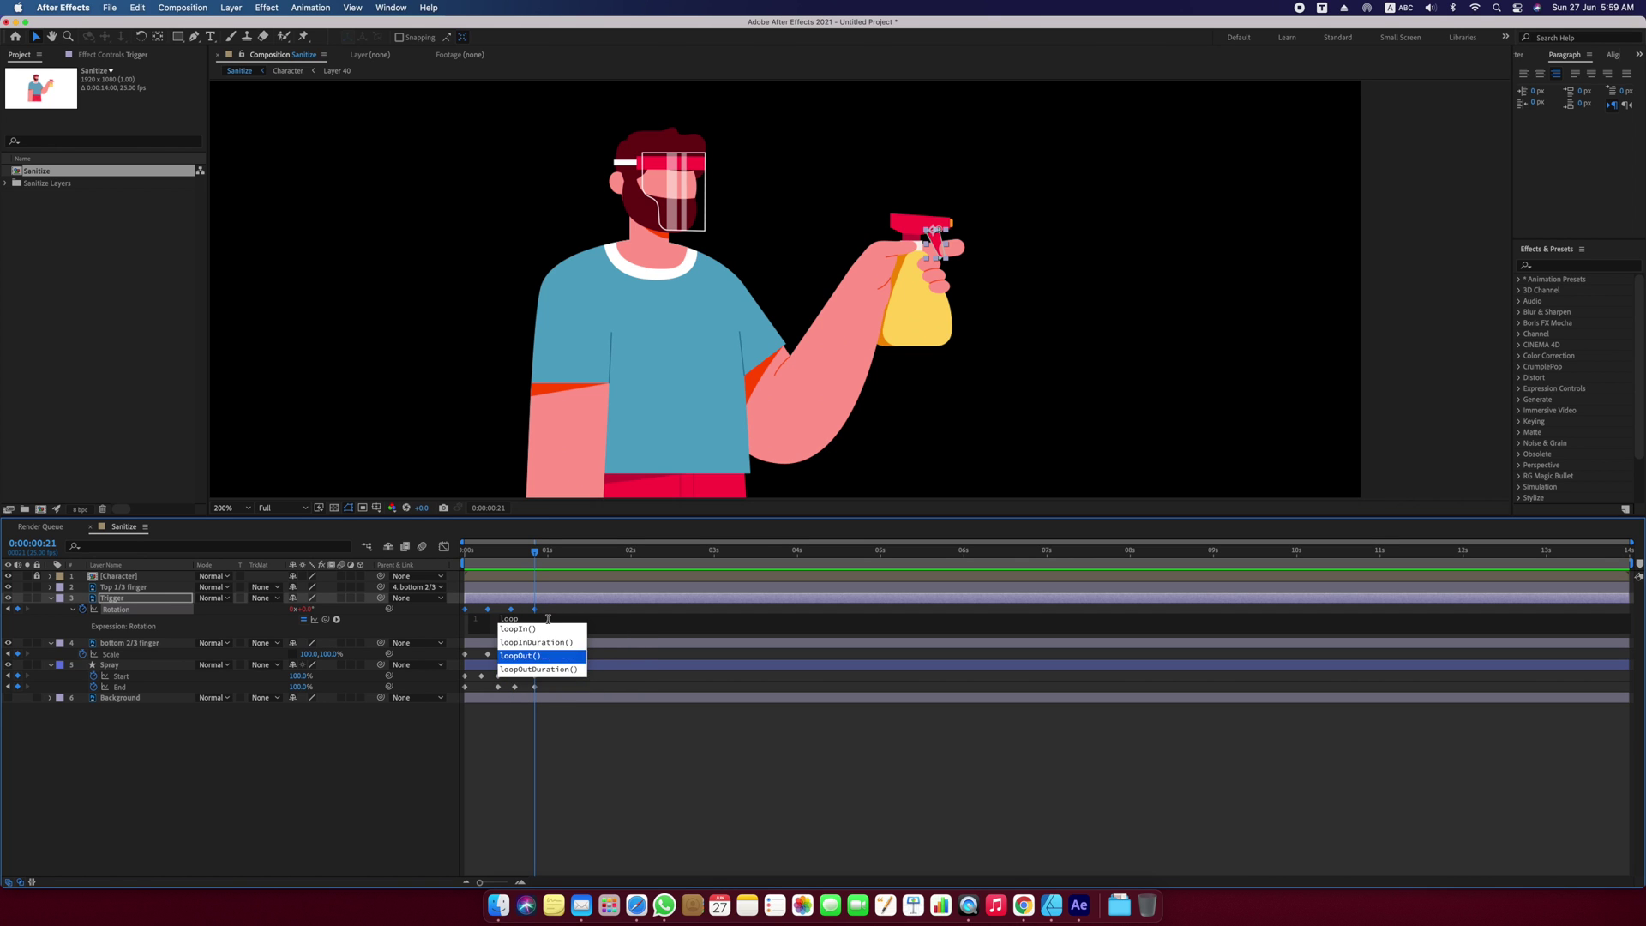
pyautogui.press('Return')
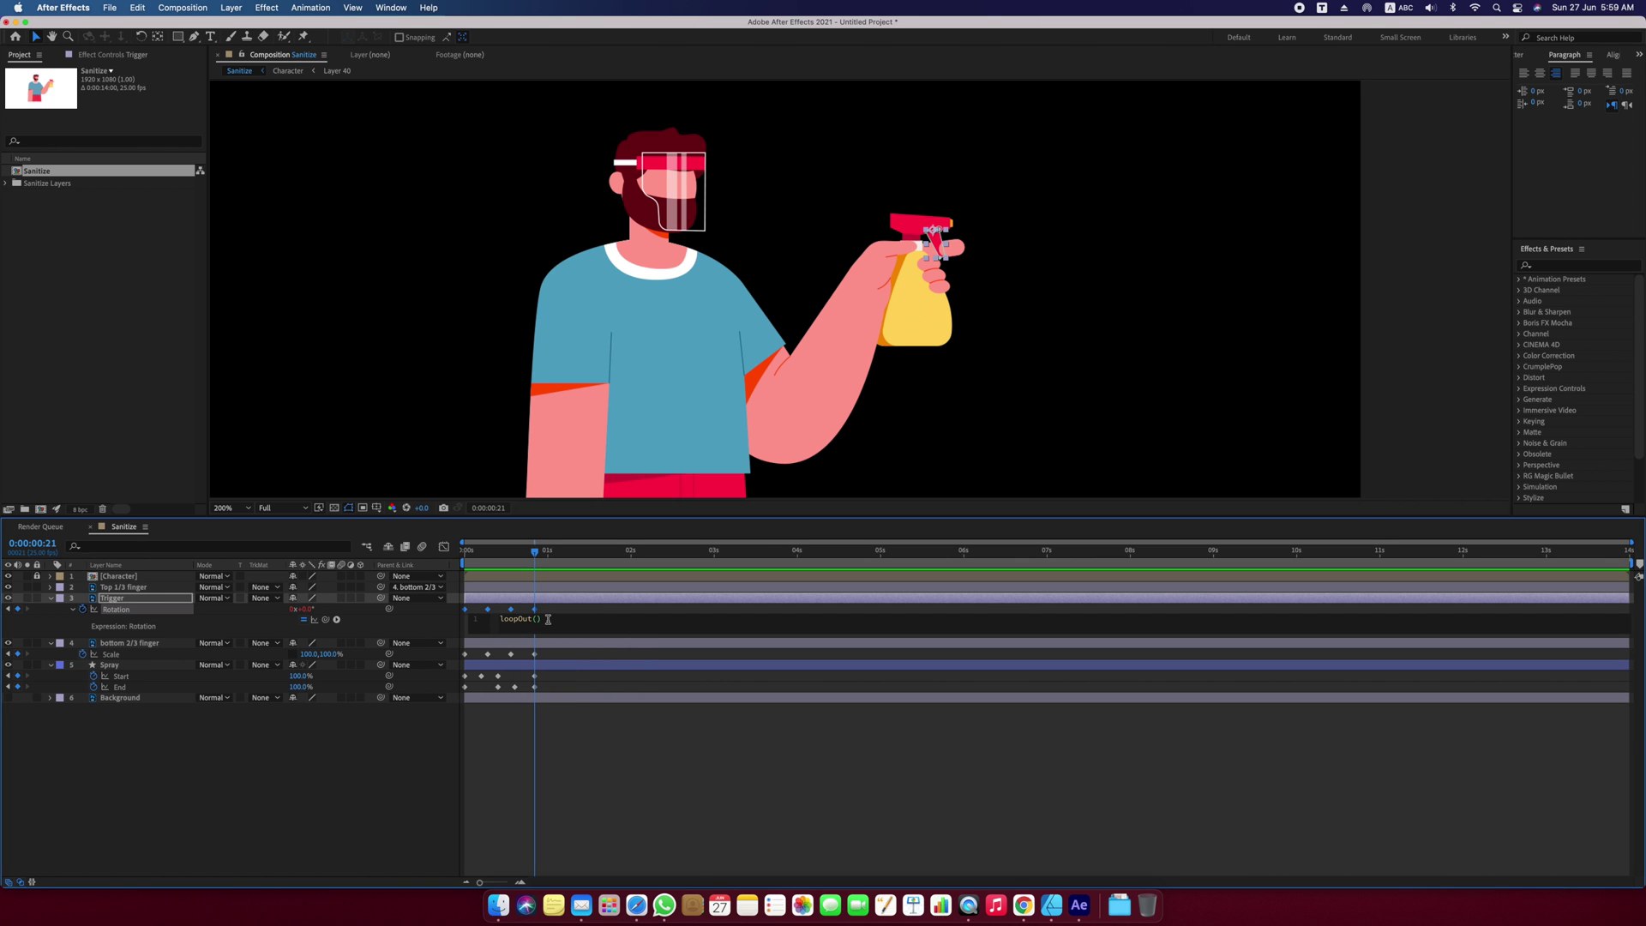
pyautogui.write("'cycl")
pyautogui.press('Return')
pyautogui.write(';')
# Copy the loopOut('cycle') expression onto the finger Scale and trim Start and End.
pyautogui.press('super+a')
pyautogui.press('super+c')
pyautogui.keyDown('alt'); pyautogui.click(82, 654); pyautogui.keyUp('alt')
pyautogui.press('super+v')
pyautogui.keyDown('alt'); pyautogui.click(93, 699); pyautogui.keyUp('alt')
pyautogui.press('super+v')
pyautogui.keyDown('alt'); pyautogui.click(95, 732); pyautogui.keyUp('alt')
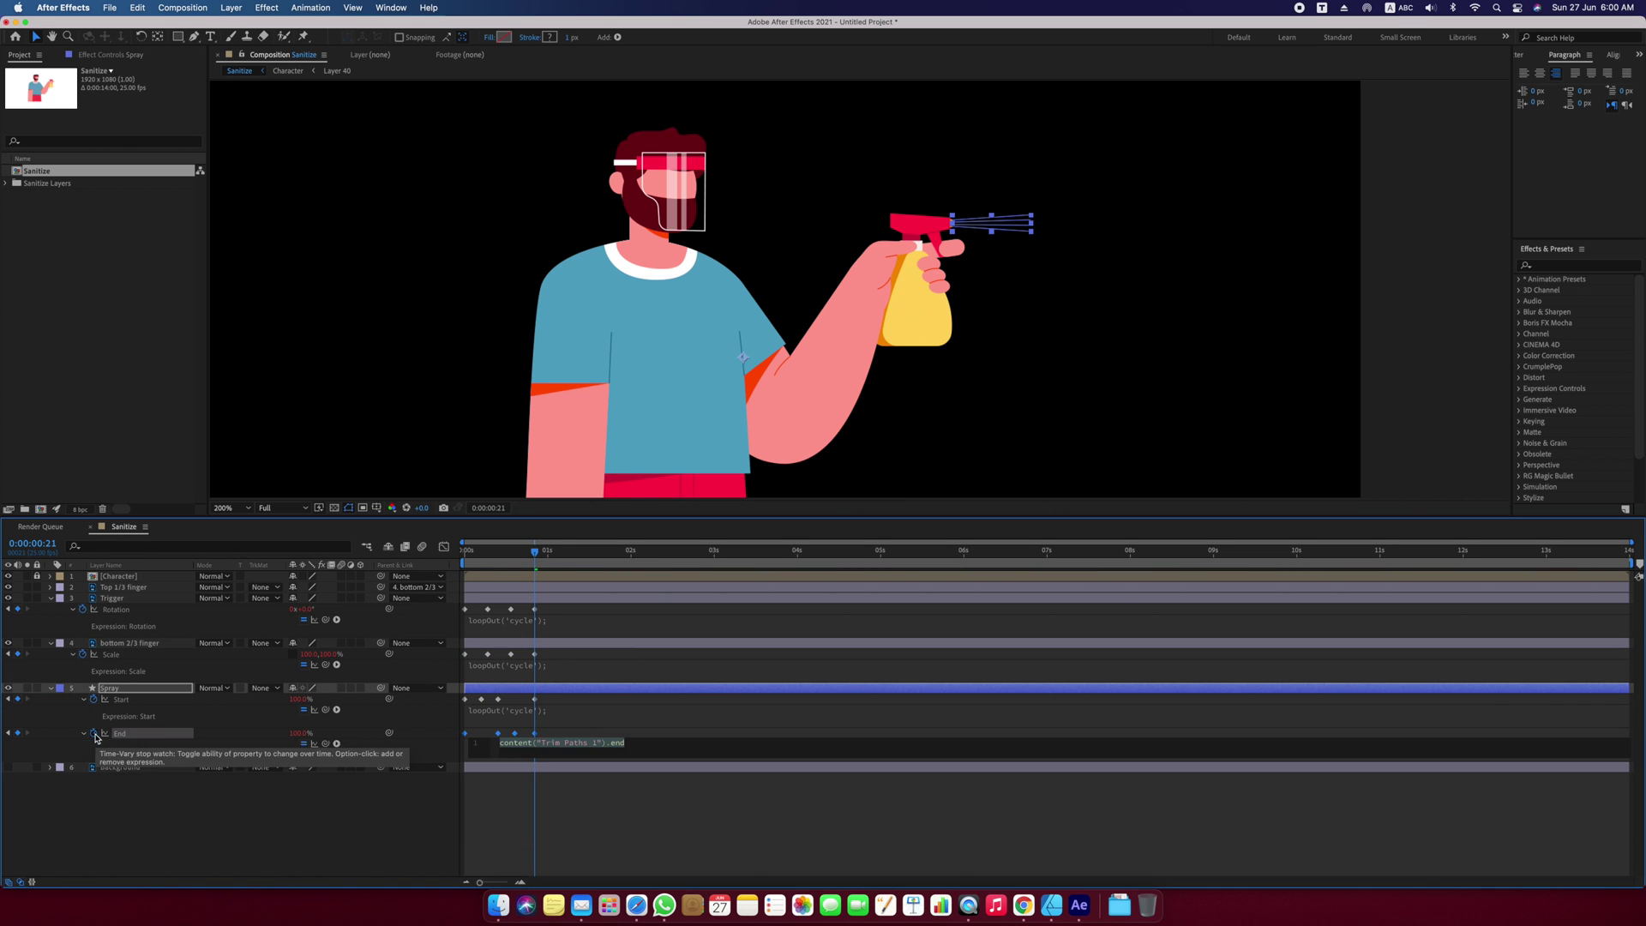
pyautogui.press('super+v')
pyautogui.click(662, 793)
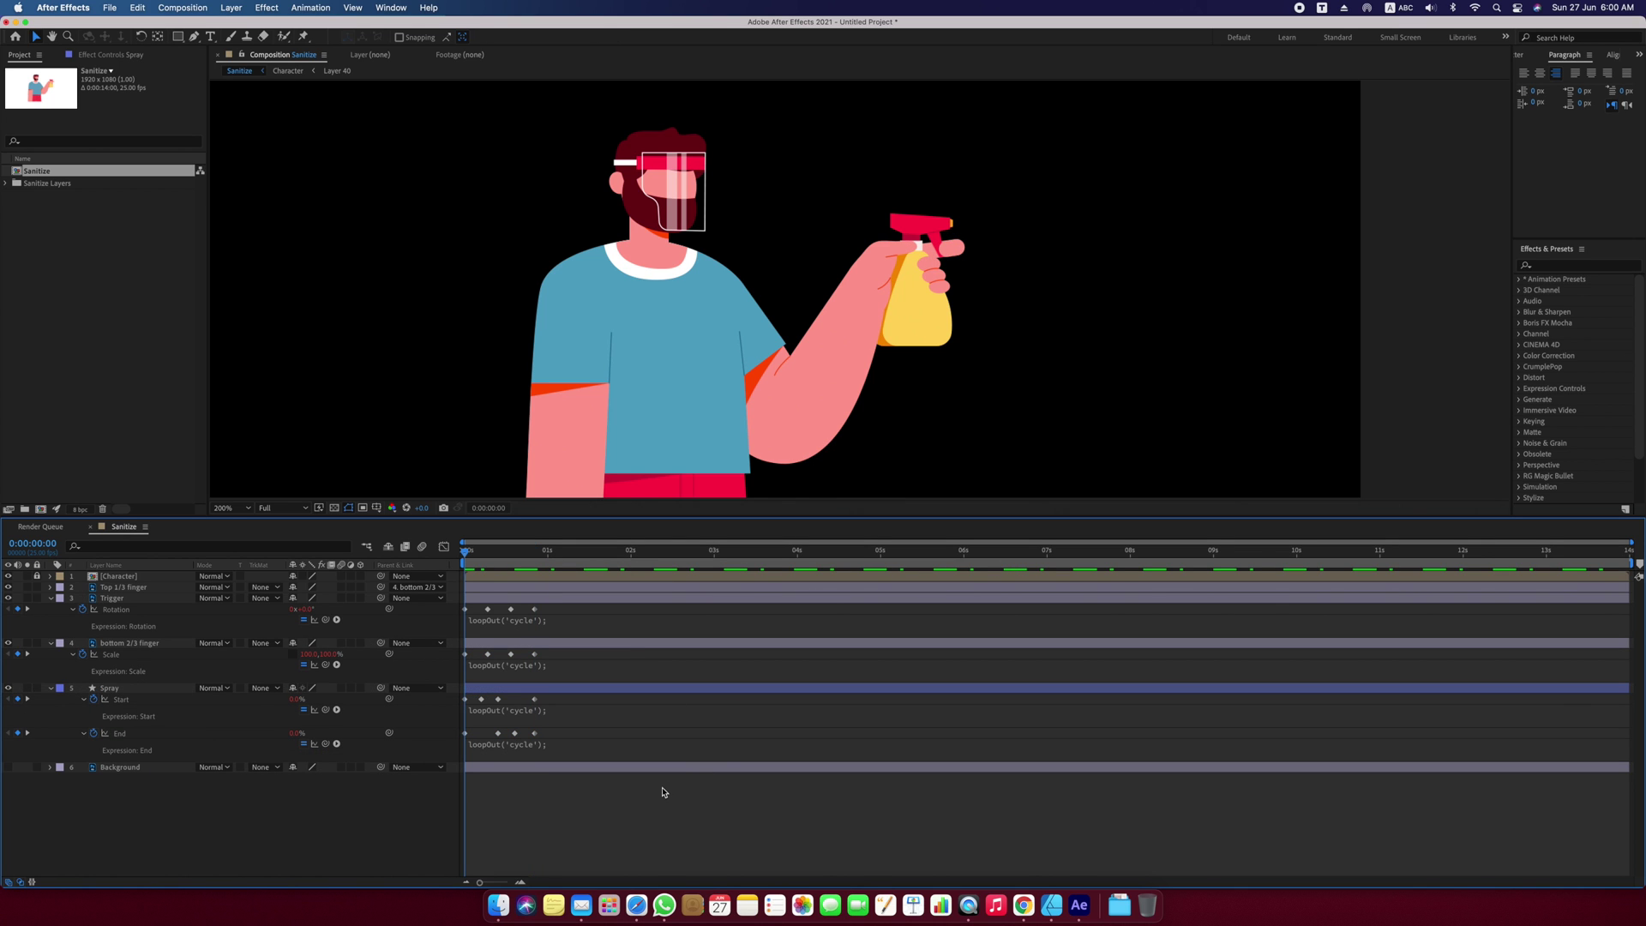
pyautogui.press('space')
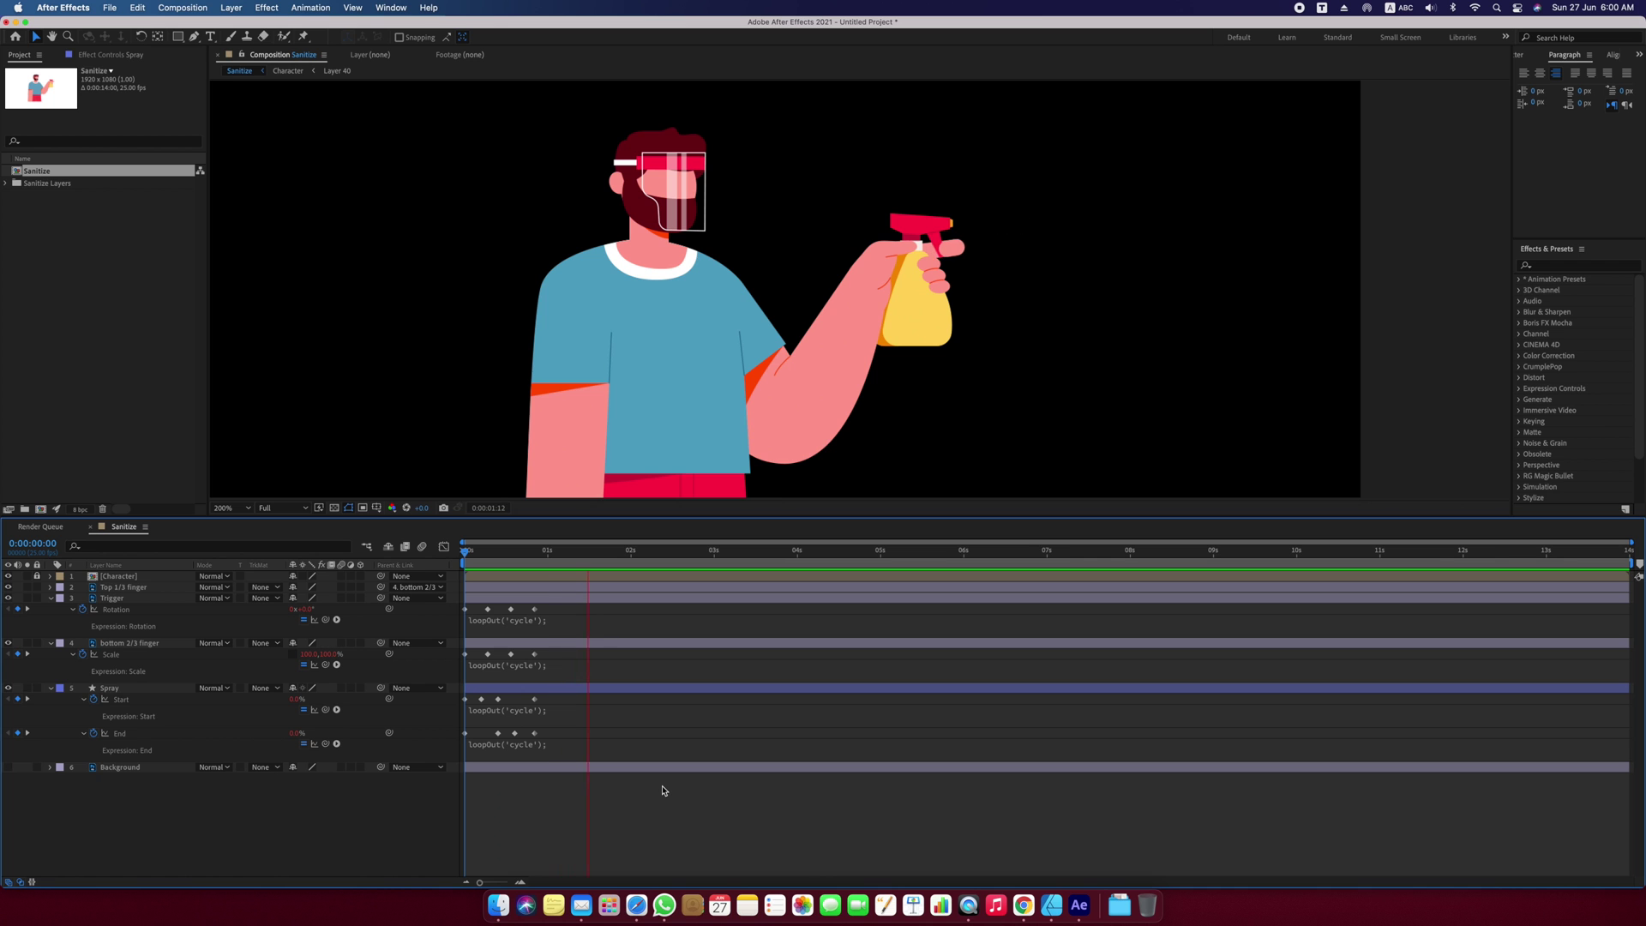